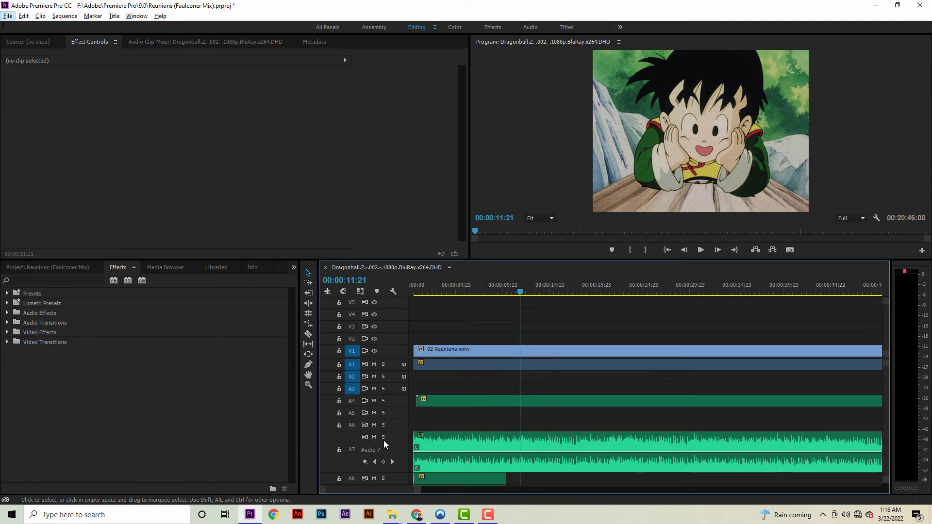
- Solo the Audio 7 track and play the opening of the sequence from 00:00:00:00
{"action": "left_click", "coordinate": [383, 437]}
{"action": "left_click_drag", "start_coordinate": [418, 288], "coordinate": [409, 288]}
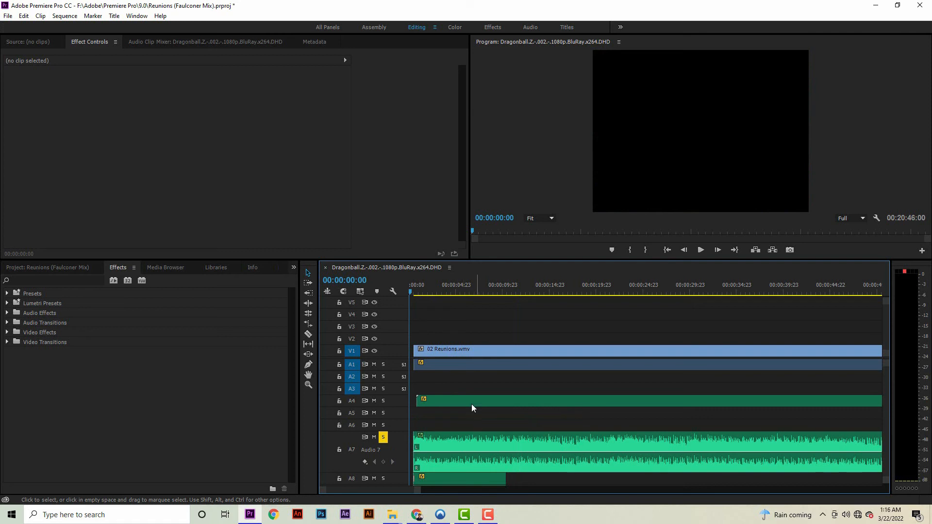
{"action": "key", "text": "space"}
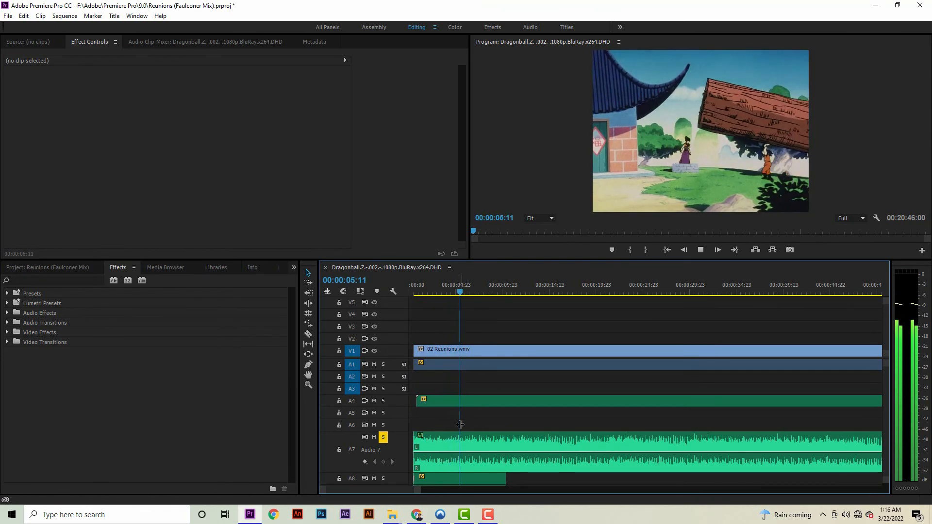
{"action": "key", "text": "space"}
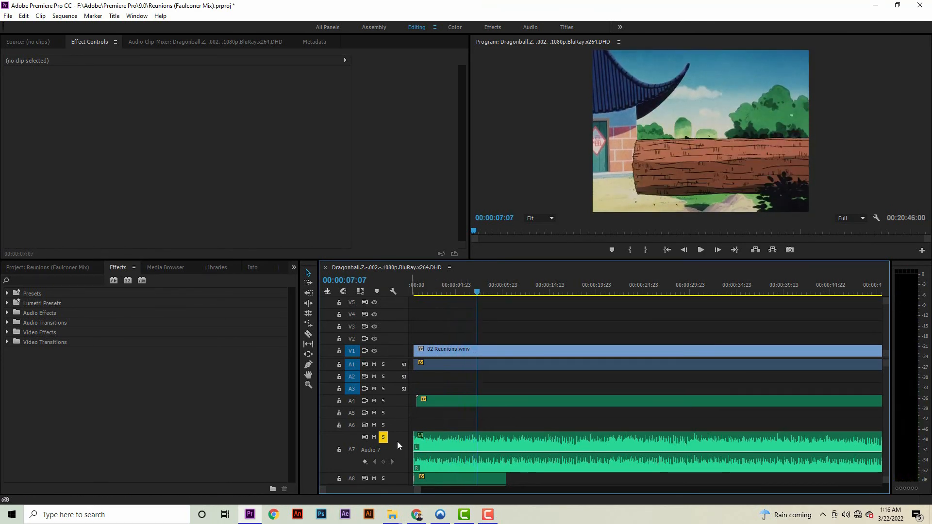
- Collapse Audio 7 and turn off its solo, and expand the Audio 8 and Audio 9 tracks to show their waveforms
{"action": "double_click", "coordinate": [397, 441]}
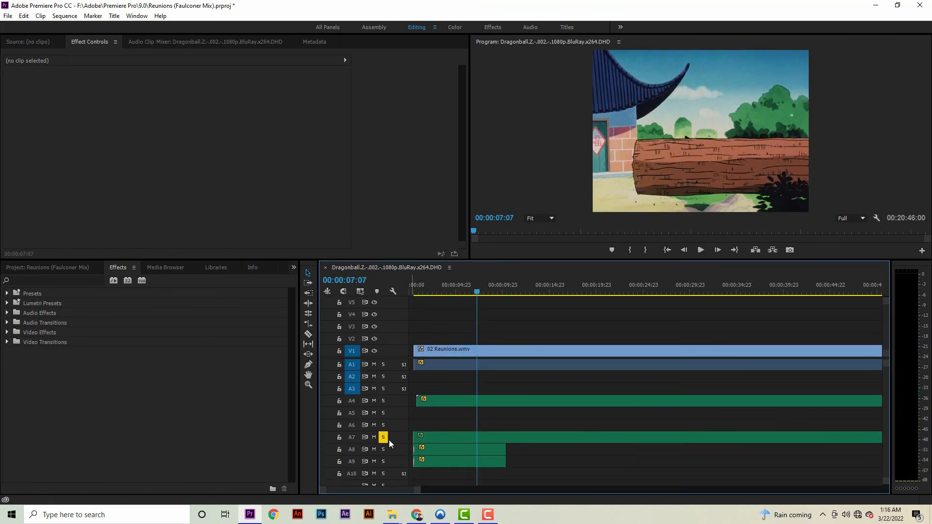
{"action": "left_click", "coordinate": [383, 438]}
{"action": "double_click", "coordinate": [386, 452]}
{"action": "double_click", "coordinate": [388, 471]}
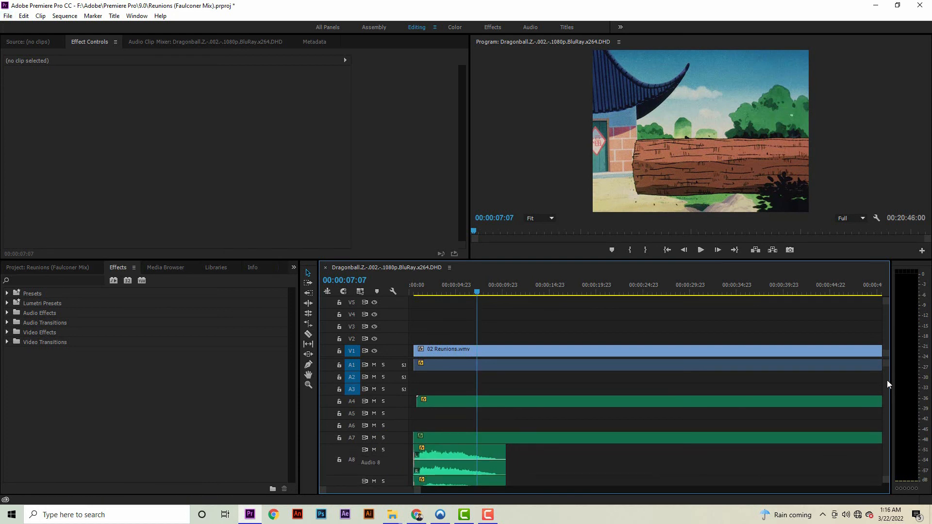
{"action": "scroll", "coordinate": [886, 383], "scroll_direction": "down", "scroll_amount": 2}
{"action": "scroll", "coordinate": [886, 383], "scroll_direction": "down", "scroll_amount": 2}
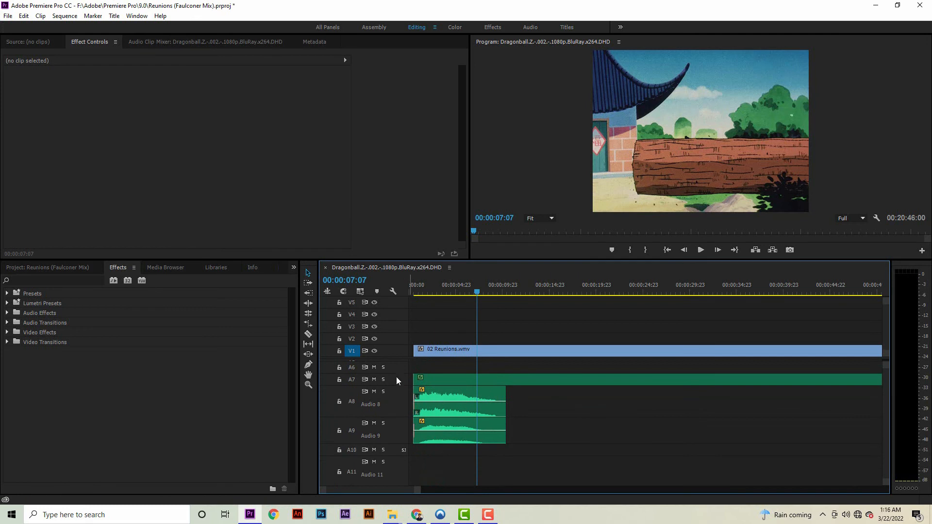
- Solo Audio 8 and play its opening clip from 00:00:00:06
{"action": "left_click_drag", "start_coordinate": [415, 285], "coordinate": [412, 285]}
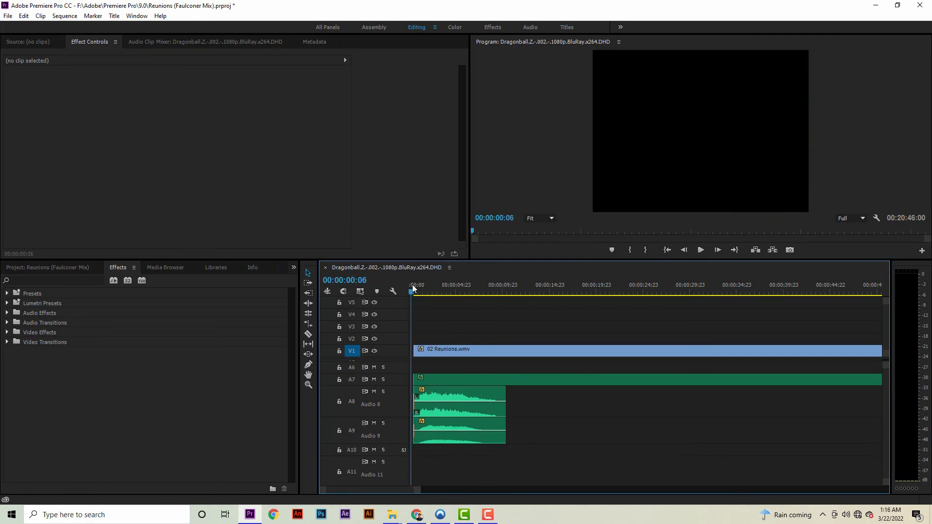
{"action": "left_click", "coordinate": [383, 391]}
{"action": "key", "text": "space"}
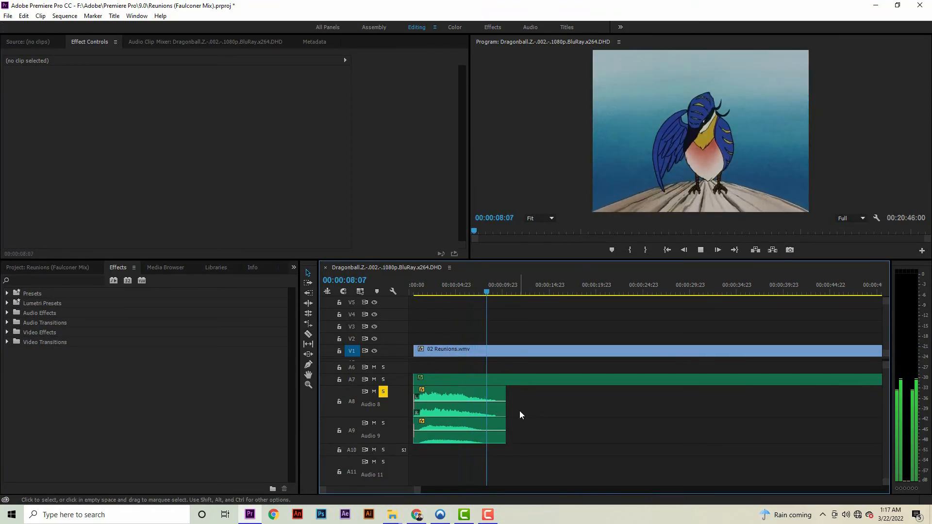
{"action": "key", "text": "space"}
- Switch the solo from Audio 8 to Audio 9 and play its opening clip from the start
{"action": "left_click", "coordinate": [383, 422]}
{"action": "left_click", "coordinate": [383, 391]}
{"action": "left_click", "coordinate": [417, 291]}
{"action": "key", "text": "space"}
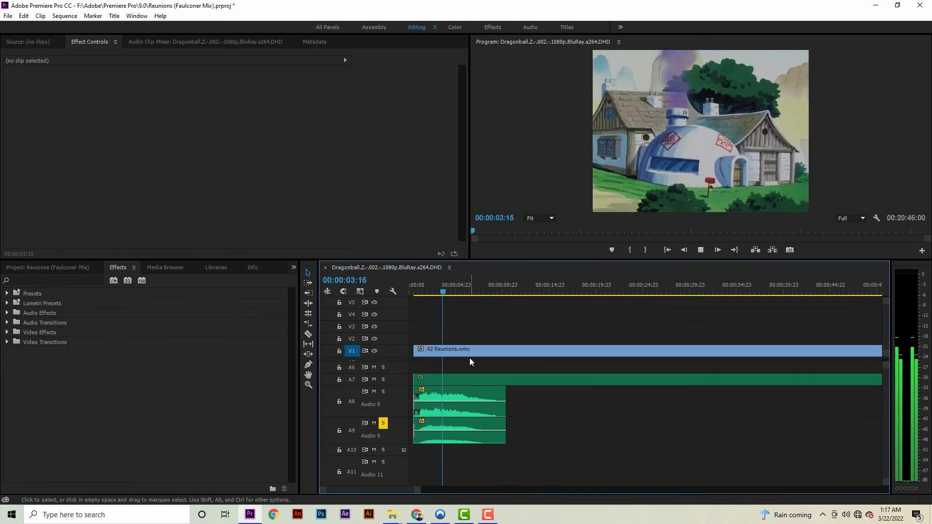
- Replay the sequence from the start with Audio 8 and Audio 9 soloed together, adding Audio 7 to the solo
{"action": "left_click", "coordinate": [383, 391]}
{"action": "key", "text": "Home"}
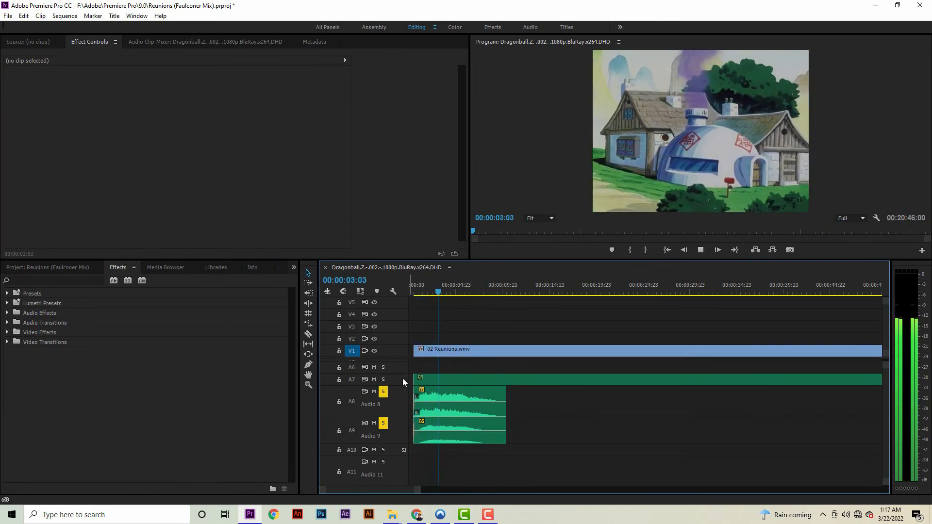
{"action": "left_click", "coordinate": [383, 379]}
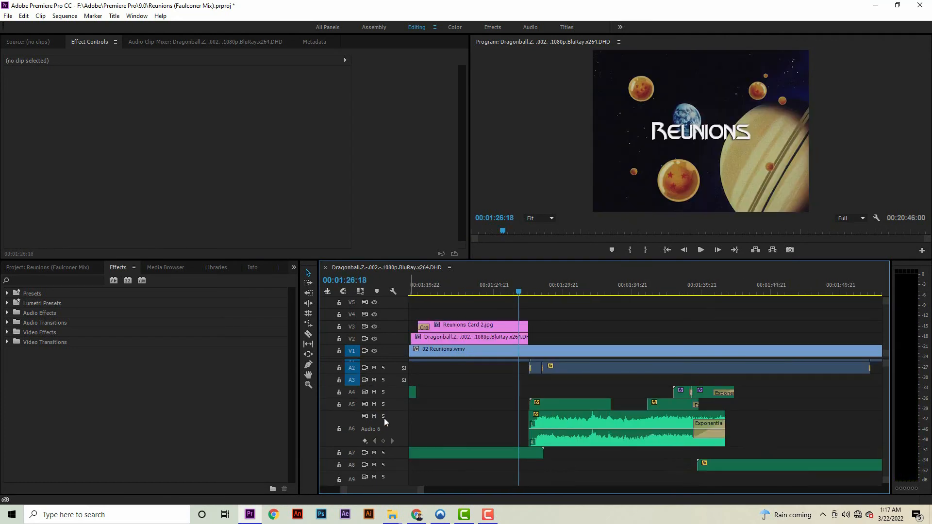
- Solo Audio 6, play it from 00:01:26:18, and expand the Audio 5 track
{"action": "left_click", "coordinate": [383, 417]}
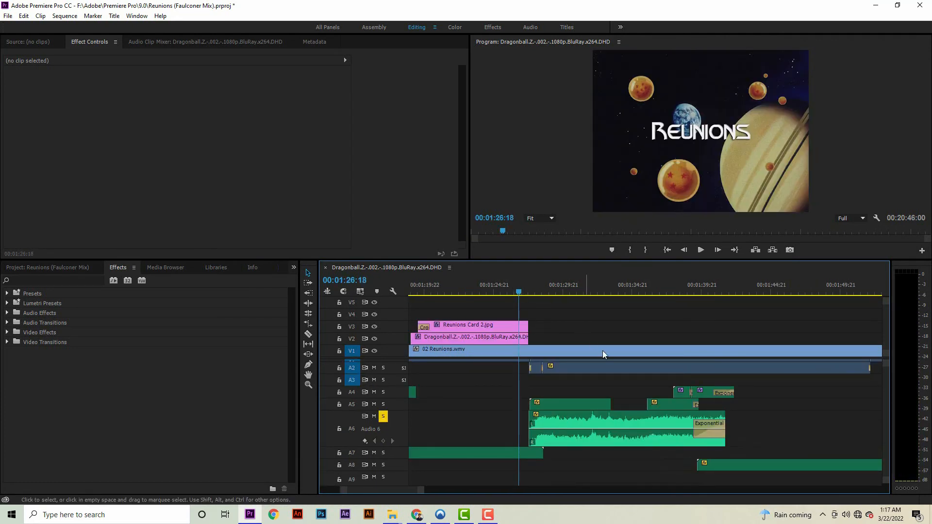
{"action": "key", "text": "space"}
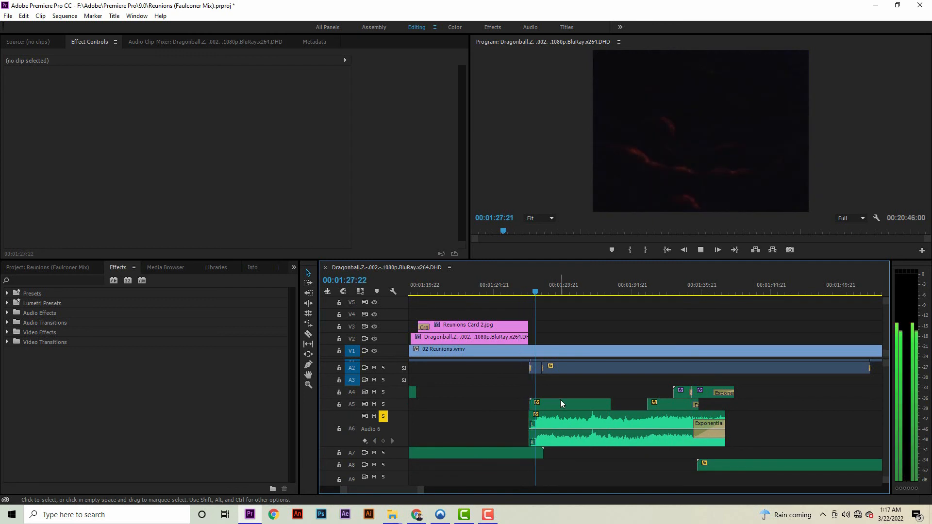
{"action": "double_click", "coordinate": [398, 407]}
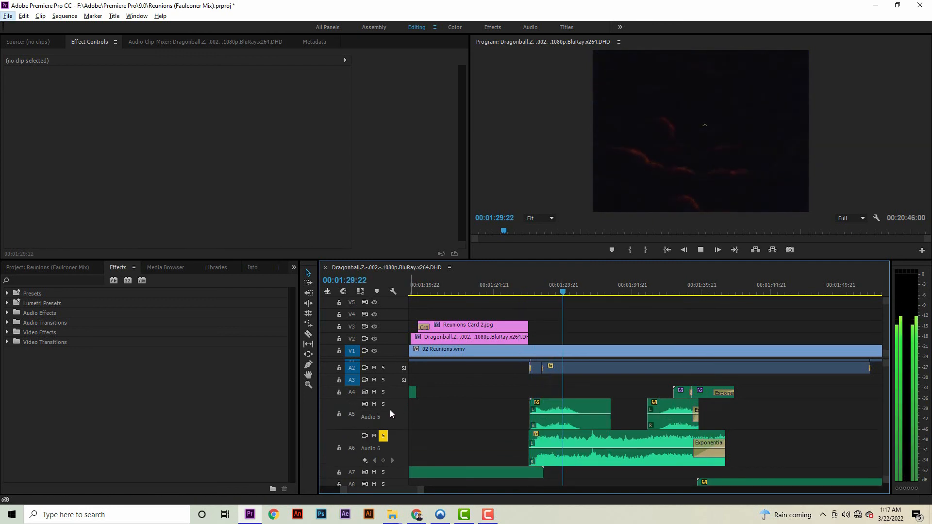
- Play Audio 5 alone from 00:01:27:04, and replay its second clip with Audio 6 soloed as well
{"action": "left_click", "coordinate": [383, 435]}
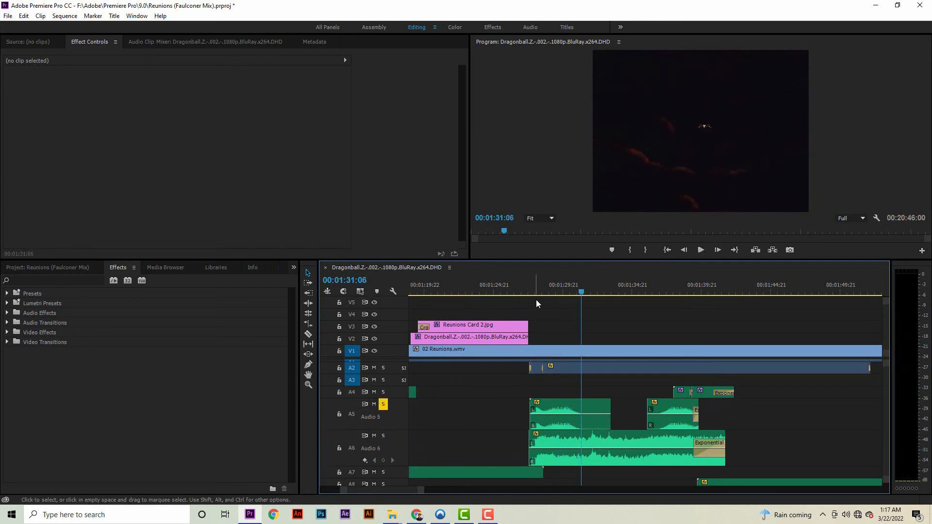
{"action": "left_click", "coordinate": [525, 291]}
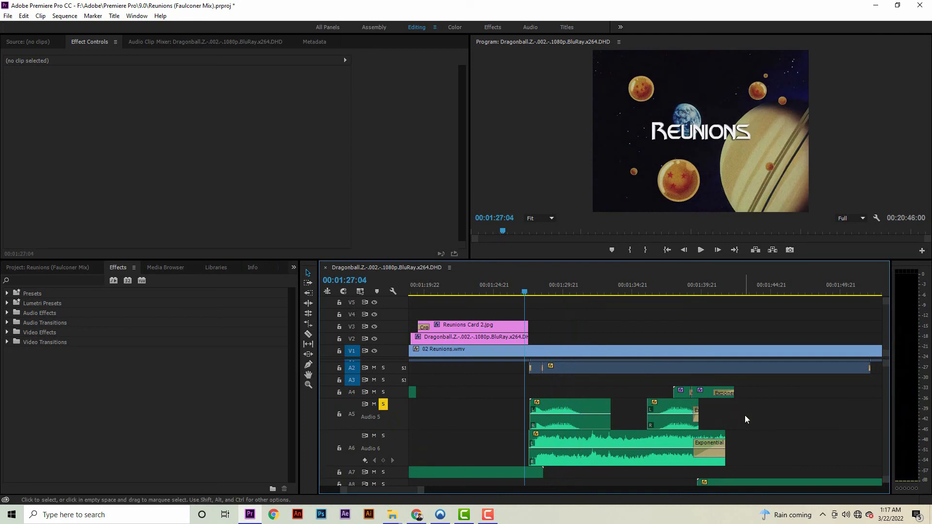
{"action": "key", "text": "space"}
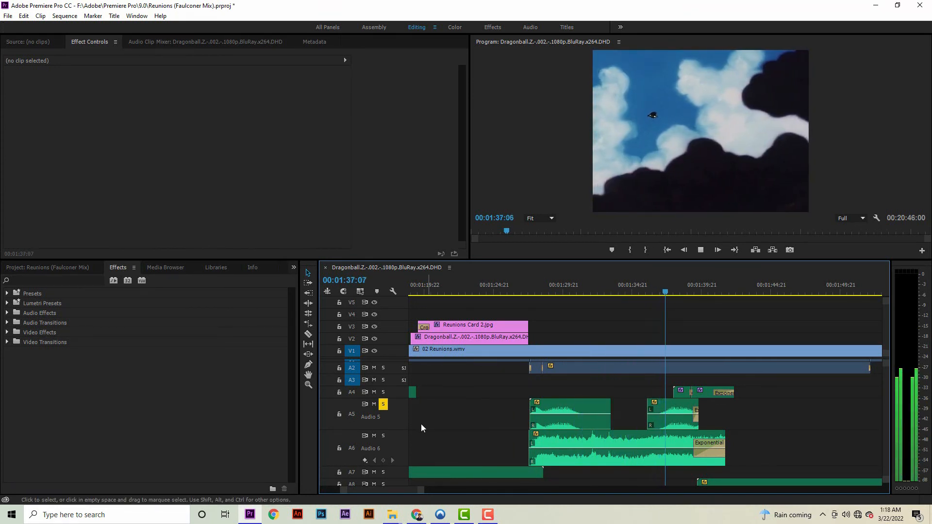
{"action": "left_click", "coordinate": [383, 436]}
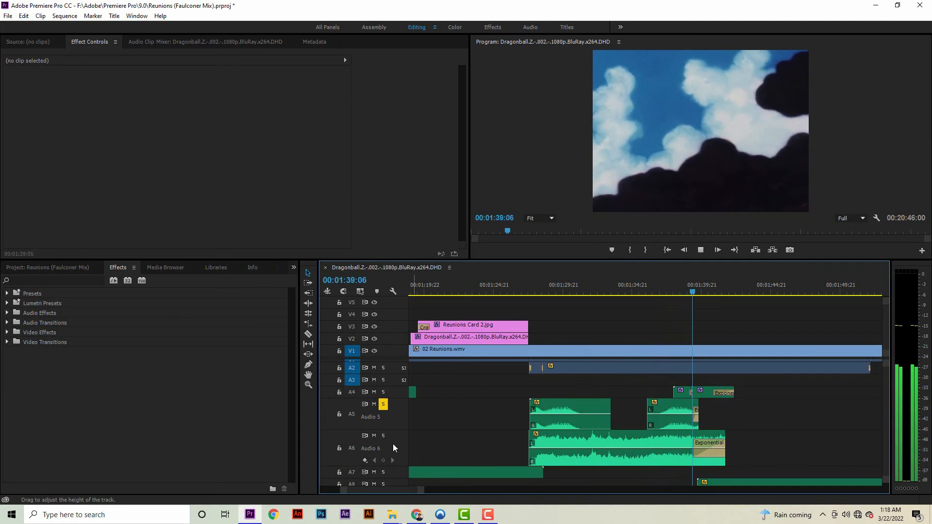
{"action": "left_click", "coordinate": [650, 285]}
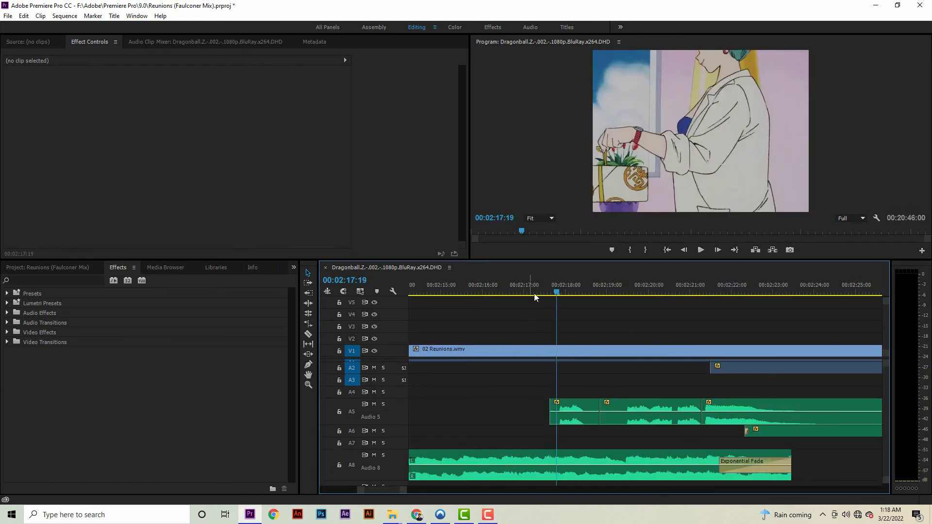
- Play from 00:02:17:05 with Audio 5 and Audio 8 soloed, and replay the section with only Audio 5
{"action": "left_click", "coordinate": [533, 292]}
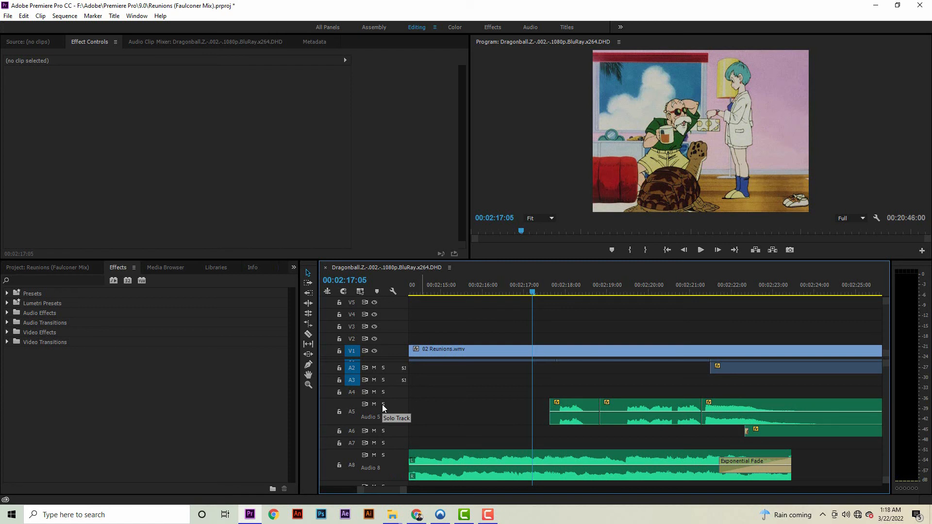
{"action": "left_click", "coordinate": [383, 454]}
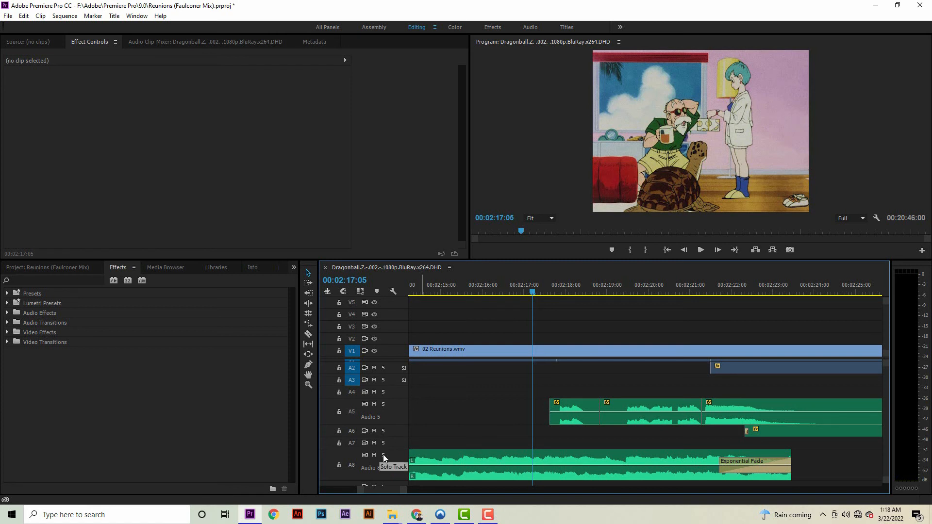
{"action": "left_click", "coordinate": [383, 405]}
{"action": "key", "text": "space"}
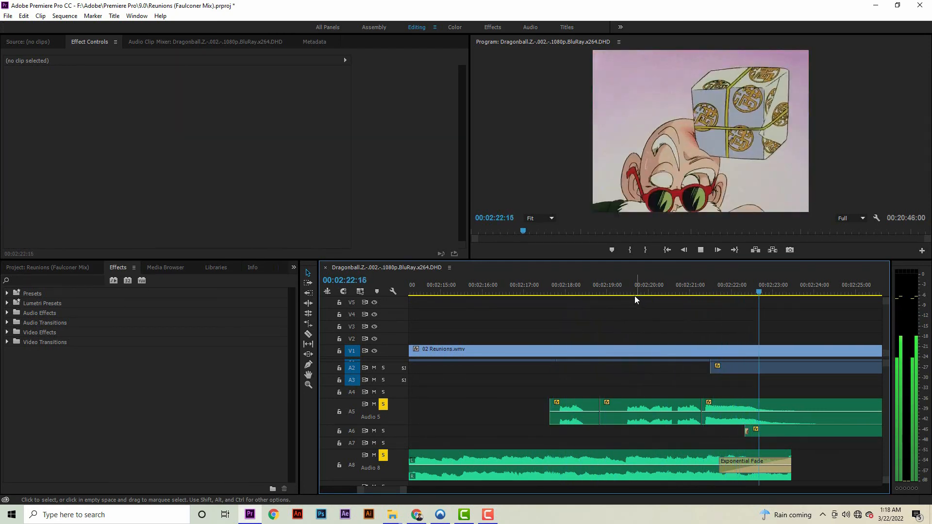
{"action": "left_click", "coordinate": [543, 284]}
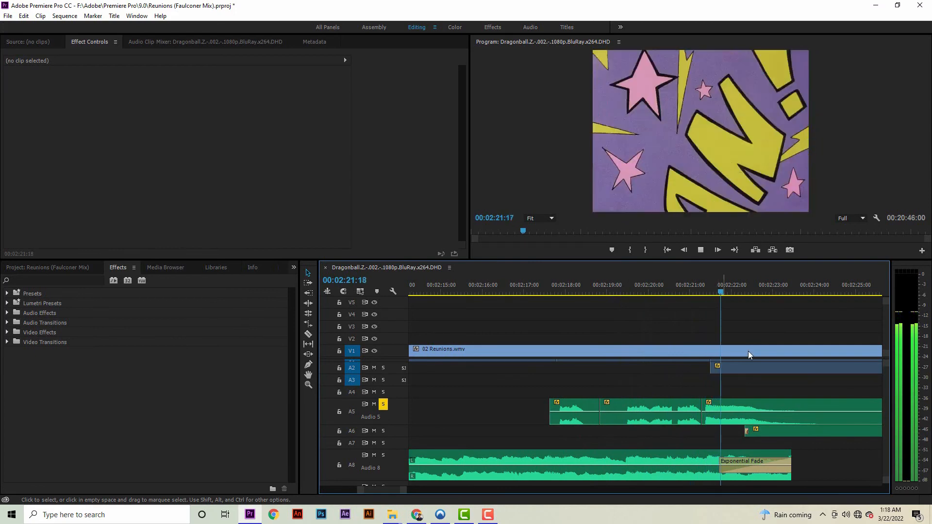
- Solo Audio 8 instead of Audio 5 and play it from 00:02:21:08
{"action": "left_click", "coordinate": [713, 286]}
{"action": "scroll", "coordinate": [716, 458], "scroll_direction": "down", "scroll_amount": 4}
{"action": "key", "text": "alt"}
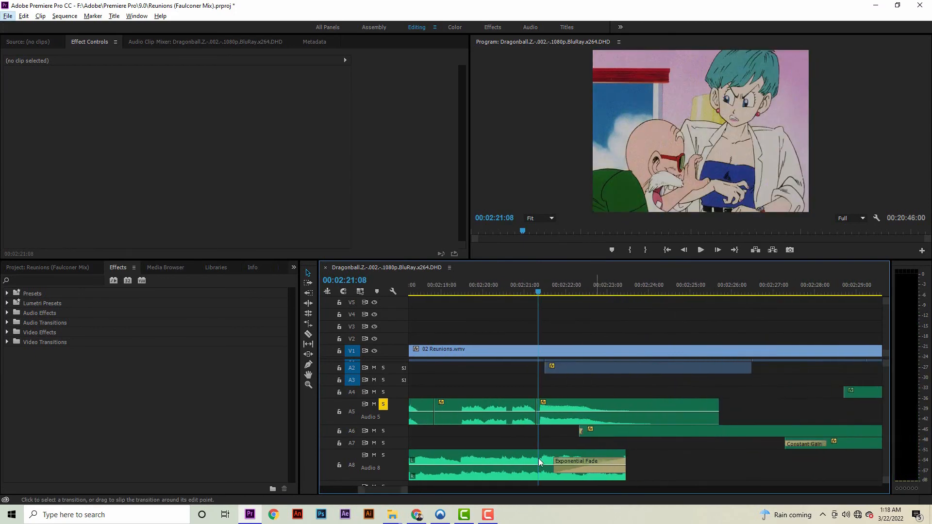
{"action": "scroll", "coordinate": [543, 460], "scroll_direction": "up", "scroll_amount": 2}
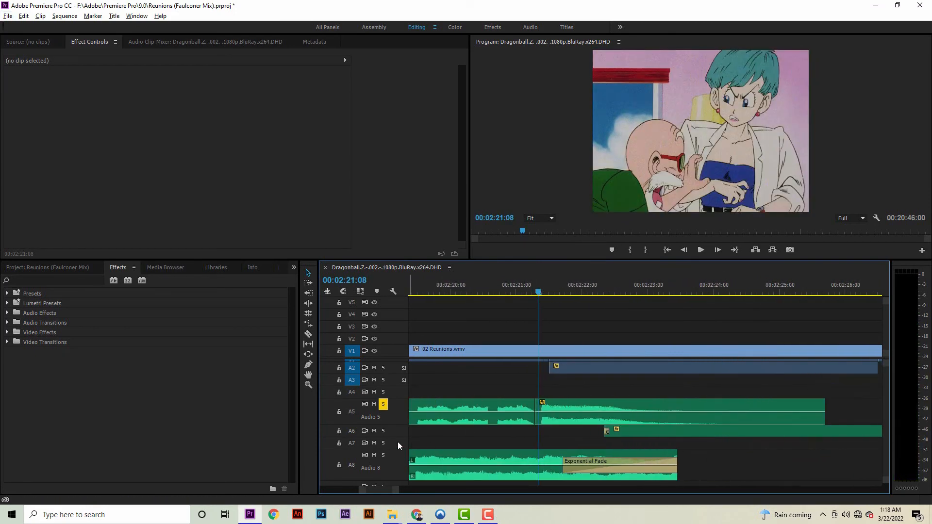
{"action": "scroll", "coordinate": [397, 442], "scroll_direction": "up", "scroll_amount": 1}
{"action": "key", "text": "alt"}
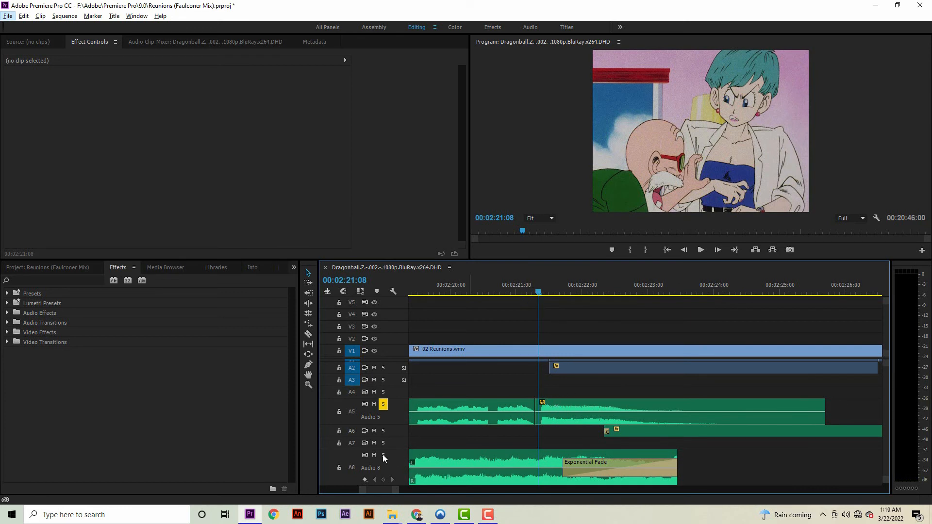
{"action": "left_click", "coordinate": [383, 404]}
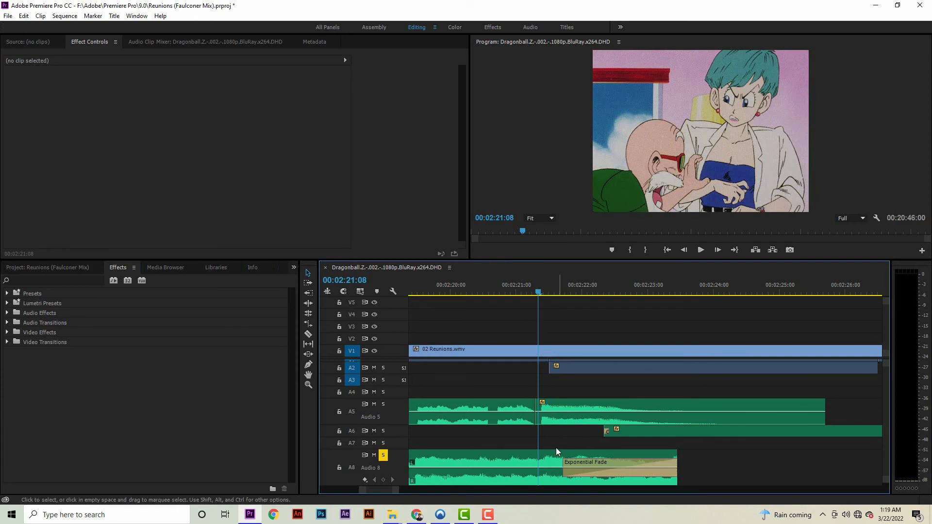
{"action": "key", "text": "space"}
- Play from 00:02:21:06 with Audio 5 soloed alongside Audio 8
{"action": "left_click_drag", "start_coordinate": [524, 287], "coordinate": [534, 283]}
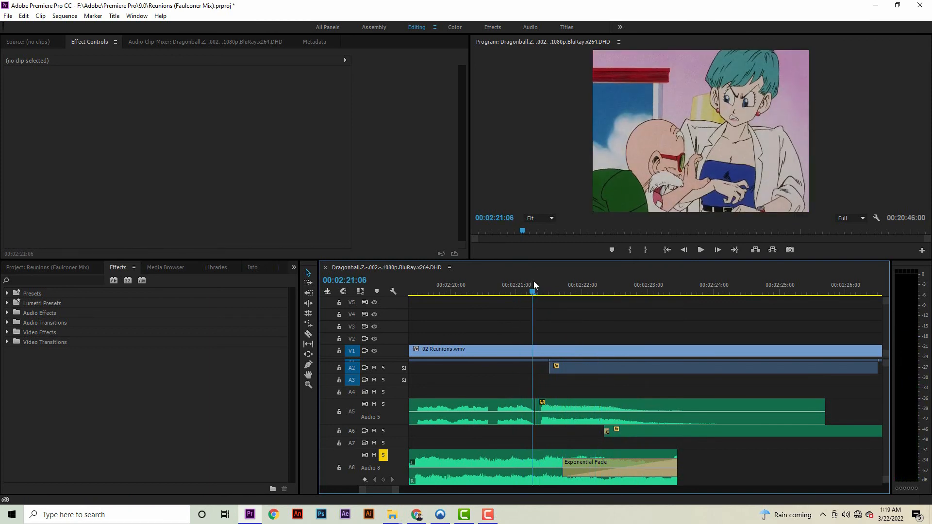
{"action": "left_click", "coordinate": [383, 404]}
{"action": "key", "text": "space"}
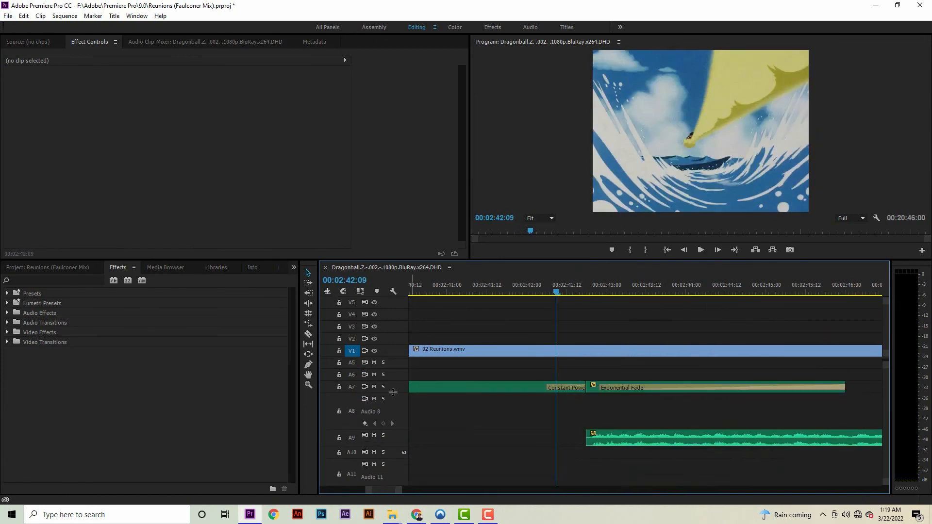
- Expand Audio 7, solo it, and play its crossfade section from 00:02:42:03
{"action": "double_click", "coordinate": [403, 387]}
{"action": "left_click", "coordinate": [539, 291]}
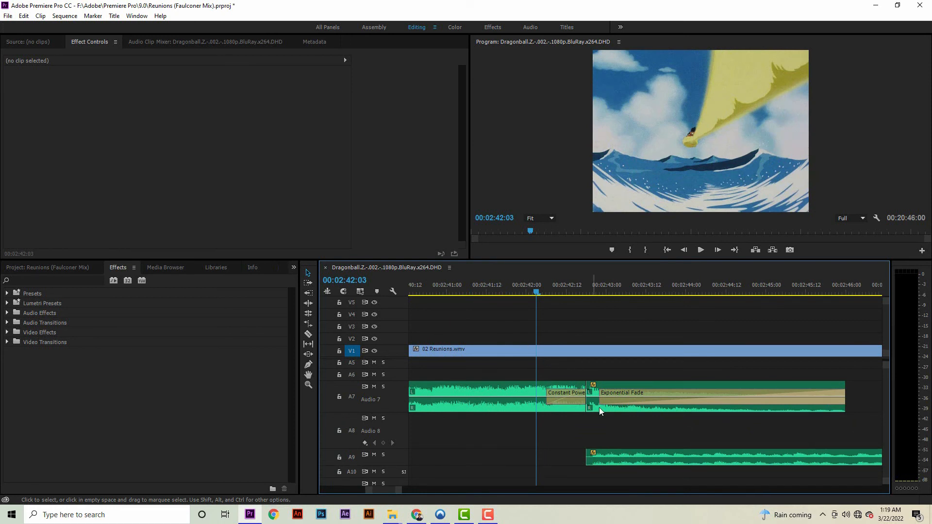
{"action": "left_click", "coordinate": [384, 387]}
{"action": "key", "text": "space"}
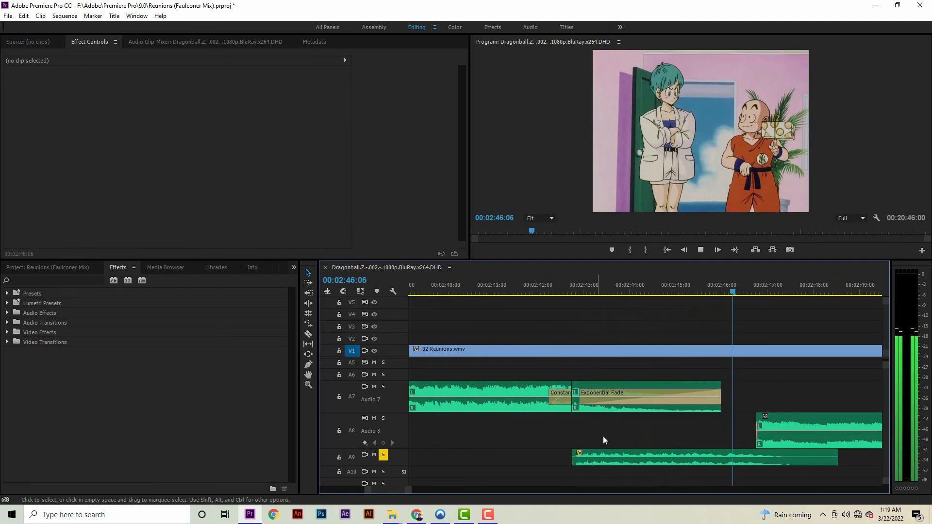
- Stop playback and examine the clips on Audio 7, 8 and 9 around 00:02:46:17, where the Audio 8 music begins
{"action": "key", "text": "space"}
{"action": "scroll", "coordinate": [680, 342], "scroll_direction": "down", "scroll_amount": 3}
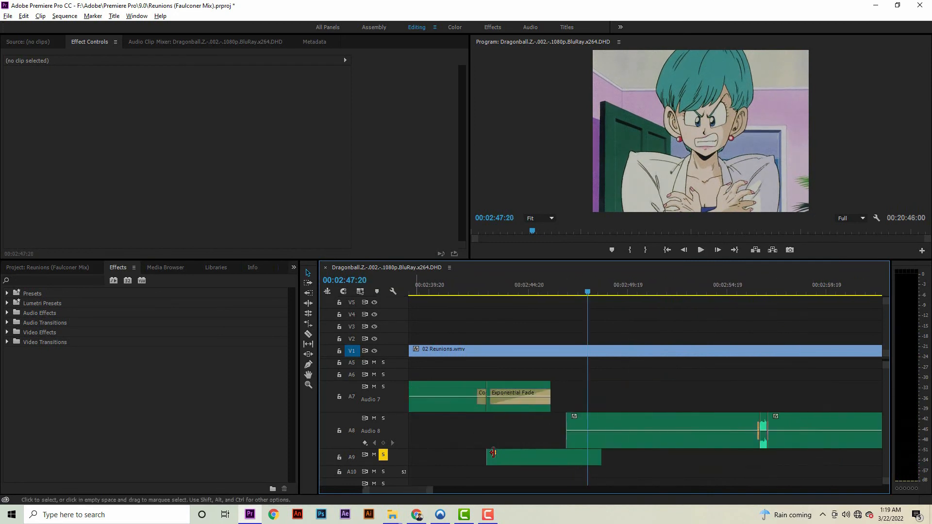
{"action": "scroll", "coordinate": [610, 330], "scroll_direction": "up", "scroll_amount": 1}
{"action": "scroll", "coordinate": [634, 361], "scroll_direction": "down", "scroll_amount": 2}
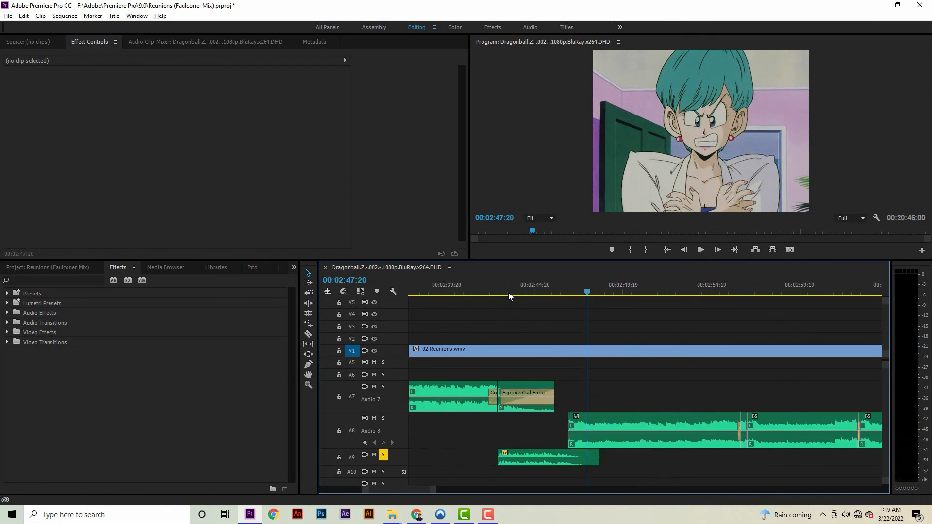
{"action": "left_click", "coordinate": [510, 290]}
{"action": "left_click_drag", "start_coordinate": [510, 289], "coordinate": [569, 296]}
{"action": "scroll", "coordinate": [569, 434], "scroll_direction": "down", "scroll_amount": 2}
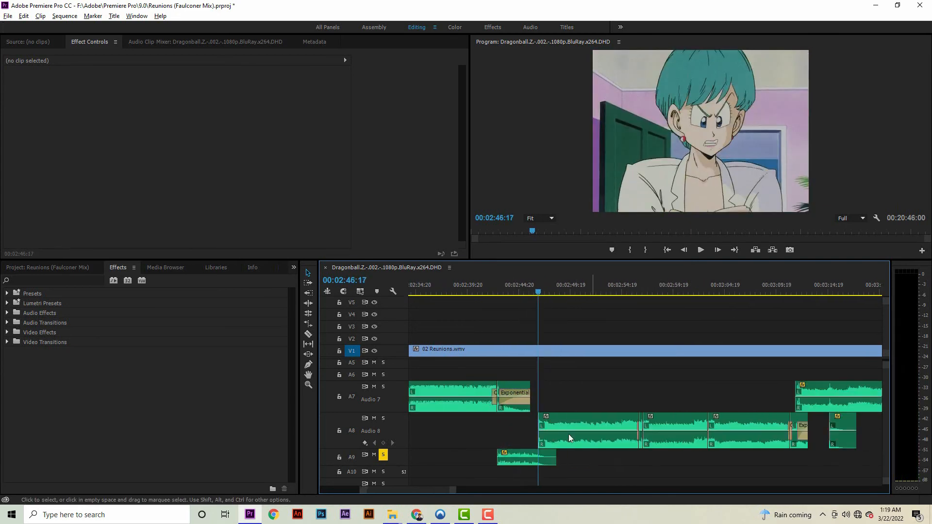
{"action": "scroll", "coordinate": [520, 281], "scroll_direction": "down", "scroll_amount": 2}
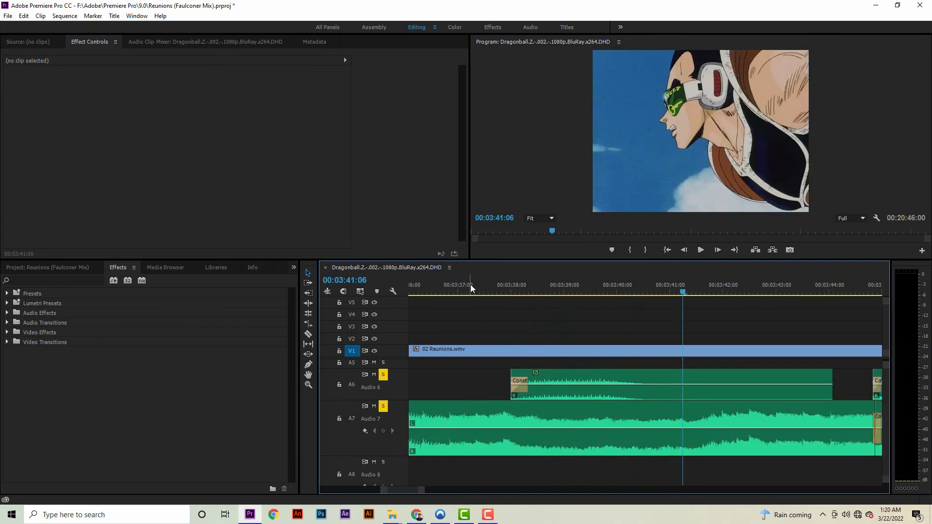
- Play Audio 6 on its own from about 00:03:37, and Audio 7 on its own from 00:03:37:14
{"action": "left_click", "coordinate": [470, 286]}
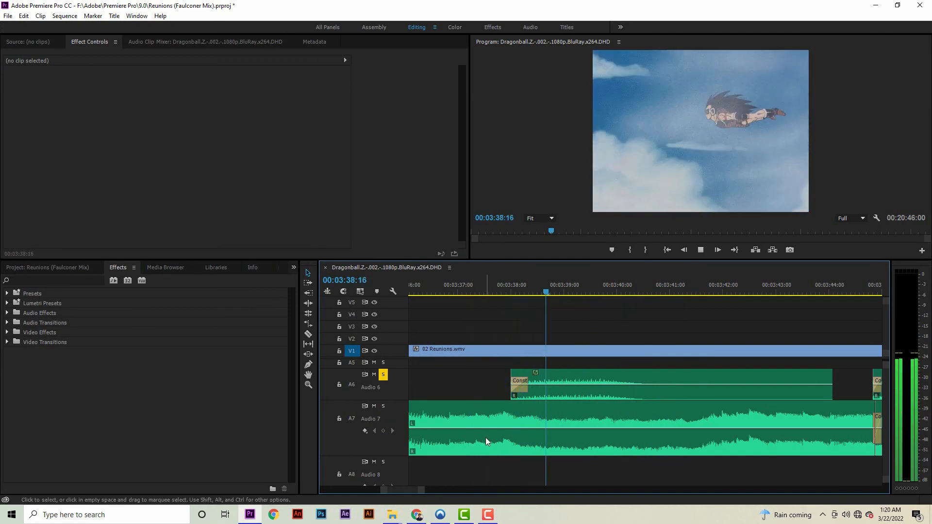
{"action": "left_click", "coordinate": [383, 406]}
{"action": "left_click", "coordinate": [488, 286]}
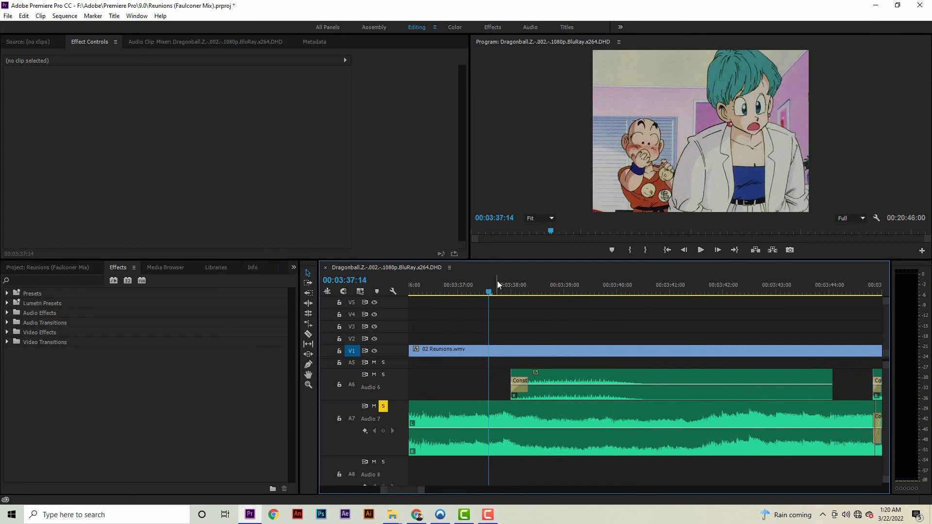
{"action": "key", "text": "space"}
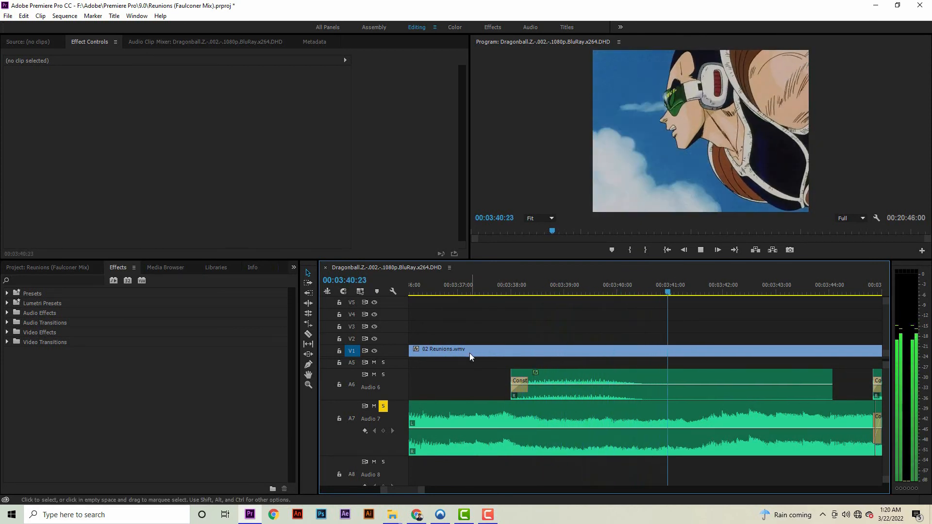
- Solo Audio 6 alongside Audio 7, play the combined section, and stop at 00:03:44:10
{"action": "left_click", "coordinate": [383, 374]}
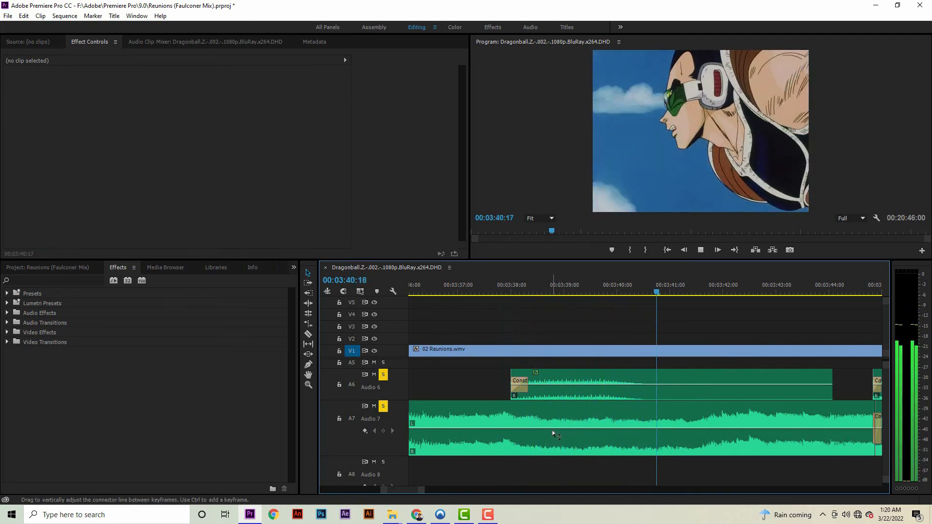
{"action": "scroll", "coordinate": [589, 354], "scroll_direction": "down", "scroll_amount": 3}
{"action": "key", "text": "space"}
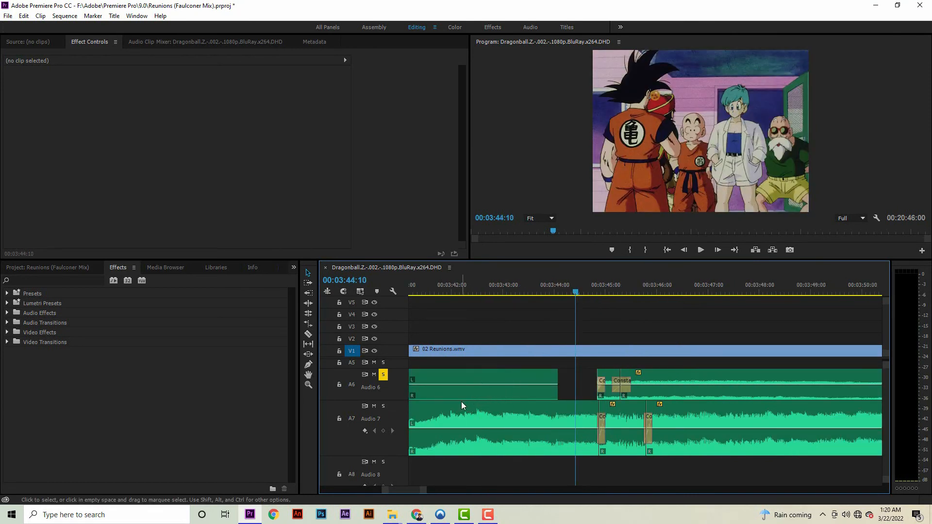
- Solo Audio 7 instead of Audio 6, play its crossfaded clips from 00:03:44:10, and return to just before them
{"action": "scroll", "coordinate": [460, 404], "scroll_direction": "down", "scroll_amount": 1}
{"action": "scroll", "coordinate": [399, 394], "scroll_direction": "up", "scroll_amount": 1}
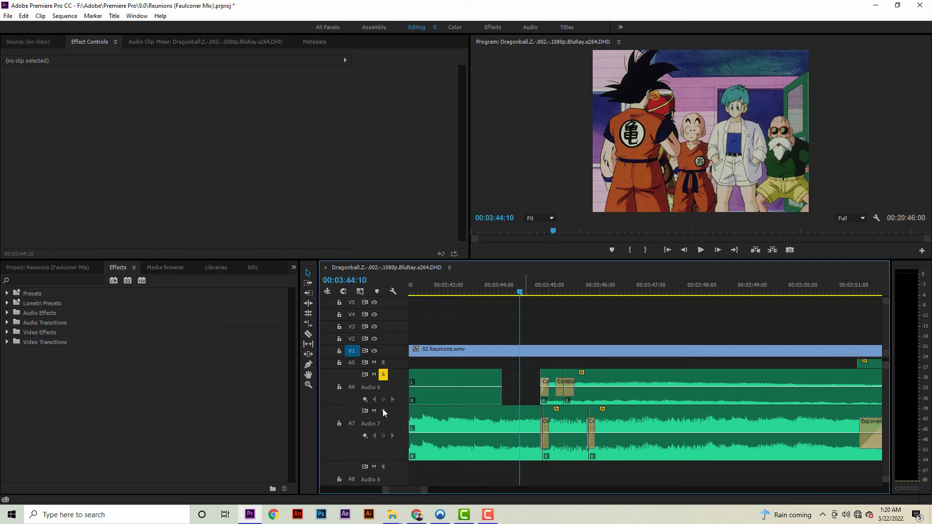
{"action": "key", "text": "space"}
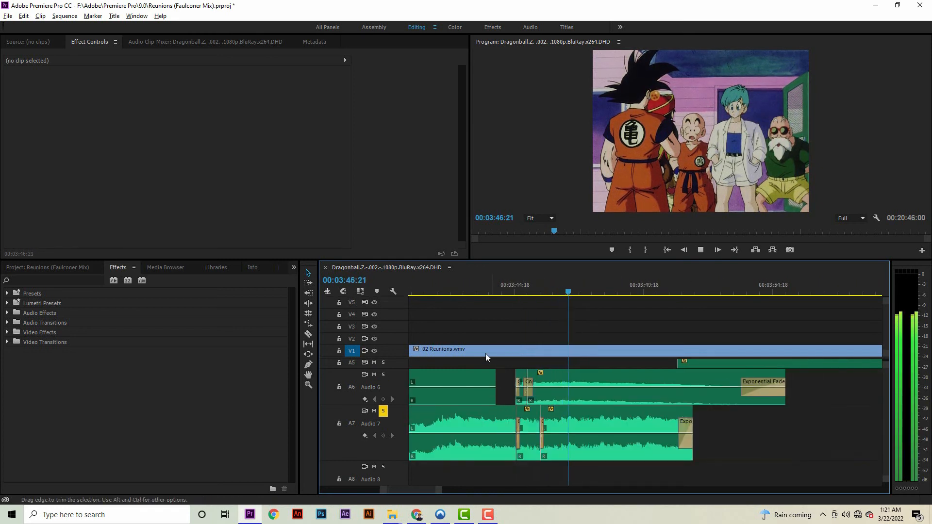
{"action": "left_click", "coordinate": [504, 292]}
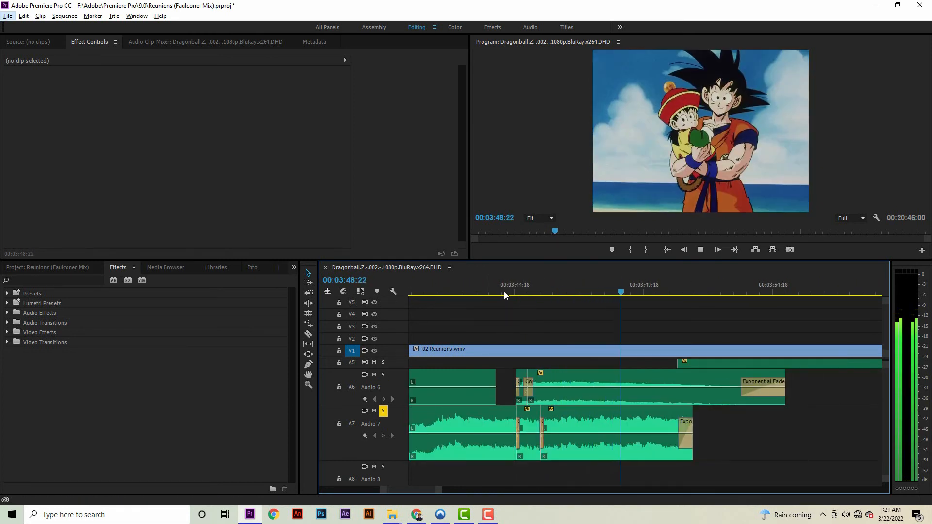
- Play the crossfade section after 00:03:44 with Audio 6 soloed alone, and solo Audio 7 alongside it
{"action": "left_click", "coordinate": [384, 413]}
{"action": "key", "text": "space"}
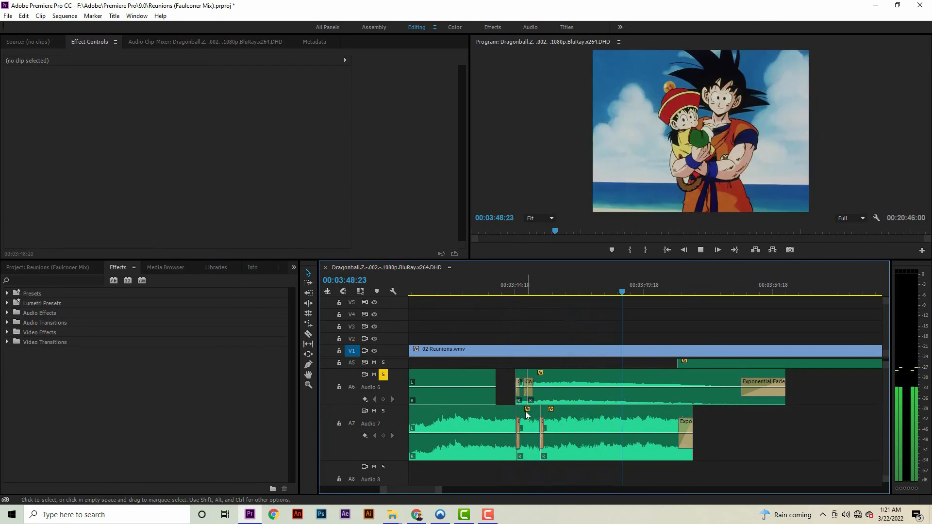
{"action": "left_click", "coordinate": [383, 411]}
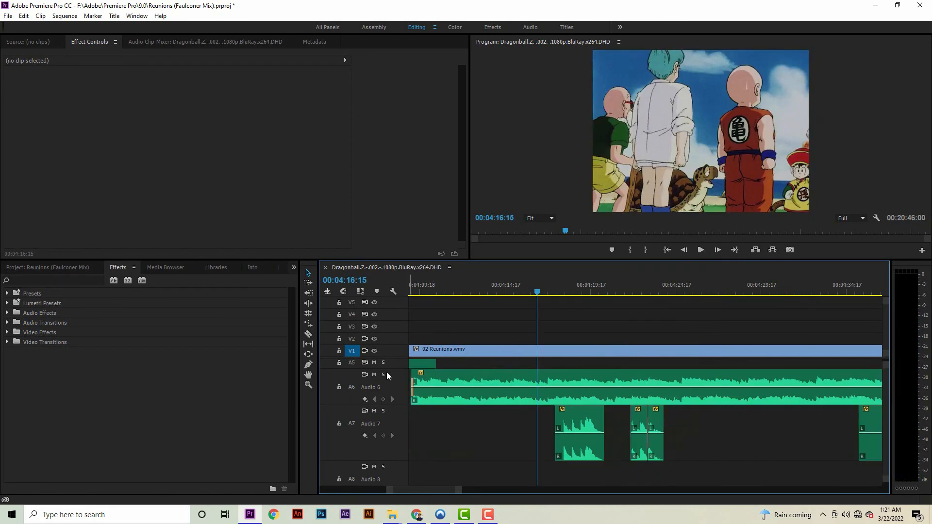
- Solo Audio 6 and Audio 7 and play the short Audio 7 clips over the Audio 6 music from 00:04:18:01
{"action": "left_click_drag", "start_coordinate": [540, 285], "coordinate": [574, 285]}
{"action": "scroll", "coordinate": [536, 397], "scroll_direction": "up", "scroll_amount": 3}
{"action": "left_click", "coordinate": [572, 286]}
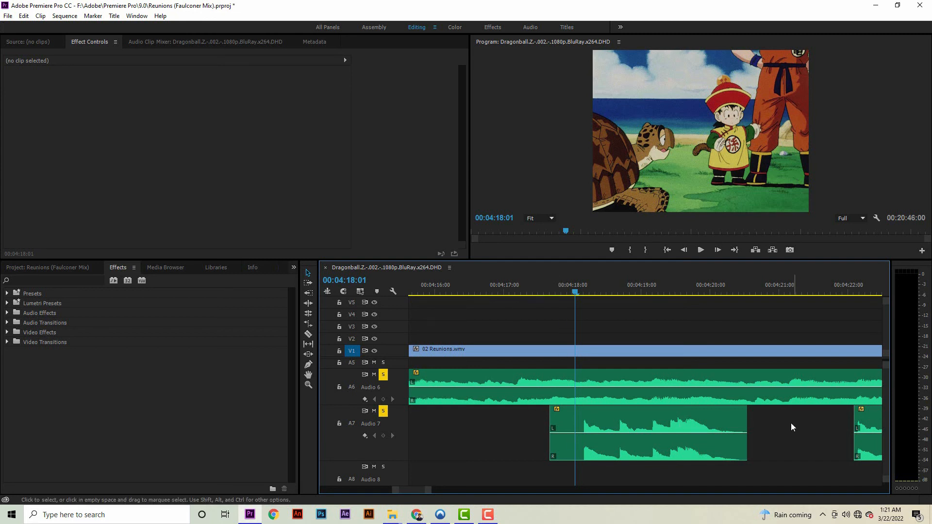
{"action": "scroll", "coordinate": [397, 394], "scroll_direction": "up", "scroll_amount": 1}
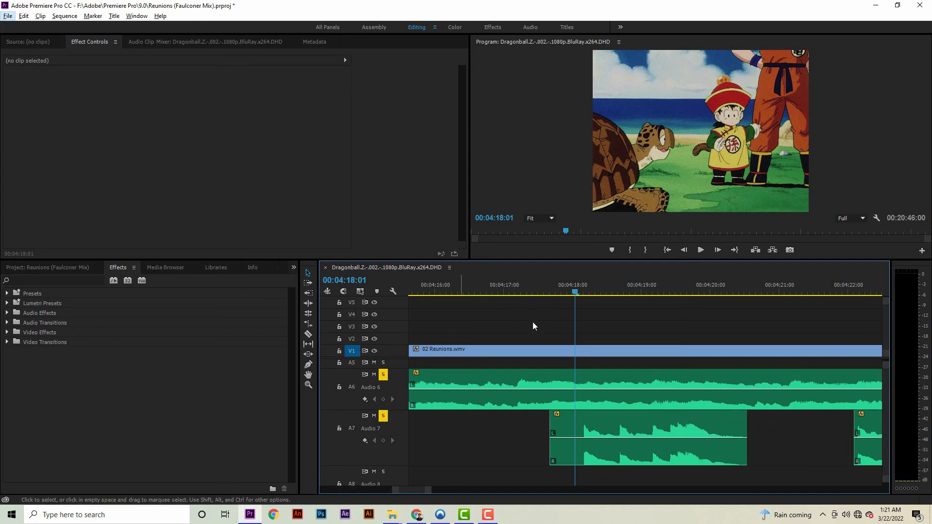
{"action": "key", "text": "space"}
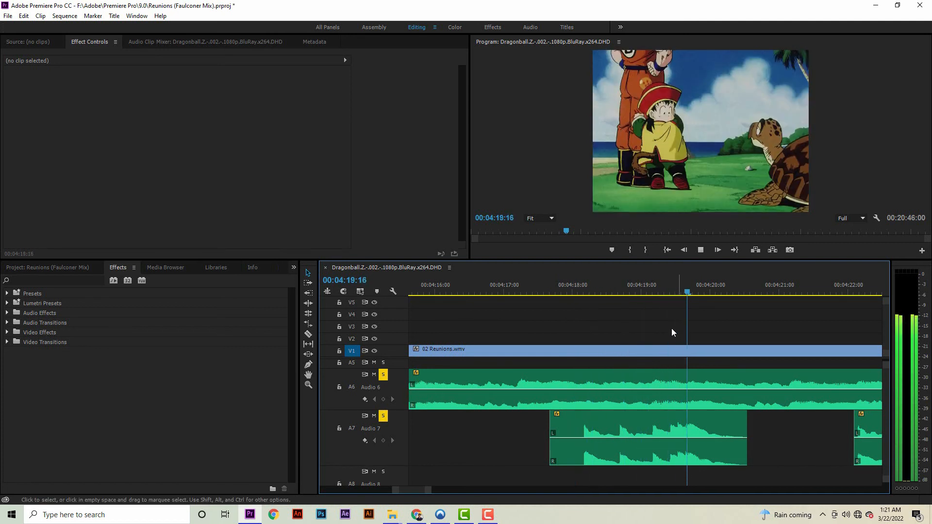
{"action": "scroll", "coordinate": [829, 418], "scroll_direction": "down", "scroll_amount": 4, "text": "alt"}
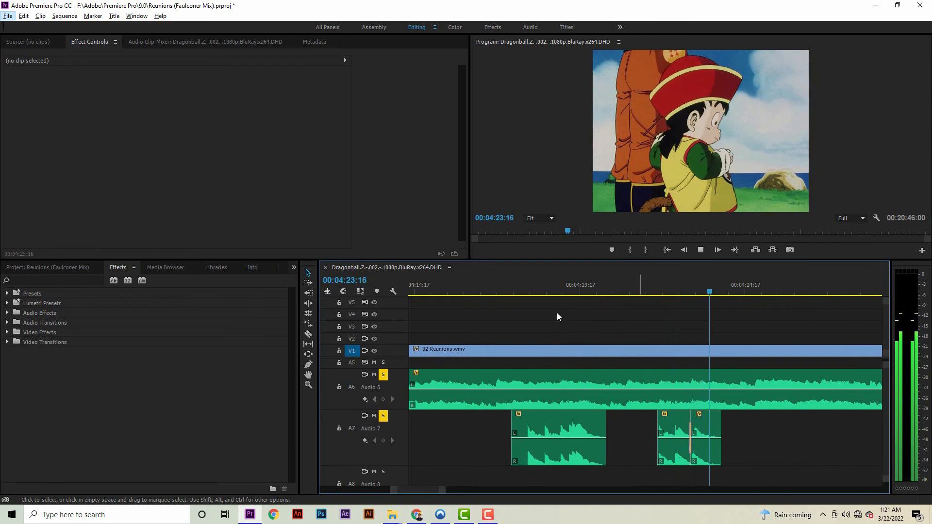
- Play the short Audio 7 clips on their own from 00:04:17:18 and again from about 00:04:36
{"action": "left_click", "coordinate": [514, 290]}
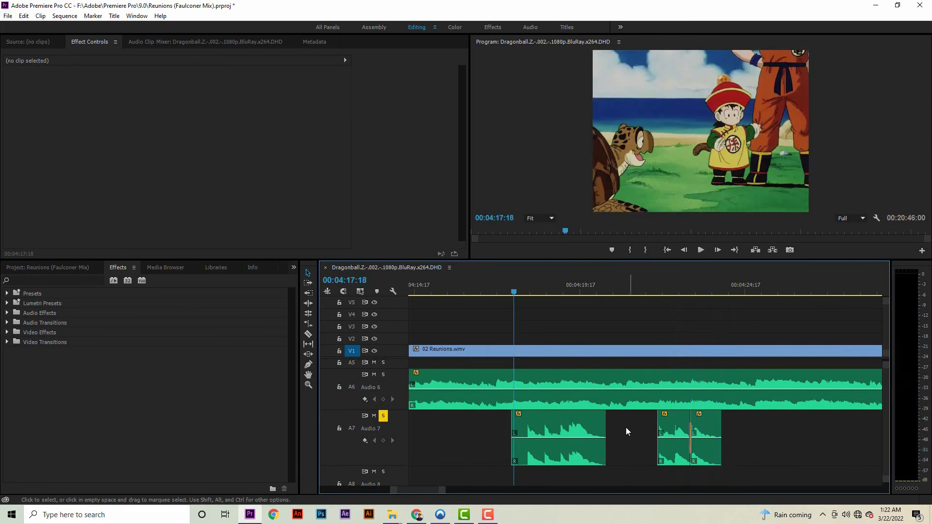
{"action": "key", "text": "space"}
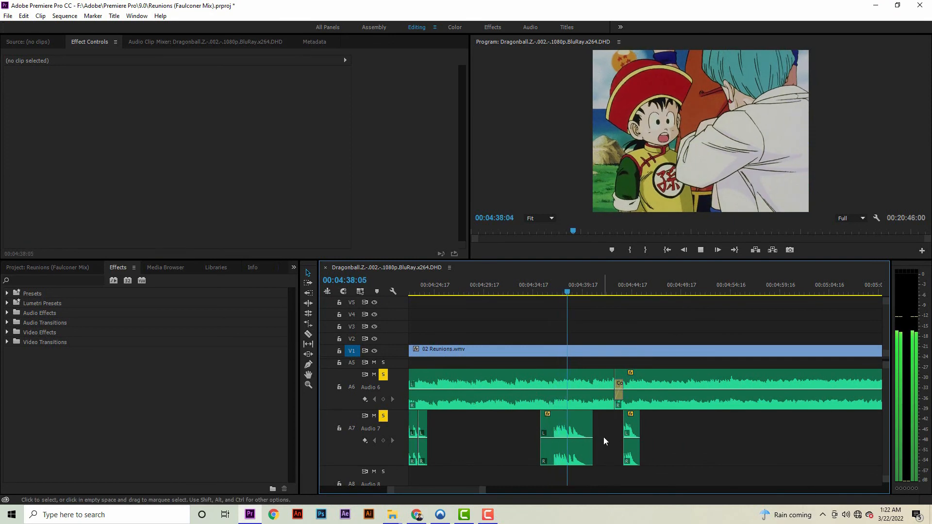
{"action": "left_click", "coordinate": [551, 287]}
{"action": "left_click", "coordinate": [383, 374]}
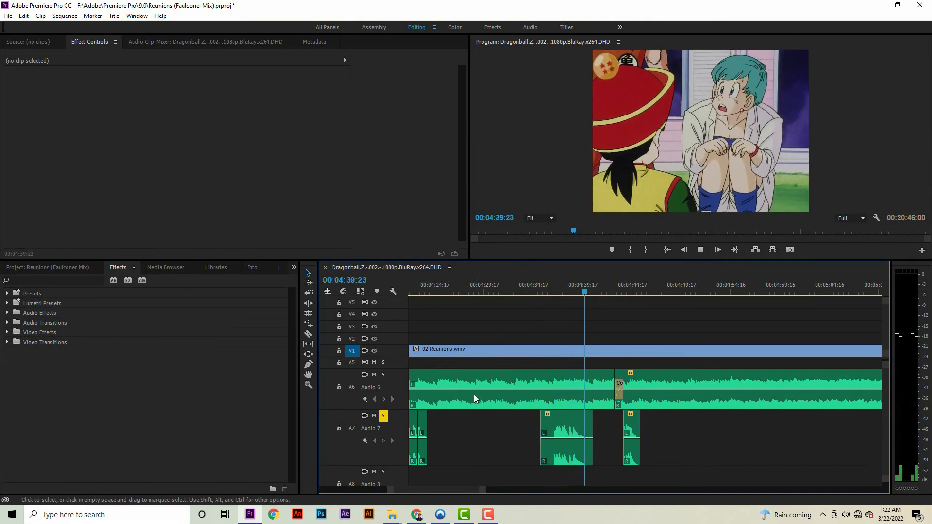
- Play the short Audio 7 clip near 00:04:44 alone, and replay it with Audio 6 soloed alongside
{"action": "left_click", "coordinate": [622, 291]}
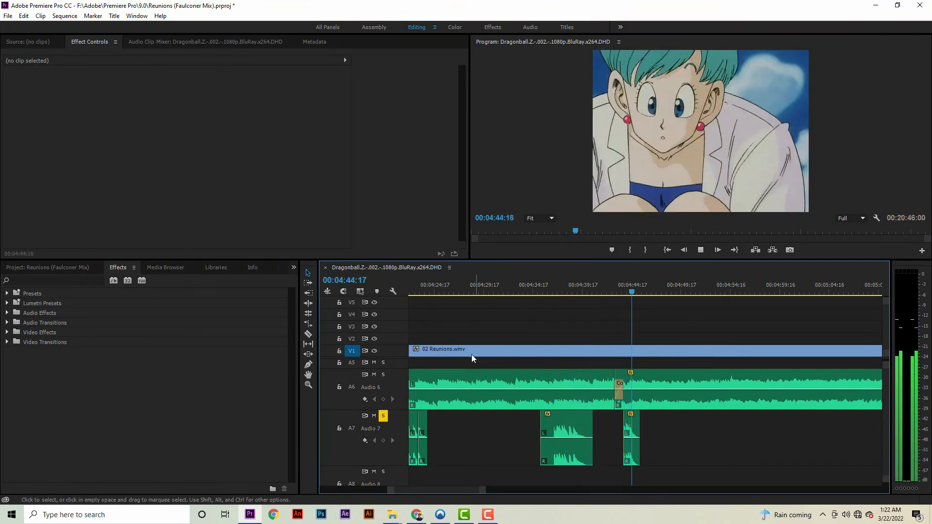
{"action": "left_click", "coordinate": [383, 374]}
{"action": "left_click", "coordinate": [617, 289]}
{"action": "key", "text": "space"}
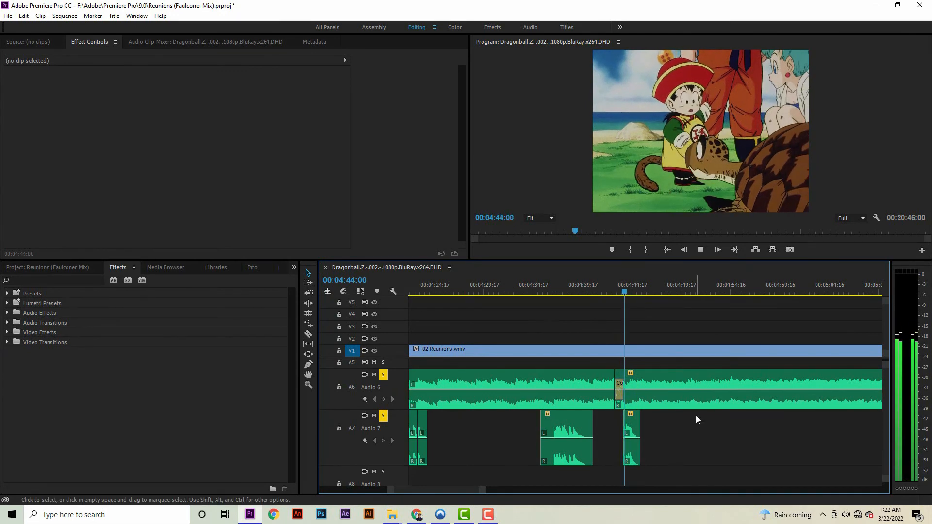
{"action": "left_click", "coordinate": [654, 291]}
- Examine the Audio 6 cuts around 00:05:16:18 and briefly play the lead-in from 00:05:10:20
{"action": "scroll", "coordinate": [529, 408], "scroll_direction": "down", "scroll_amount": 4}
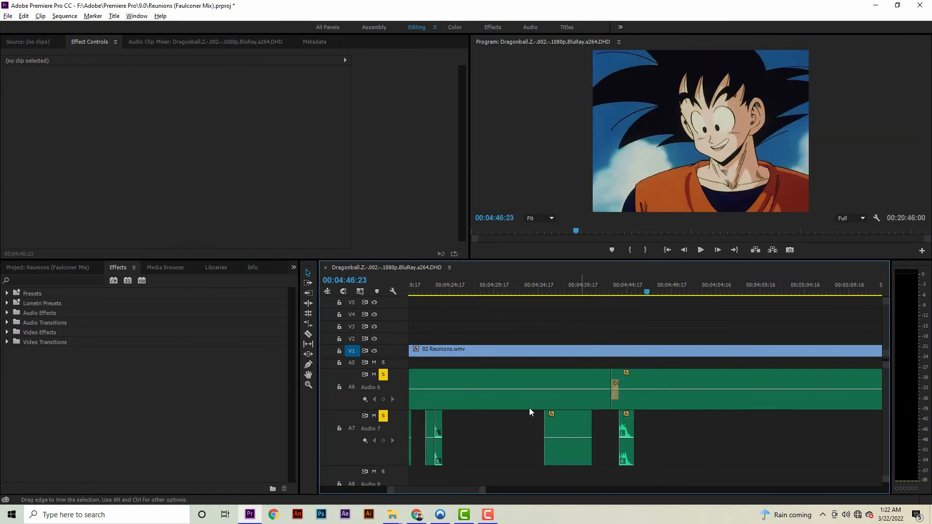
{"action": "scroll", "coordinate": [643, 358], "scroll_direction": "up", "scroll_amount": 2}
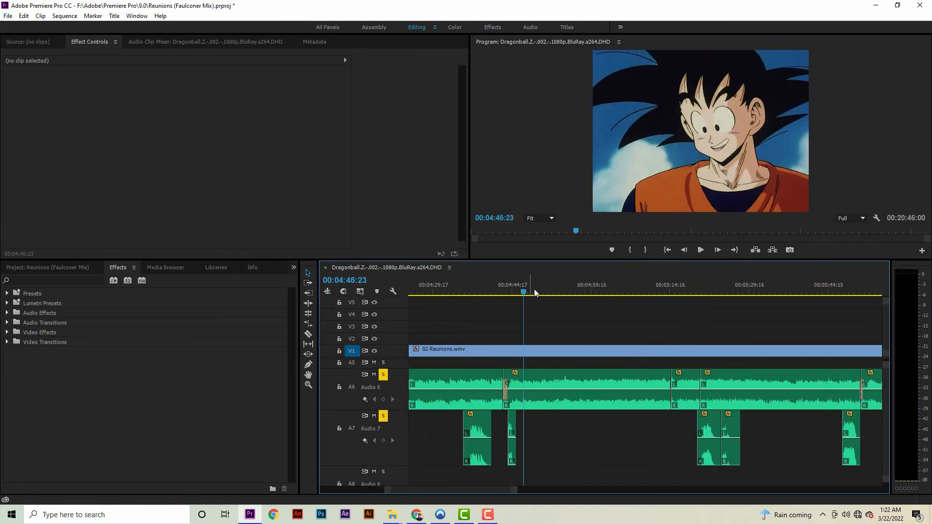
{"action": "left_click_drag", "start_coordinate": [536, 292], "coordinate": [681, 299]}
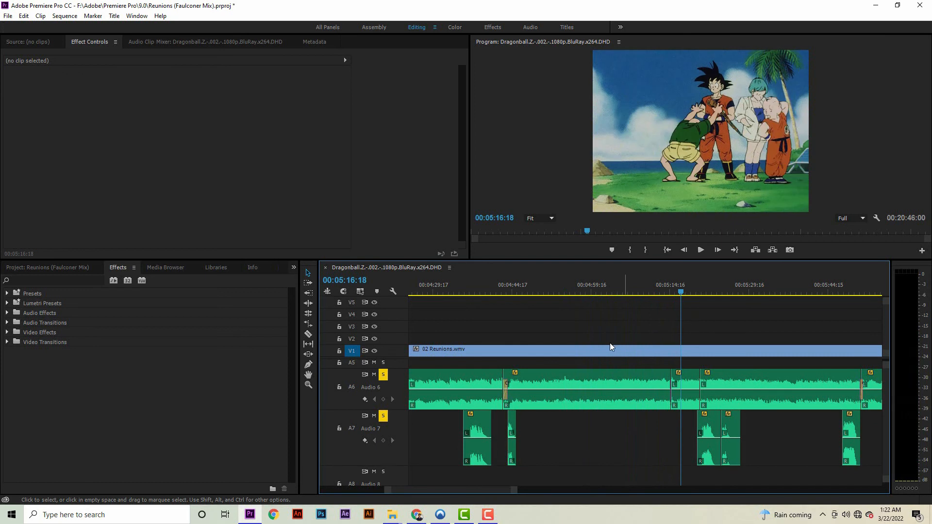
{"action": "key", "text": "equal"}
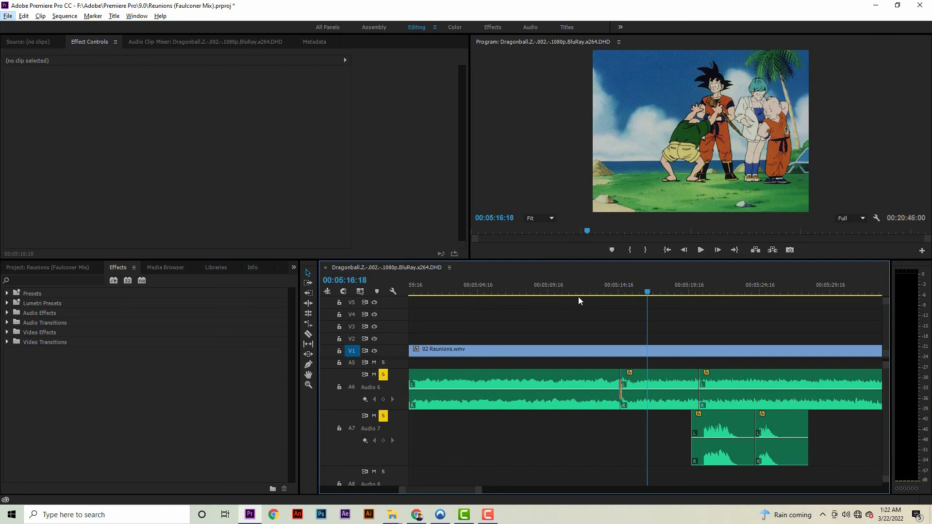
{"action": "left_click_drag", "start_coordinate": [565, 293], "coordinate": [562, 293]}
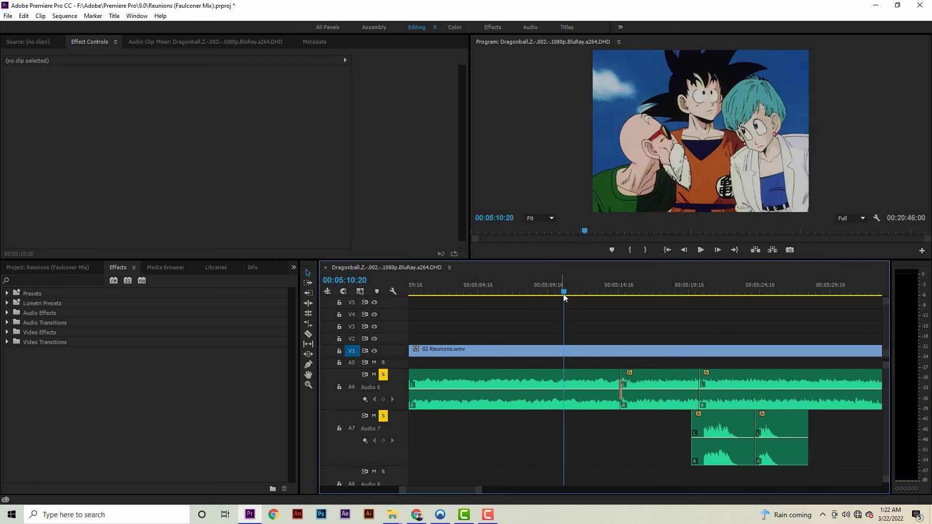
{"action": "key", "text": "space"}
{"action": "key", "text": "space"}
- Play the Audio 6 transition near 00:05:15, starting from about 00:05:11, and stop playback
{"action": "key", "text": "minus"}
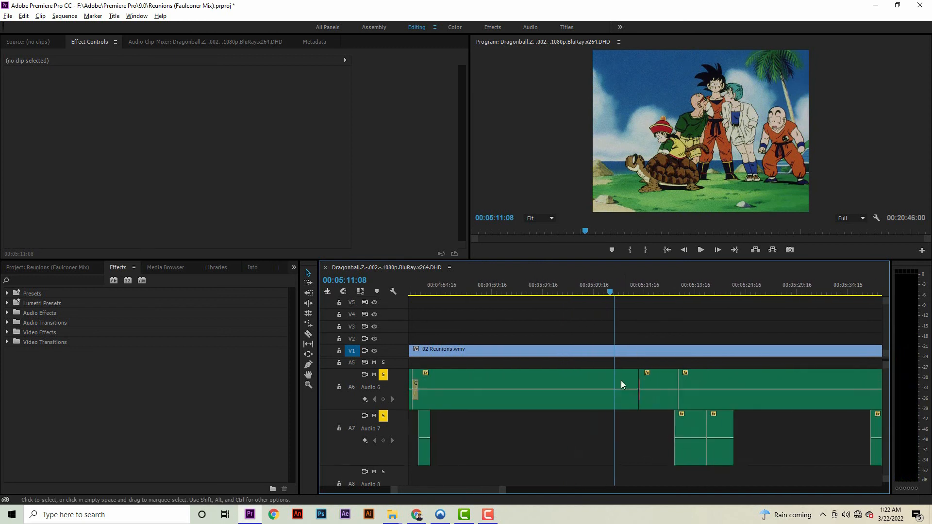
{"action": "key", "text": "equal"}
{"action": "left_click_drag", "start_coordinate": [596, 295], "coordinate": [608, 295]}
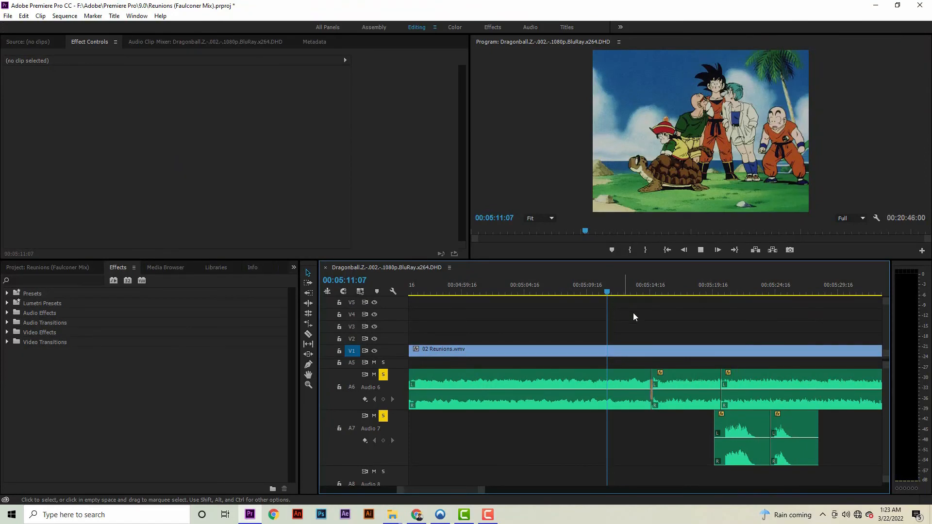
{"action": "key", "text": "space"}
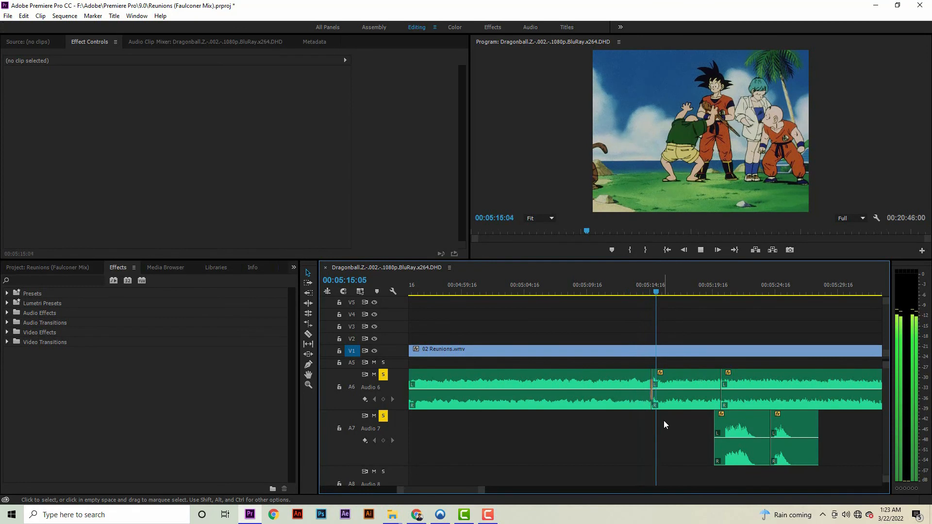
{"action": "key", "text": "space"}
- Play the two adjoining Audio 7 clips with Audio 6 from 00:05:20:06, and replay them from the start of the first clip
{"action": "scroll", "coordinate": [530, 424], "scroll_direction": "down", "scroll_amount": 2}
{"action": "left_click", "coordinate": [614, 293]}
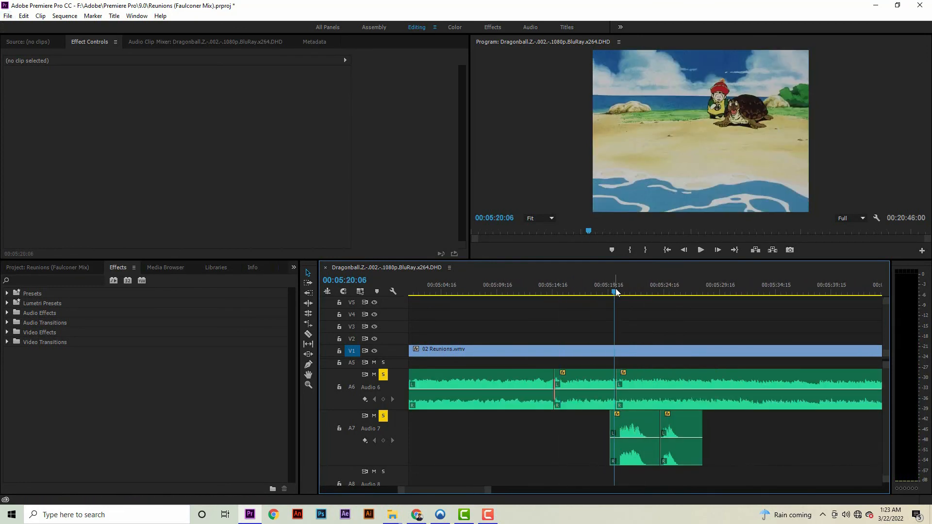
{"action": "key", "text": "space"}
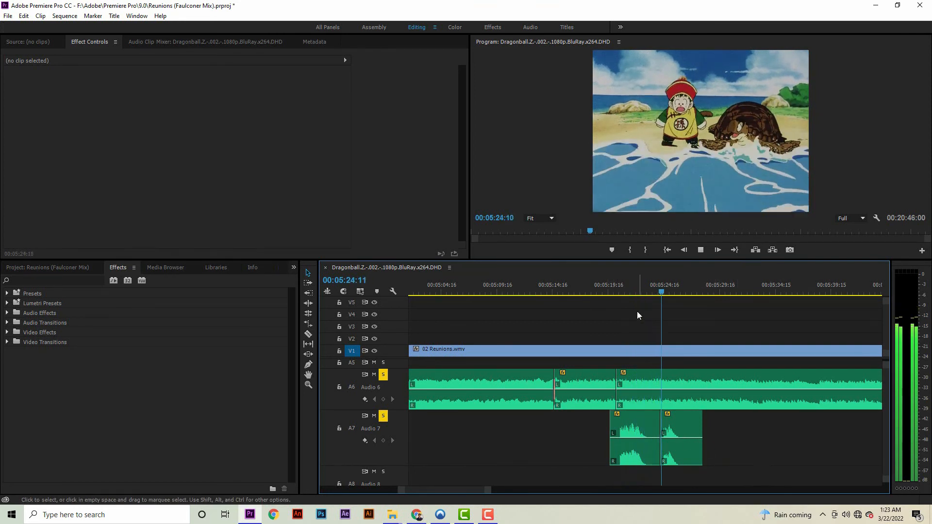
{"action": "left_click", "coordinate": [610, 291]}
{"action": "key", "text": "space"}
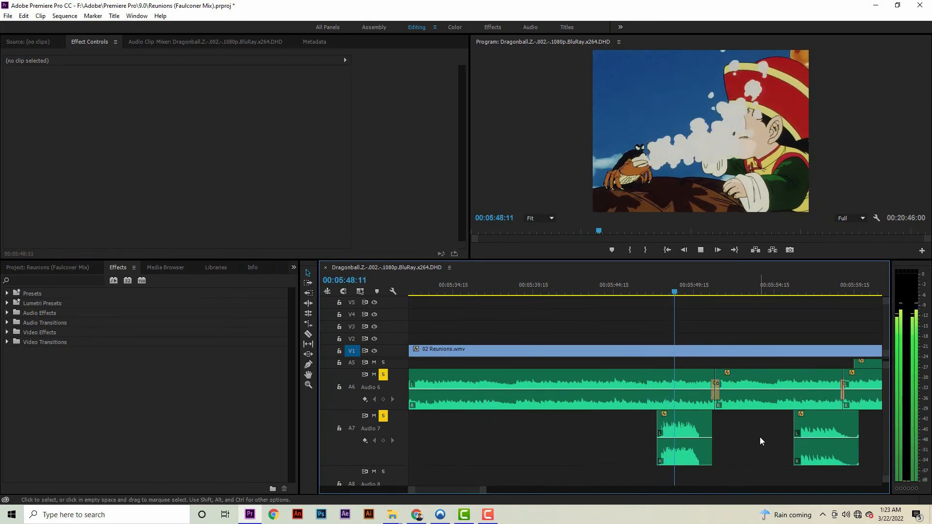
- Replay the Audio 7 clip near 00:05:48 and place the playhead at 00:05:45:06, just before it
{"action": "left_click", "coordinate": [650, 290]}
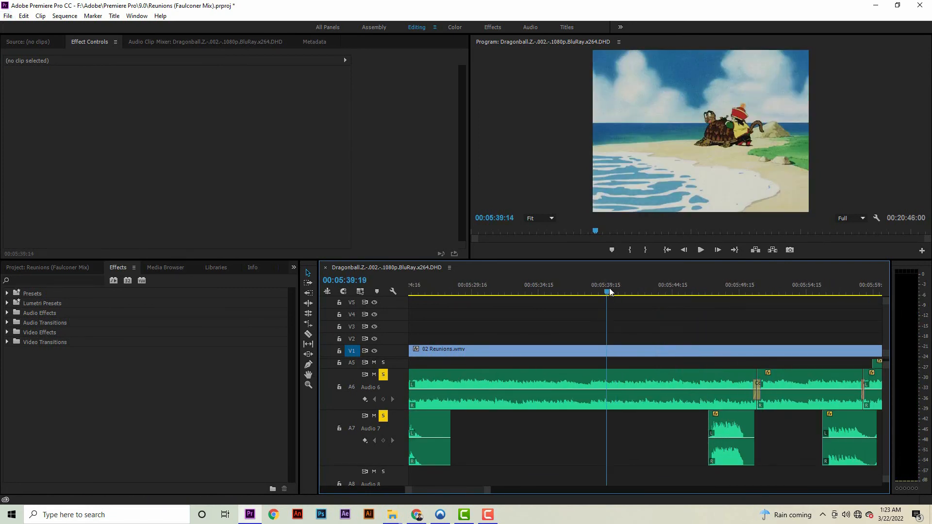
{"action": "left_click_drag", "start_coordinate": [607, 291], "coordinate": [681, 287]}
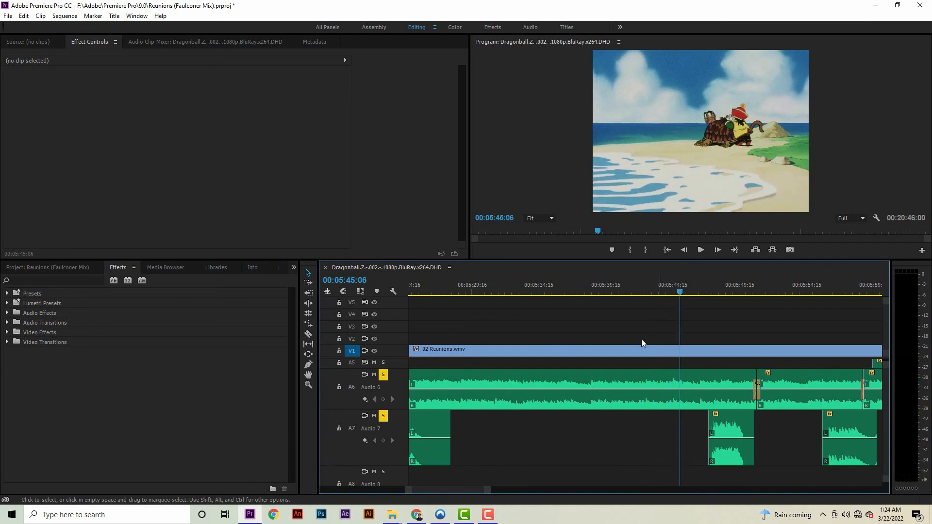
- Examine the Audio 6 and Audio 7 clips after 00:05:45:06 and play both tracks from about 00:05:55
{"action": "scroll", "coordinate": [650, 465], "scroll_direction": "down", "scroll_amount": 6}
{"action": "scroll", "coordinate": [400, 423], "scroll_direction": "down", "scroll_amount": 1, "text": "alt"}
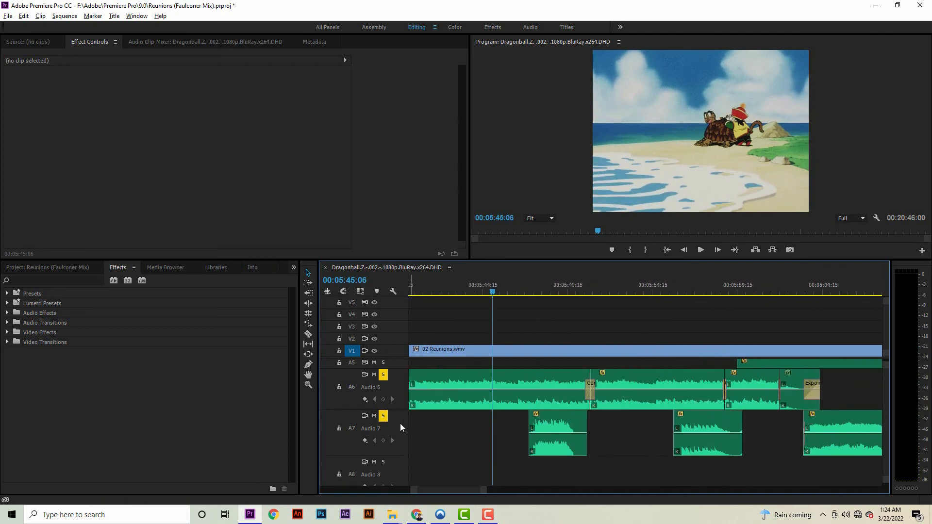
{"action": "scroll", "coordinate": [404, 464], "scroll_direction": "down", "scroll_amount": 1, "text": "alt"}
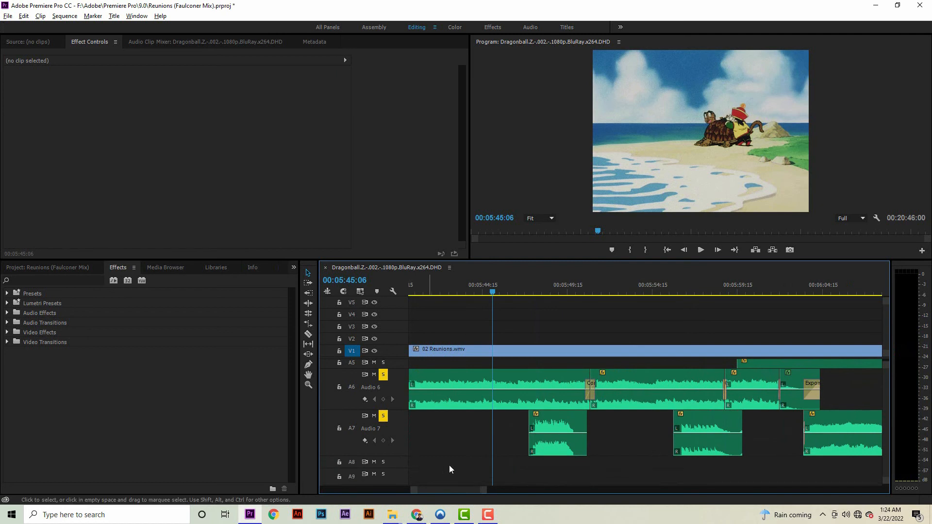
{"action": "left_click", "coordinate": [670, 291]}
{"action": "left_click_drag", "start_coordinate": [671, 287], "coordinate": [667, 285]}
{"action": "key", "text": "space"}
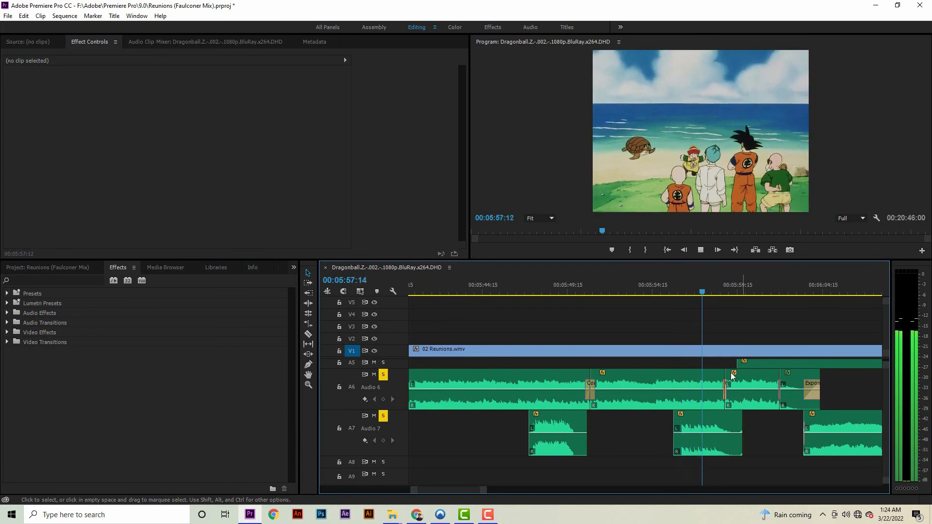
- Turn off the Audio 6 solo and replay the Audio 7 clip alone from 00:05:55:20, stopping at 00:05:59:04
{"action": "left_click", "coordinate": [672, 291]}
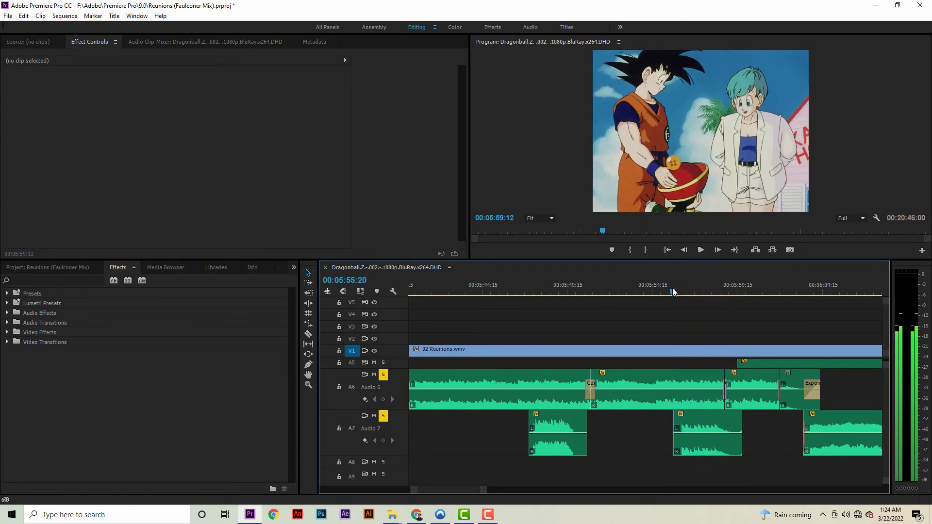
{"action": "key", "text": "space"}
{"action": "key", "text": "="}
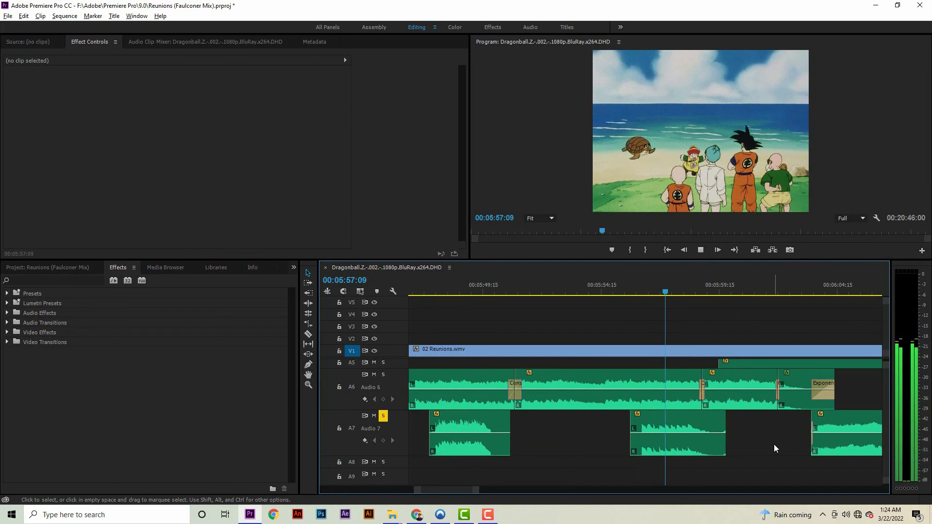
{"action": "key", "text": "space"}
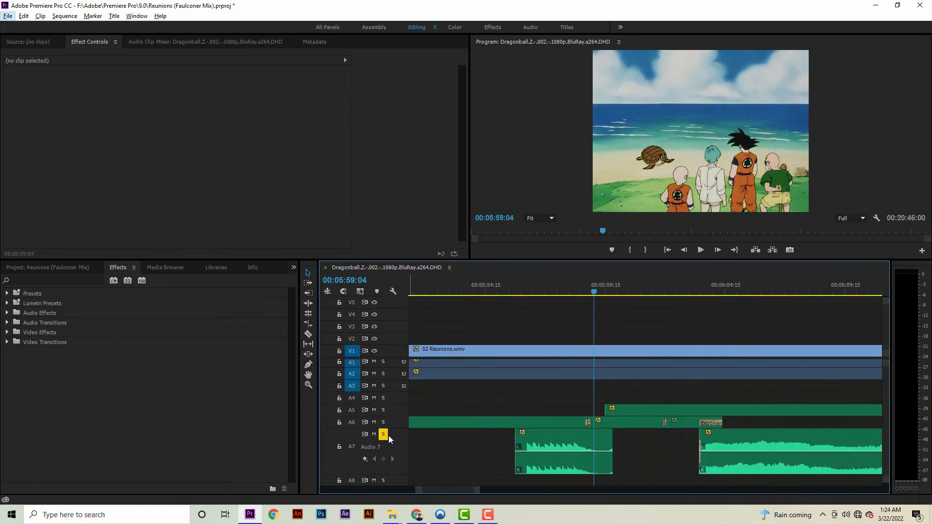
- Enlarge the Audio 5 track and play it soloed with Audio 7 from 00:06:03:02, stopping at 00:06:10:12
{"action": "left_click", "coordinate": [383, 434]}
{"action": "scroll", "coordinate": [513, 451], "scroll_direction": "down", "scroll_amount": 1}
{"action": "scroll", "coordinate": [514, 449], "scroll_direction": "down", "scroll_amount": 3}
{"action": "left_click", "coordinate": [504, 292]}
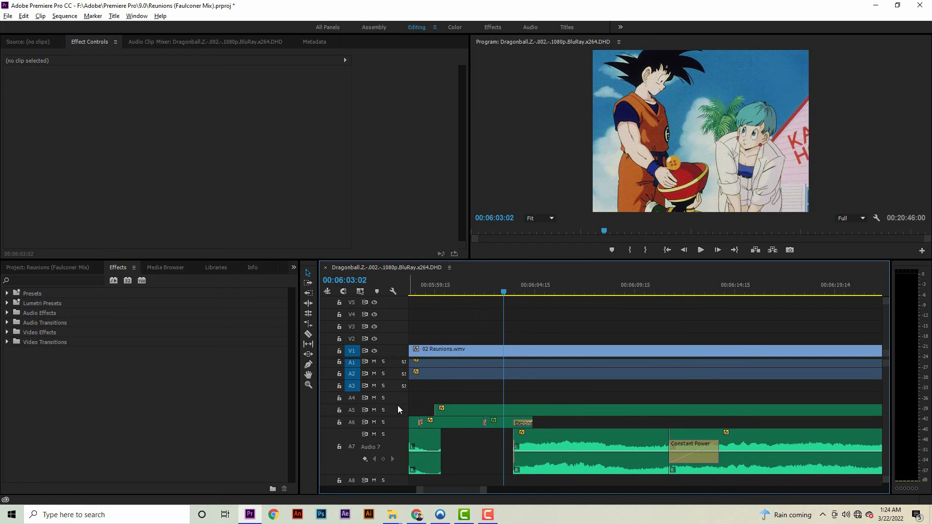
{"action": "scroll", "coordinate": [396, 413], "scroll_direction": "up", "scroll_amount": 2, "text": "alt"}
{"action": "scroll", "coordinate": [398, 434], "scroll_direction": "down", "scroll_amount": 2, "text": "alt"}
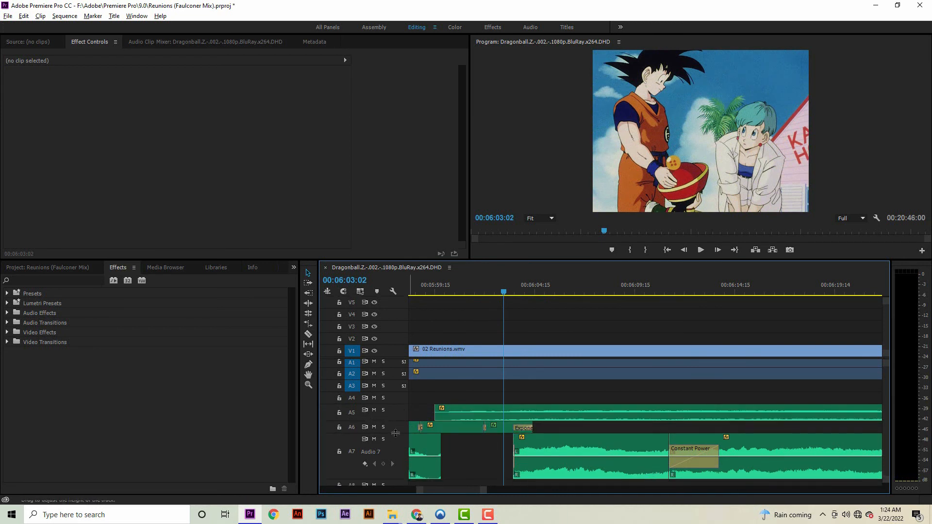
{"action": "scroll", "coordinate": [392, 409], "scroll_direction": "up", "scroll_amount": 2, "text": "alt"}
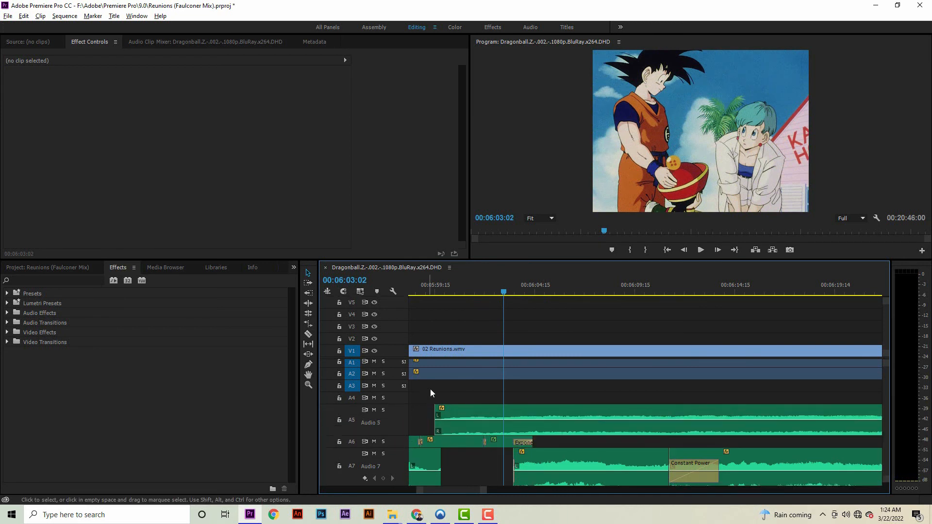
{"action": "scroll", "coordinate": [479, 425], "scroll_direction": "down", "scroll_amount": 3, "text": "alt"}
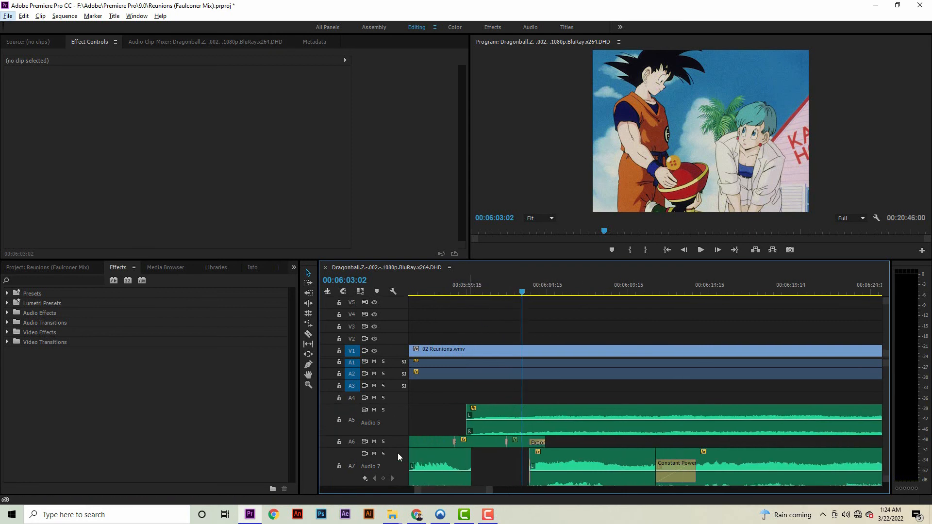
{"action": "left_click", "coordinate": [384, 411]}
{"action": "key", "text": "space"}
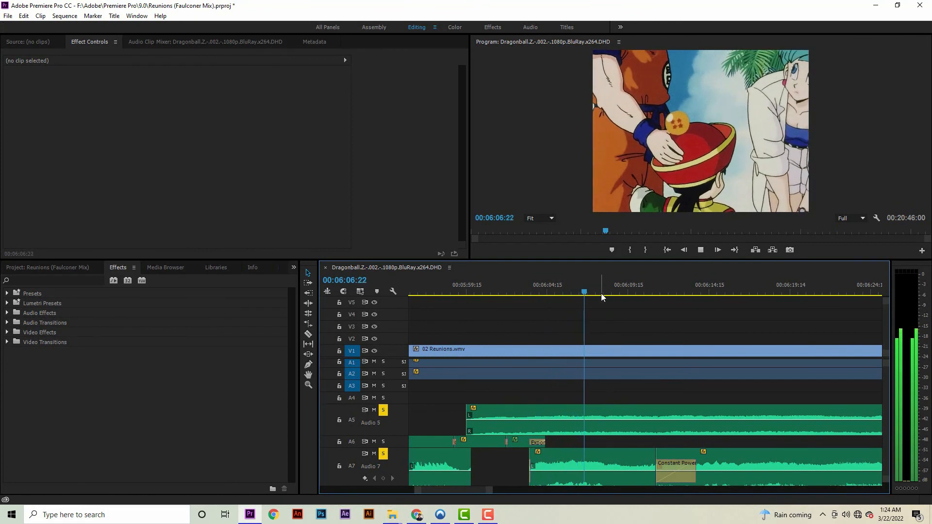
{"action": "left_click", "coordinate": [643, 290]}
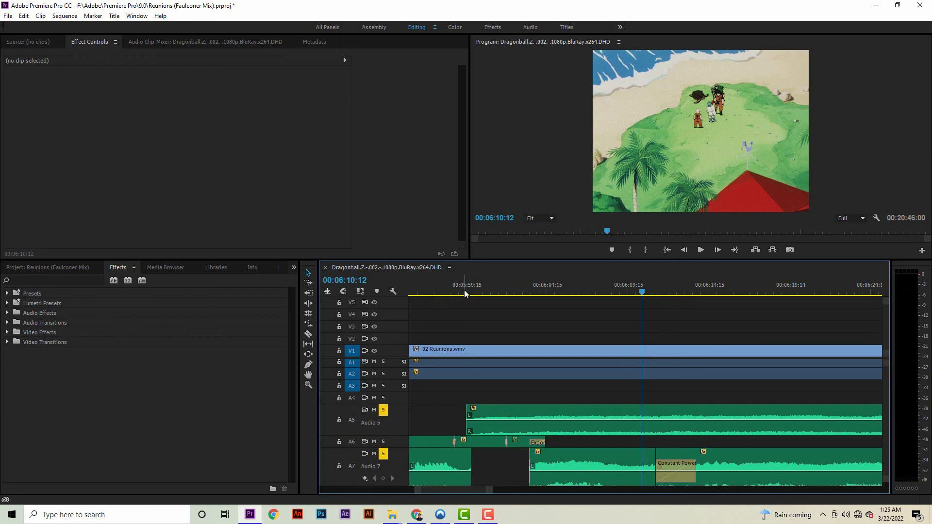
- Play the Audio 5 clip from its start near 00:05:59:15, leaving only Audio 5 soloed, and stop at 00:06:27:17
{"action": "scroll", "coordinate": [607, 439], "scroll_direction": "down", "scroll_amount": 2}
{"action": "scroll", "coordinate": [608, 438], "scroll_direction": "up", "scroll_amount": 1}
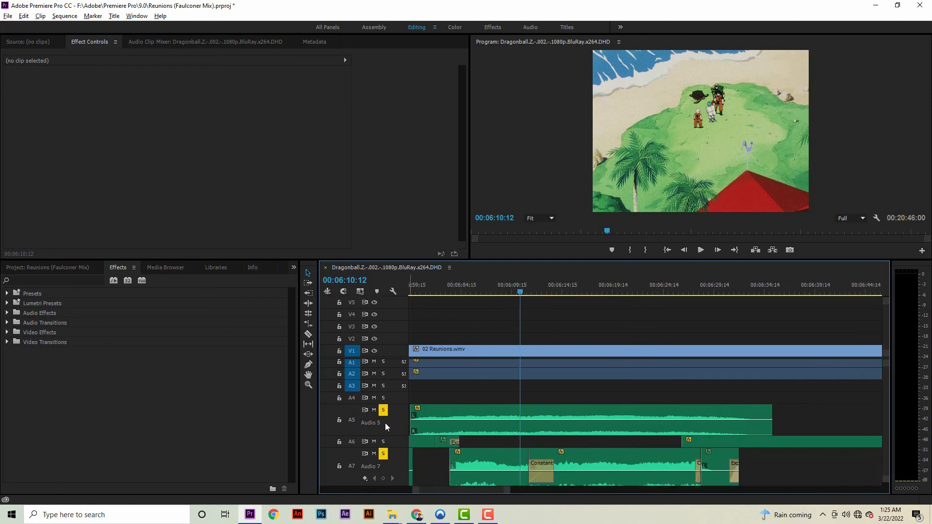
{"action": "scroll", "coordinate": [385, 425], "scroll_direction": "down", "scroll_amount": 1}
{"action": "scroll", "coordinate": [648, 423], "scroll_direction": "down", "scroll_amount": 3}
{"action": "scroll", "coordinate": [487, 430], "scroll_direction": "up", "scroll_amount": 7}
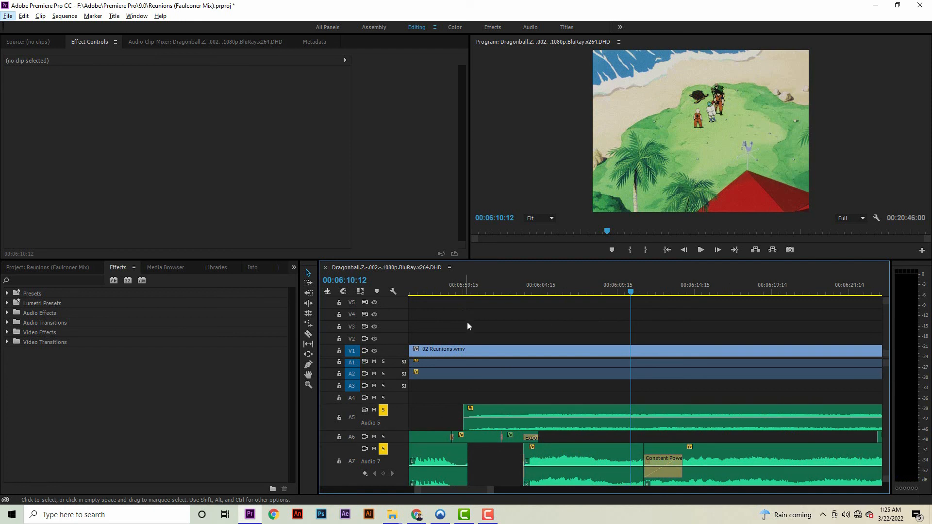
{"action": "left_click", "coordinate": [466, 292]}
{"action": "key", "text": "space"}
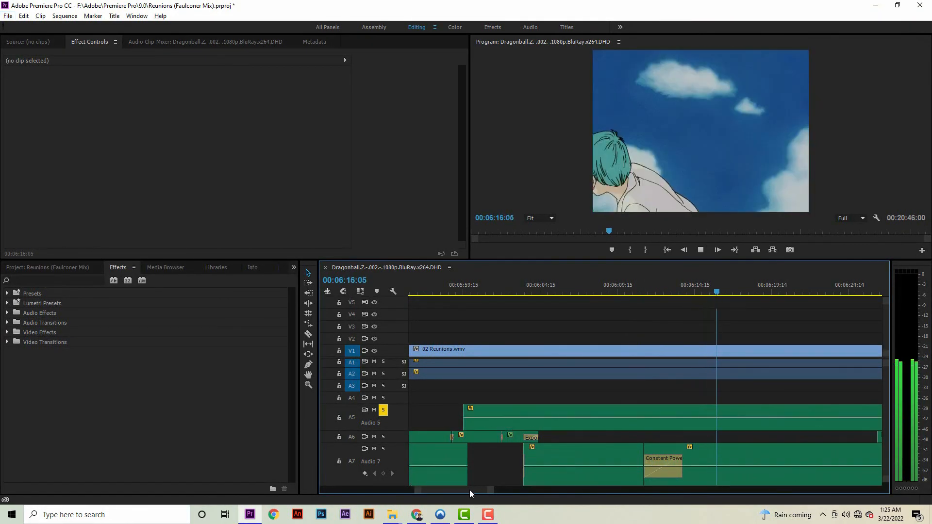
{"action": "left_click_drag", "start_coordinate": [469, 490], "coordinate": [473, 490]}
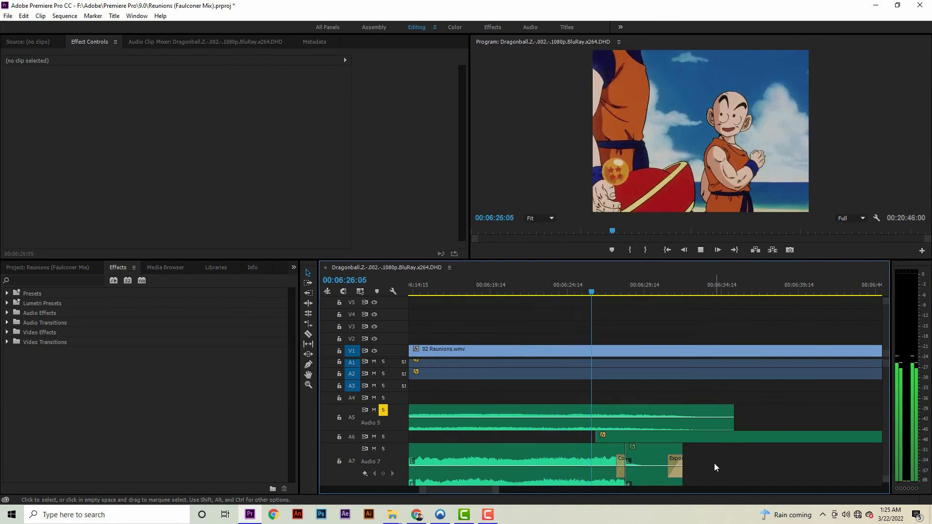
{"action": "left_click", "coordinate": [615, 291]}
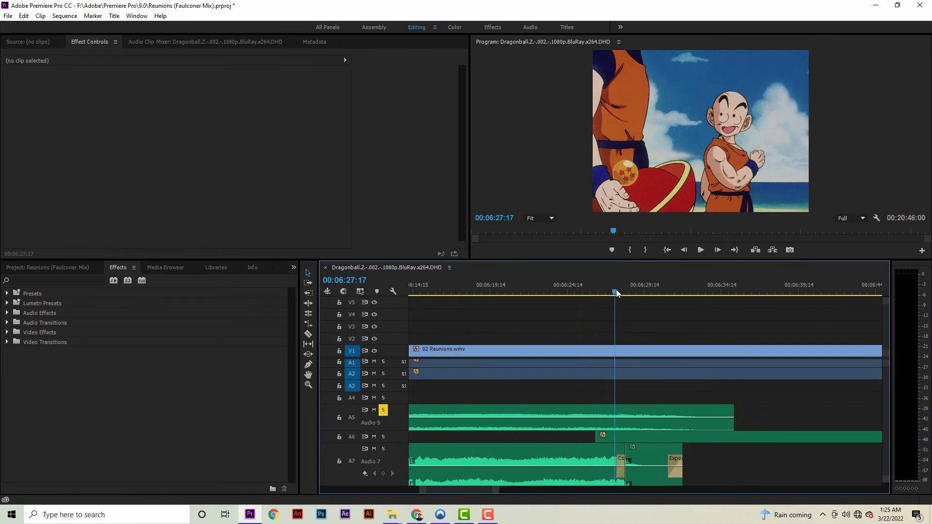
- Expand and solo the Audio 6 track, play it without Audio 5 from 00:06:26:13, and return the playhead to 00:06:26:07
{"action": "double_click", "coordinate": [395, 444]}
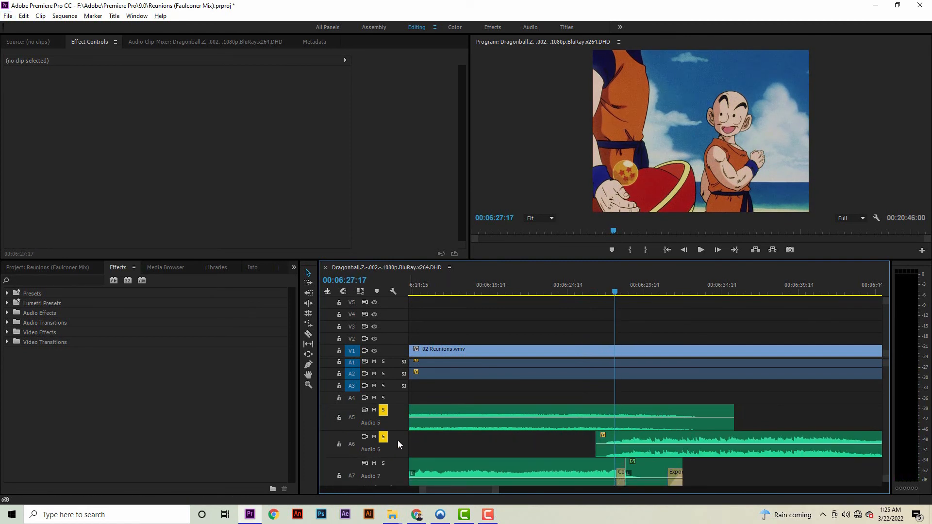
{"action": "left_click", "coordinate": [597, 290]}
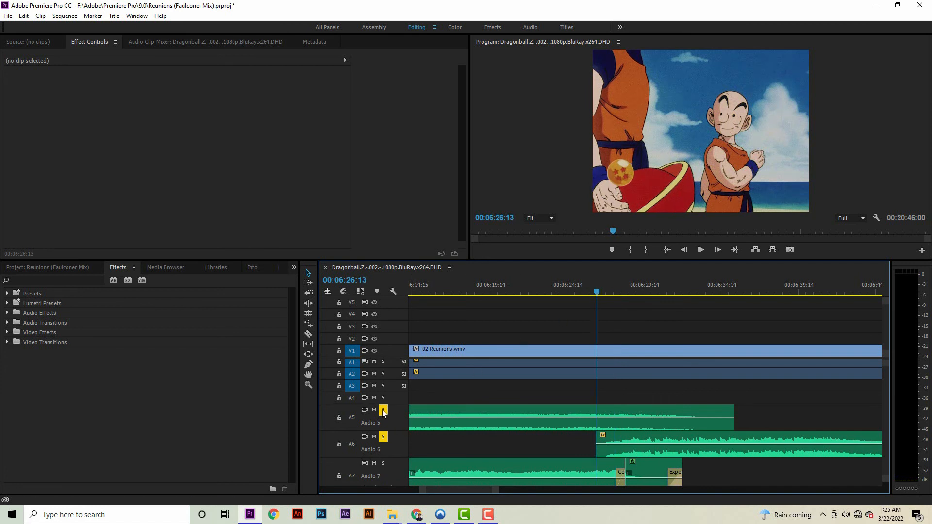
{"action": "key", "text": "space"}
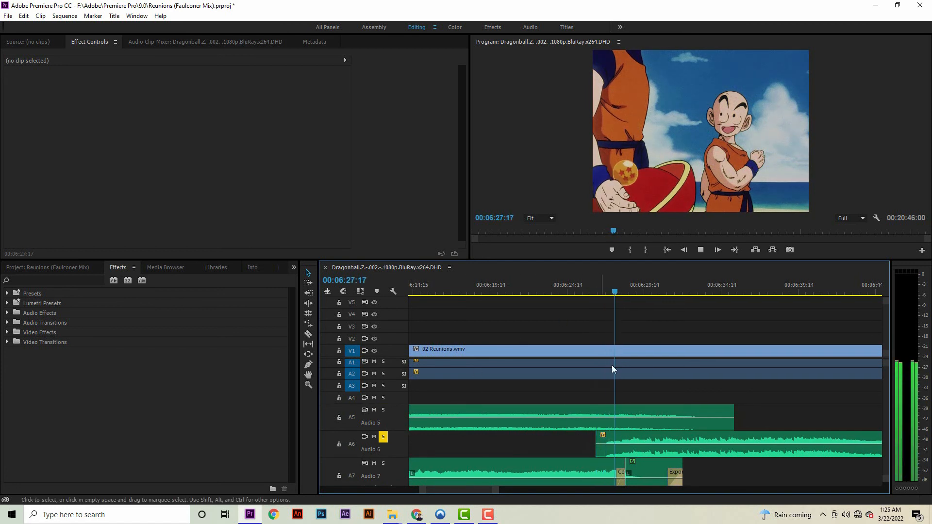
{"action": "left_click", "coordinate": [593, 286]}
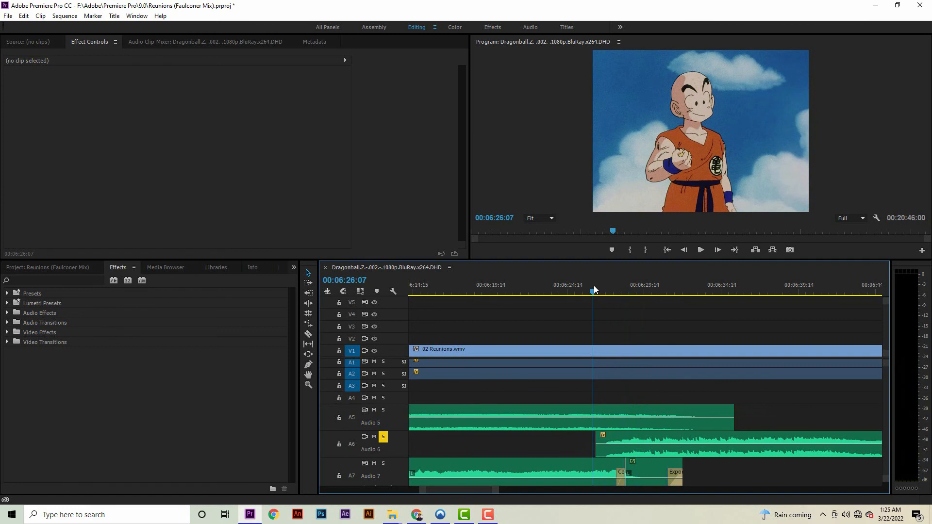
- Play Audio 6 soloed with Audio 5 from 00:06:26:07, and with Audio 7 instead of Audio 5 from 00:06:26:01
{"action": "left_click", "coordinate": [383, 410]}
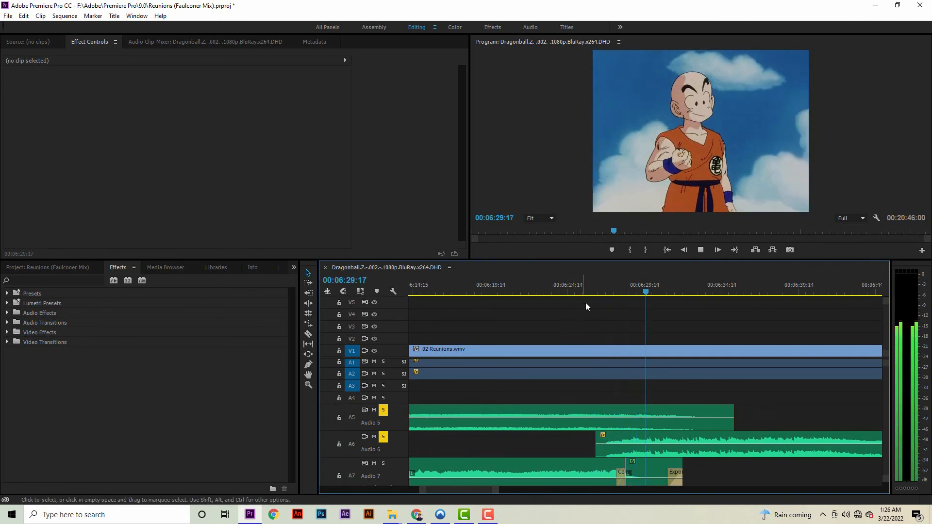
{"action": "left_click", "coordinate": [589, 287]}
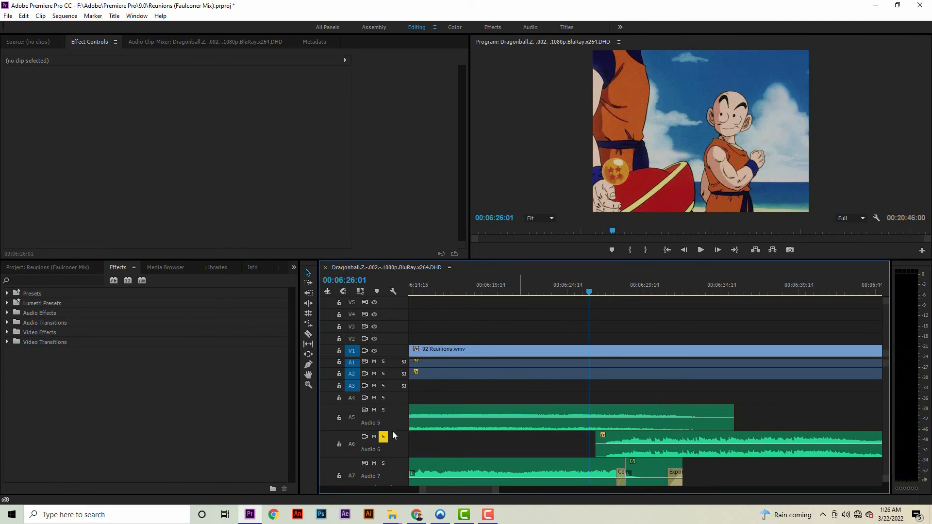
{"action": "left_click", "coordinate": [383, 464]}
{"action": "key", "text": "space"}
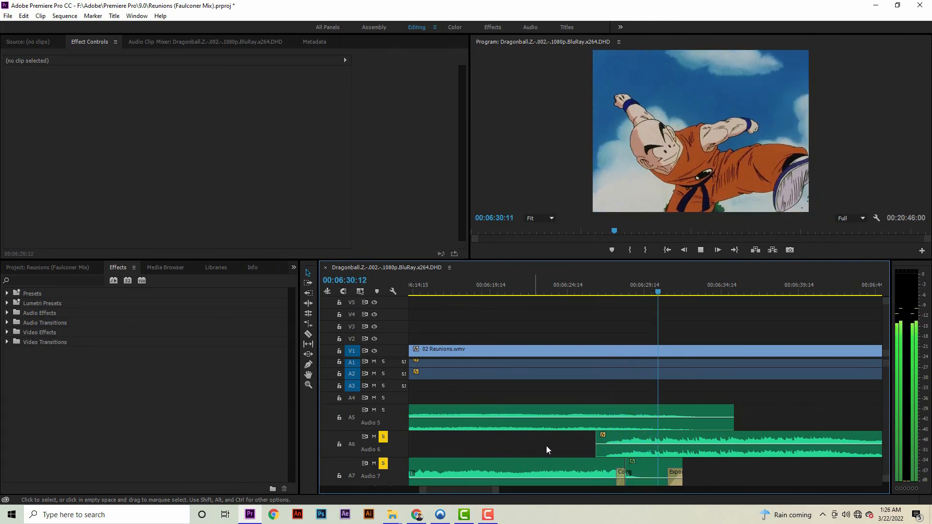
- Enlarge the Audio 5 track around 00:08:49 and play it soloed with Audio 6 from about 00:08:49:11
{"action": "left_click", "coordinate": [598, 282]}
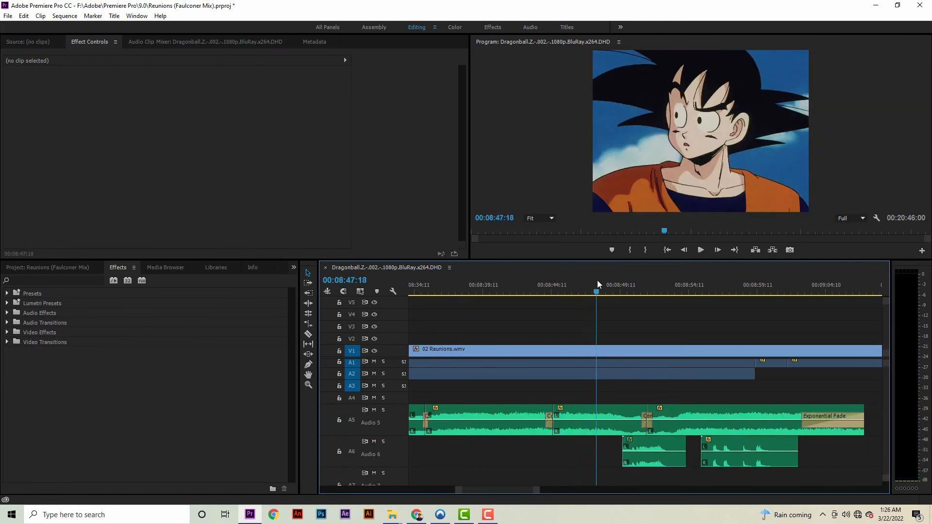
{"action": "left_click_drag", "start_coordinate": [597, 280], "coordinate": [603, 280]}
{"action": "key", "text": "minus"}
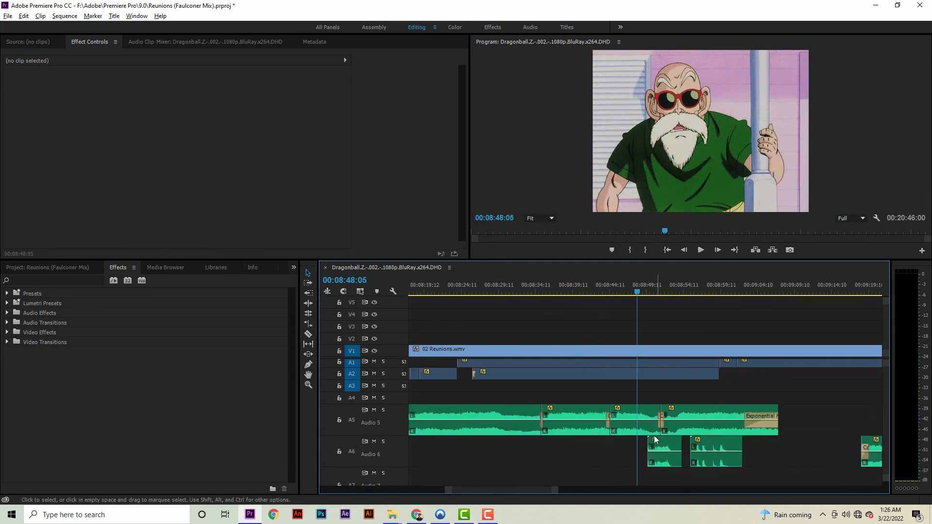
{"action": "double_click", "coordinate": [402, 422]}
{"action": "left_click", "coordinate": [567, 279]}
{"action": "left_click_drag", "start_coordinate": [567, 279], "coordinate": [640, 296]}
{"action": "key", "text": "equal"}
{"action": "left_click_drag", "start_coordinate": [565, 293], "coordinate": [572, 293]}
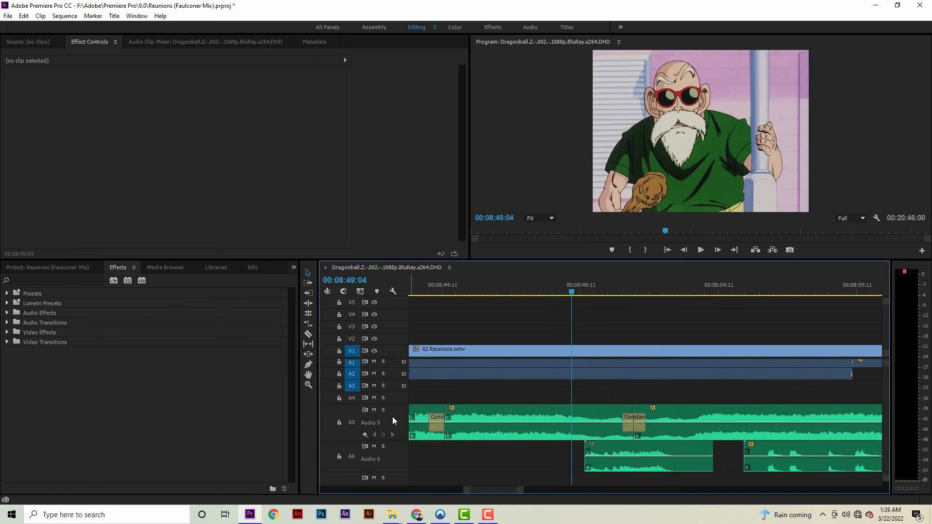
{"action": "left_click", "coordinate": [384, 446]}
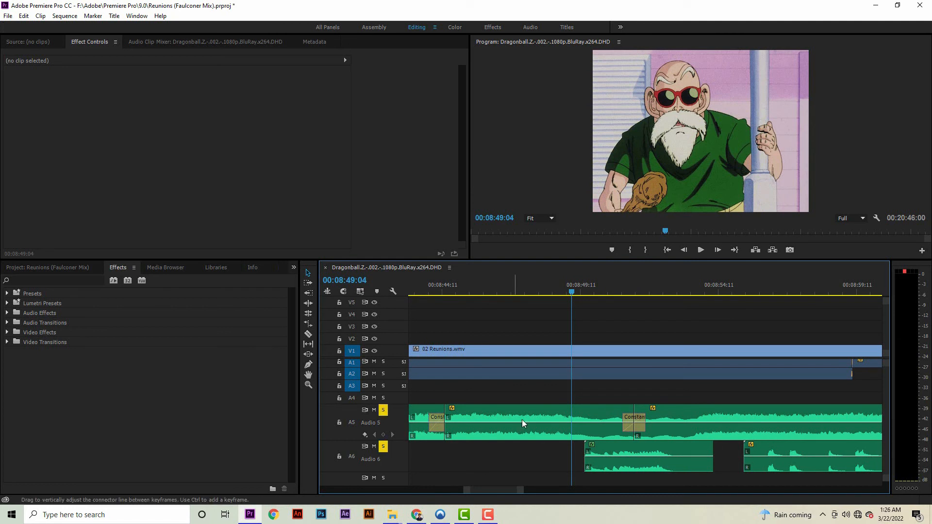
{"action": "left_click", "coordinate": [581, 282]}
{"action": "key", "text": "space"}
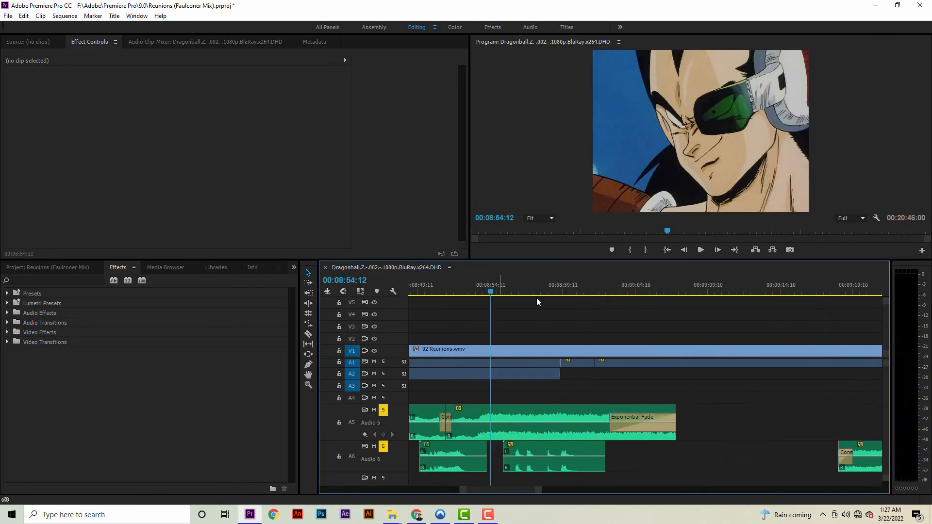
- Turn off the Audio 5 solo and play the Audio 6 clips alone from 00:08:49:13
{"action": "scroll", "coordinate": [608, 387], "scroll_direction": "up", "scroll_amount": 5}
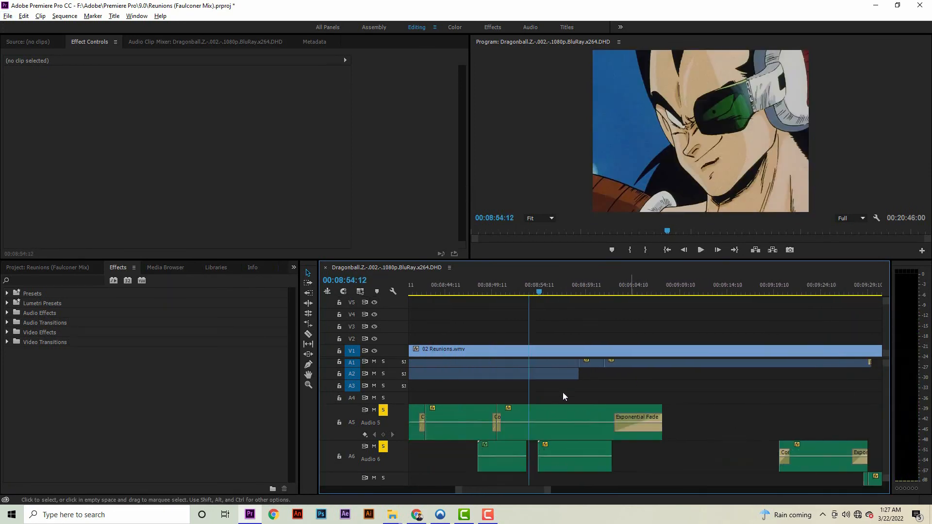
{"action": "left_click", "coordinate": [505, 287]}
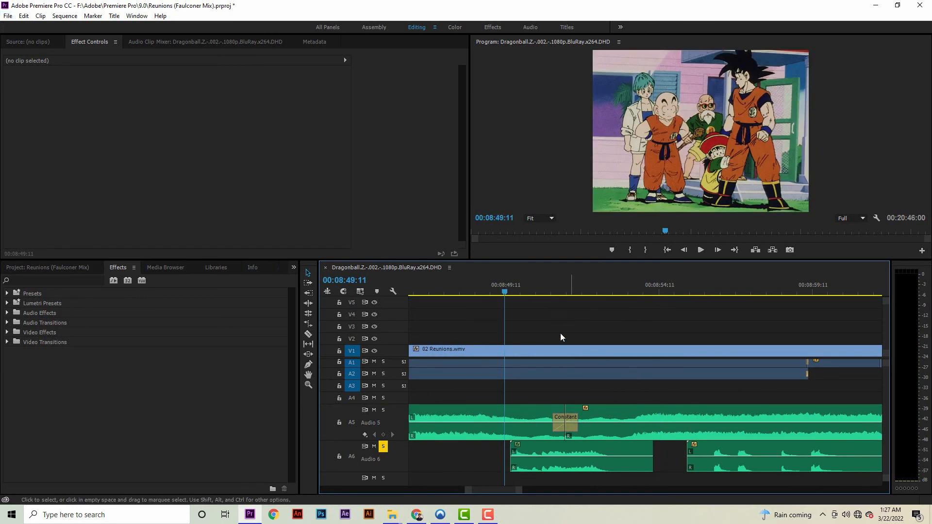
{"action": "left_click", "coordinate": [512, 286]}
{"action": "left_click_drag", "start_coordinate": [513, 287], "coordinate": [507, 286]}
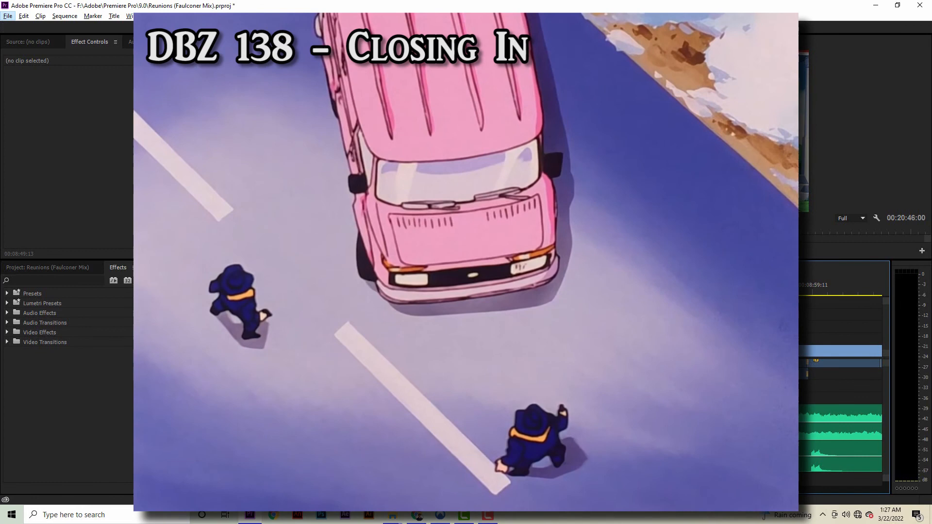
{"action": "key", "text": "space"}
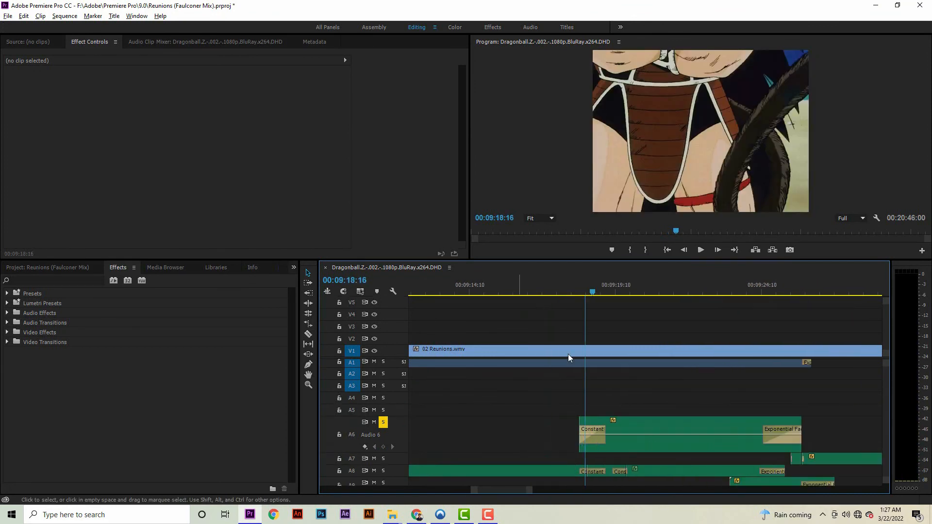
- Place the playhead at 00:09:18:09 and check the speed and duration settings of the Evil Alien Saiyan Theme clip on Audio 6, without changing them
{"action": "left_click_drag", "start_coordinate": [592, 287], "coordinate": [585, 288]}
{"action": "right_click", "coordinate": [660, 430]}
{"action": "left_click", "coordinate": [700, 302]}
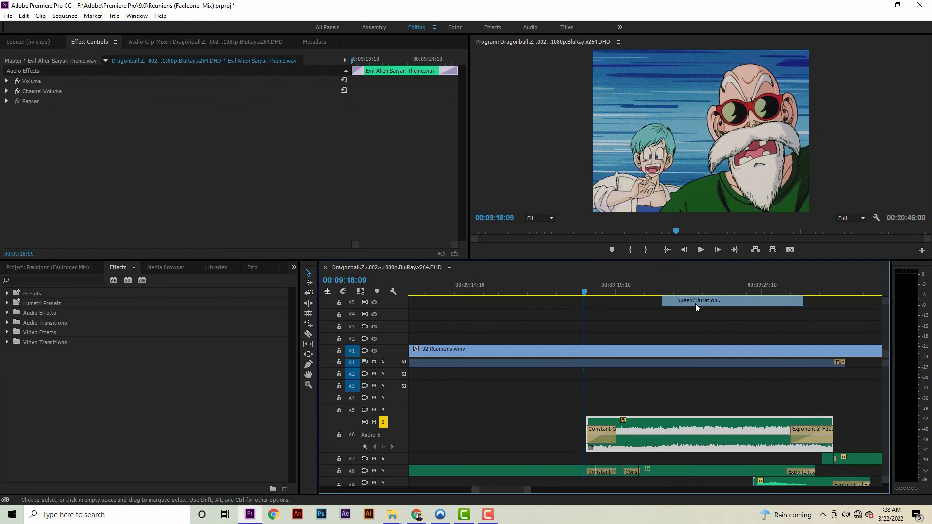
{"action": "left_click", "coordinate": [497, 308]}
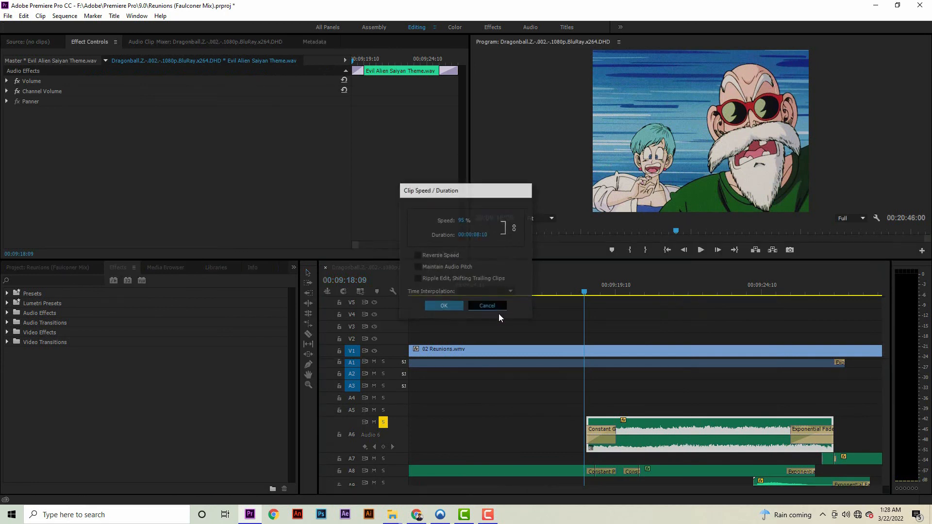
- Reduce the Audio 6 track's height and play its soloed Evil Alien Saiyan Theme clip from near the start, stopping at 00:09:23:06
{"action": "double_click", "coordinate": [386, 429]}
{"action": "scroll", "coordinate": [769, 436], "scroll_direction": "up", "scroll_amount": 1}
{"action": "scroll", "coordinate": [585, 476], "scroll_direction": "down", "scroll_amount": 2}
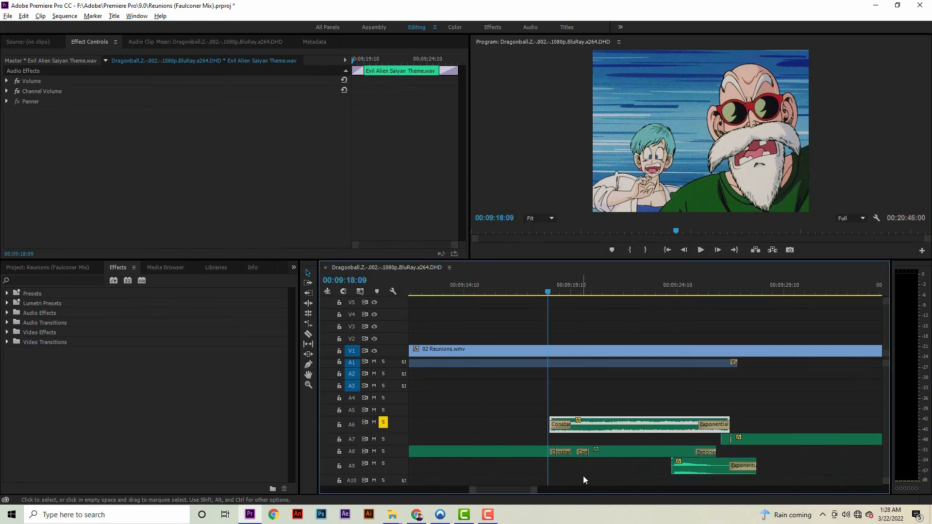
{"action": "scroll", "coordinate": [585, 477], "scroll_direction": "up", "scroll_amount": 1}
{"action": "left_click", "coordinate": [543, 290]}
{"action": "key", "text": "space"}
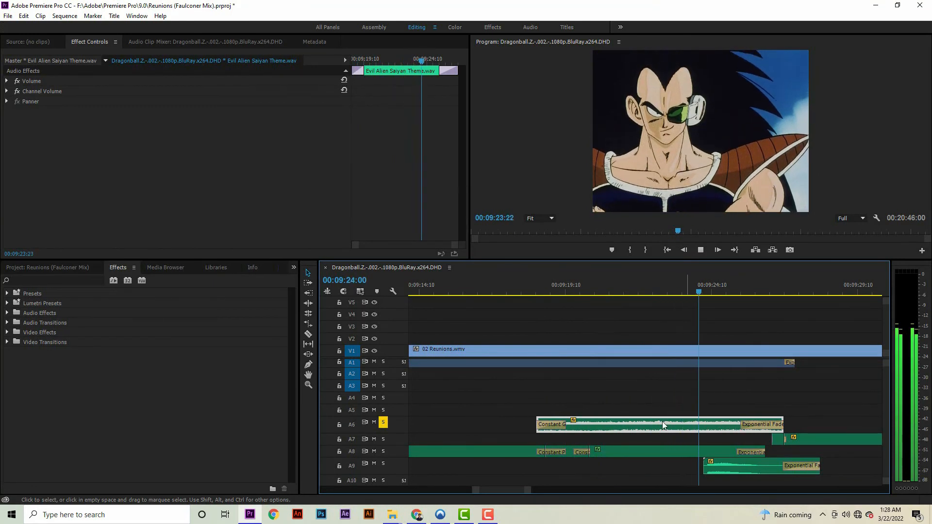
{"action": "left_click", "coordinate": [678, 290]}
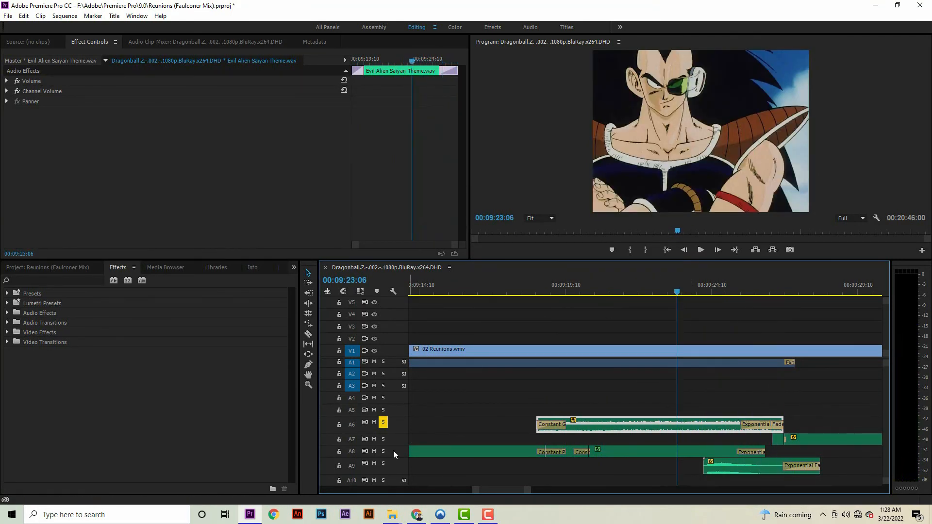
- Play the Audio 9 clip near 00:09:24 soloed with Audio 6 and on its own, stop at 00:09:26:06, and turn off its solo
{"action": "left_click_drag", "start_coordinate": [400, 431], "coordinate": [400, 426]}
{"action": "key", "text": "alt"}
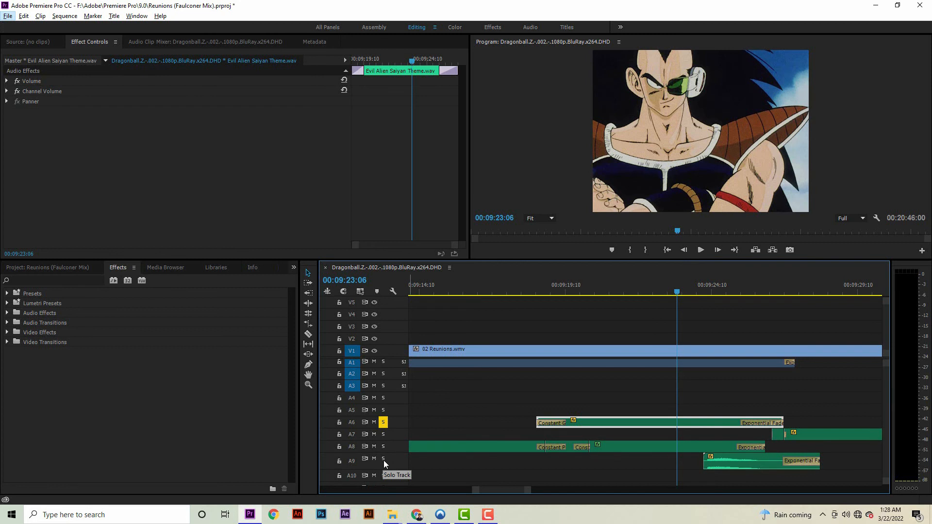
{"action": "left_click", "coordinate": [383, 459]}
{"action": "key", "text": "space"}
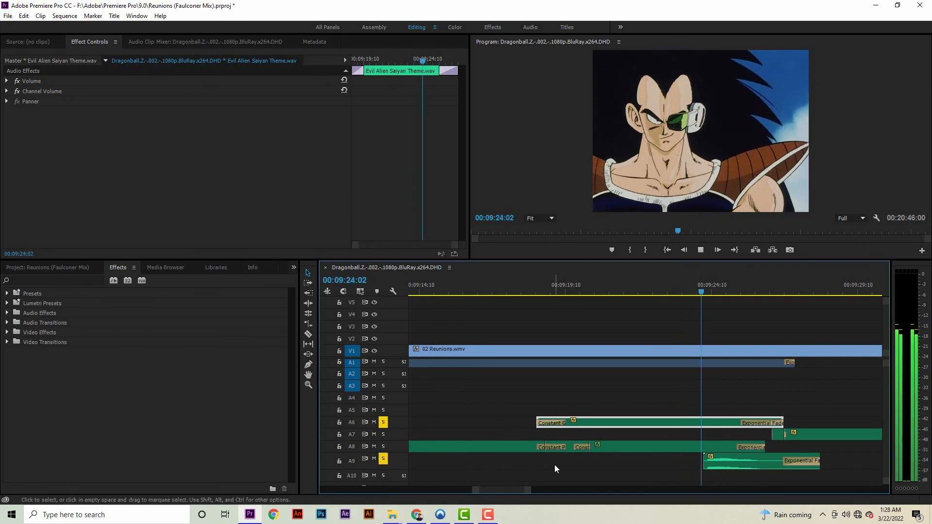
{"action": "left_click", "coordinate": [686, 286]}
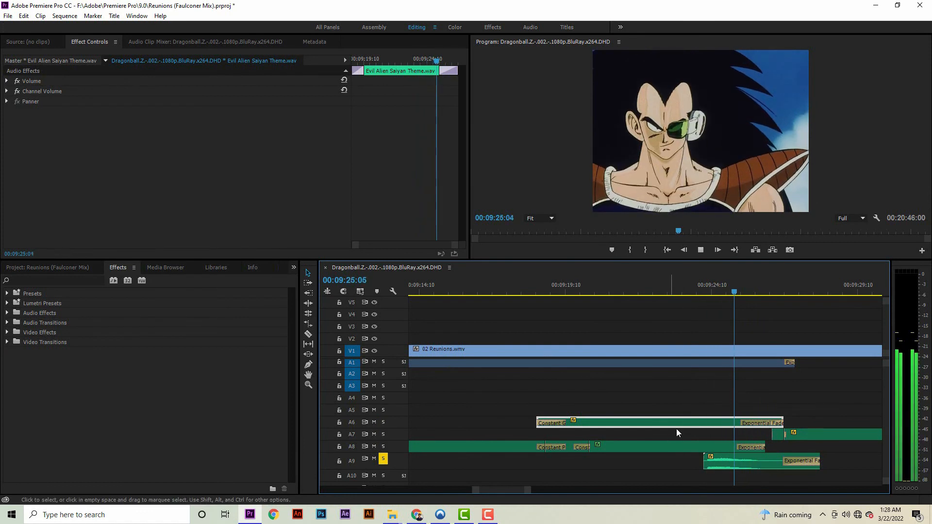
{"action": "key", "text": "space"}
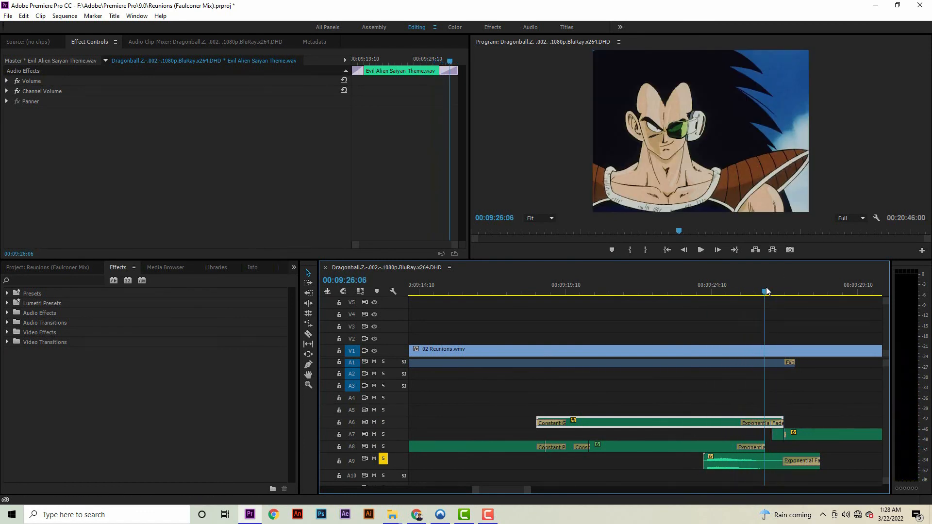
{"action": "left_click", "coordinate": [383, 459]}
- Place the playhead at 00:10:19:23, enlarge the Audio 8 track, and examine its clips and crossfades around 00:10:24
{"action": "scroll", "coordinate": [581, 394], "scroll_direction": "down", "scroll_amount": 6}
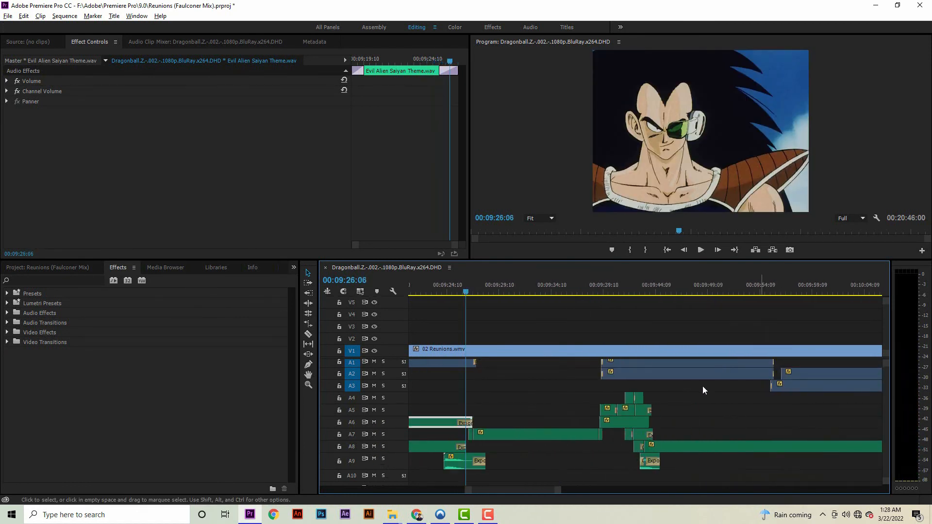
{"action": "left_click", "coordinate": [665, 297]}
{"action": "left_click", "coordinate": [663, 291]}
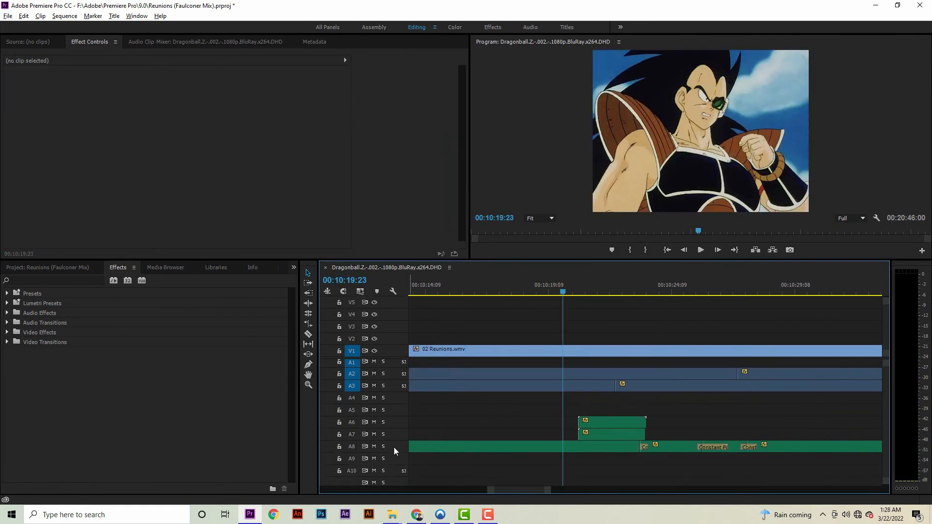
{"action": "scroll", "coordinate": [396, 448], "scroll_direction": "up", "scroll_amount": 5}
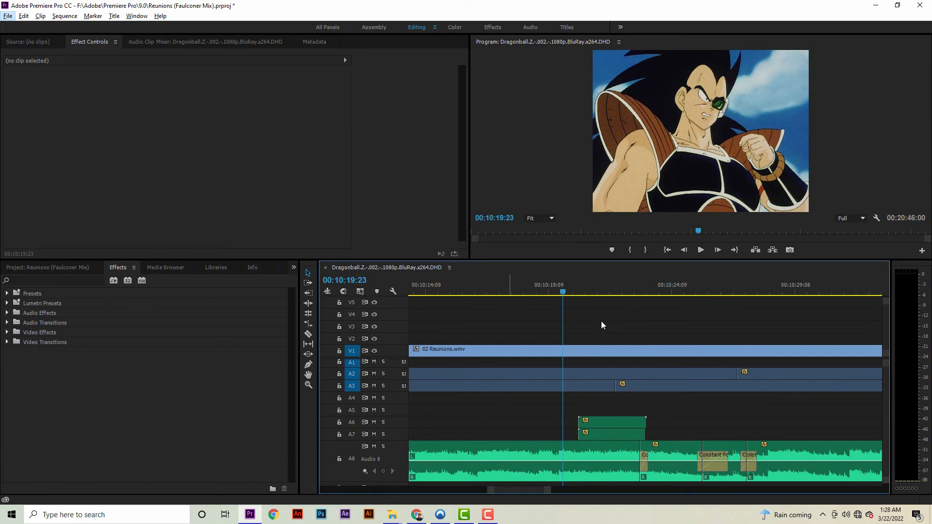
{"action": "scroll", "coordinate": [884, 399], "scroll_direction": "down", "scroll_amount": 1}
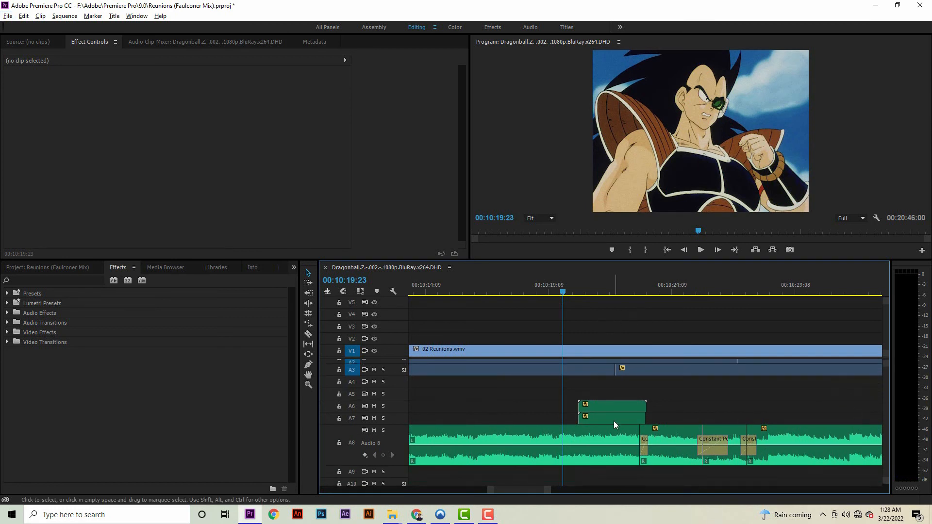
{"action": "scroll", "coordinate": [582, 418], "scroll_direction": "down", "scroll_amount": 2}
{"action": "scroll", "coordinate": [624, 417], "scroll_direction": "down", "scroll_amount": 5}
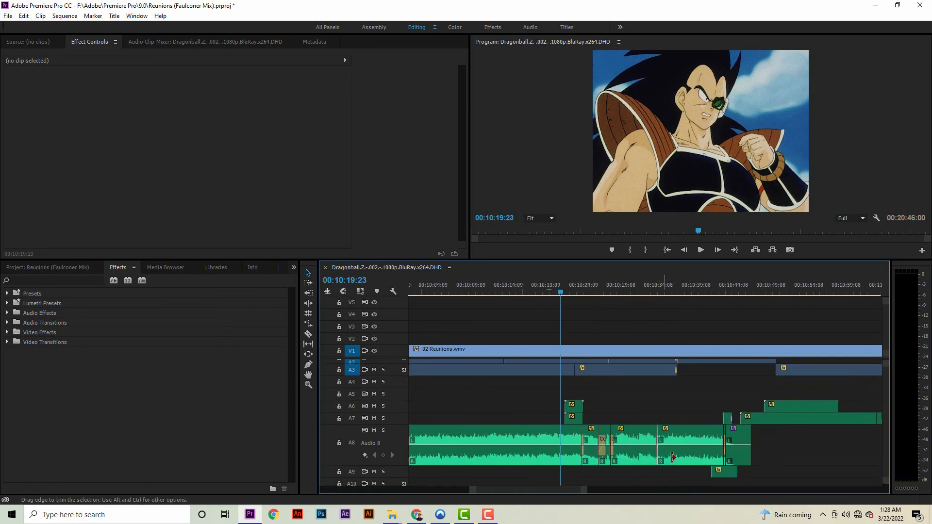
{"action": "scroll", "coordinate": [584, 427], "scroll_direction": "up", "scroll_amount": 6}
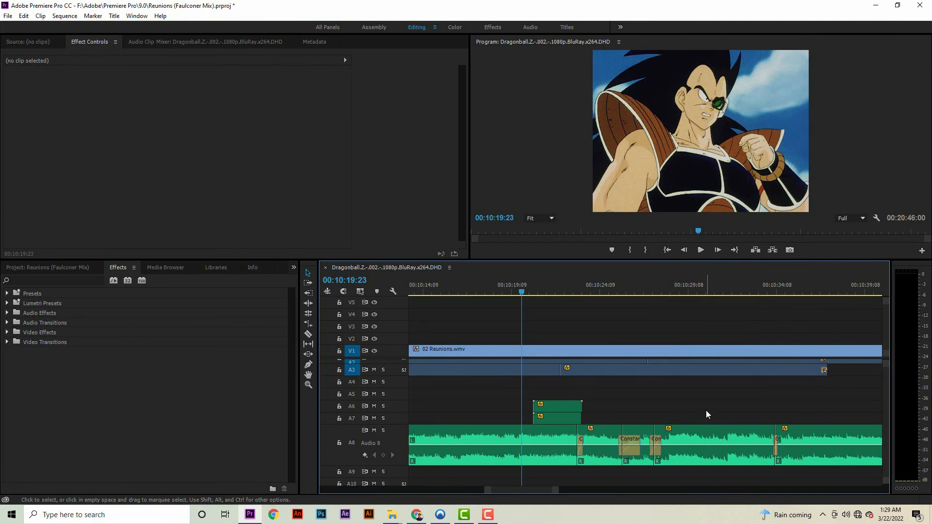
{"action": "key", "text": "equal"}
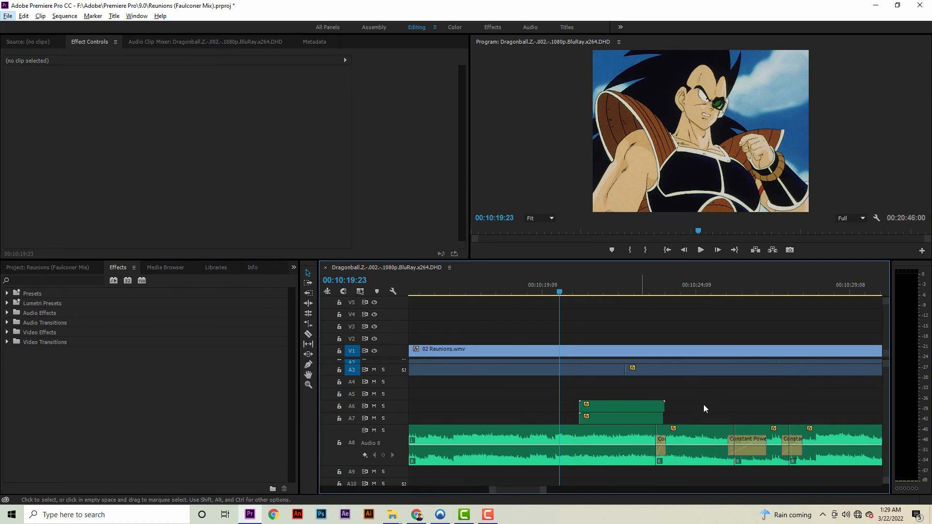
- Enlarge Audio 6 and Audio 7, play them soloed with Audio 8 from 00:10:19:23, and return the playhead to 00:10:20:10
{"action": "double_click", "coordinate": [389, 421]}
{"action": "double_click", "coordinate": [394, 409]}
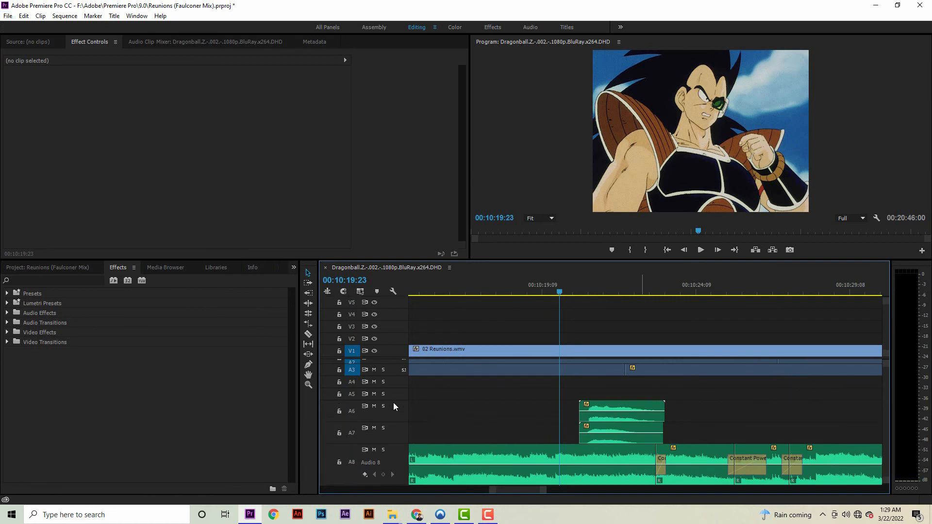
{"action": "scroll", "coordinate": [394, 424], "scroll_direction": "up", "scroll_amount": 1}
{"action": "scroll", "coordinate": [596, 445], "scroll_direction": "up", "scroll_amount": 1}
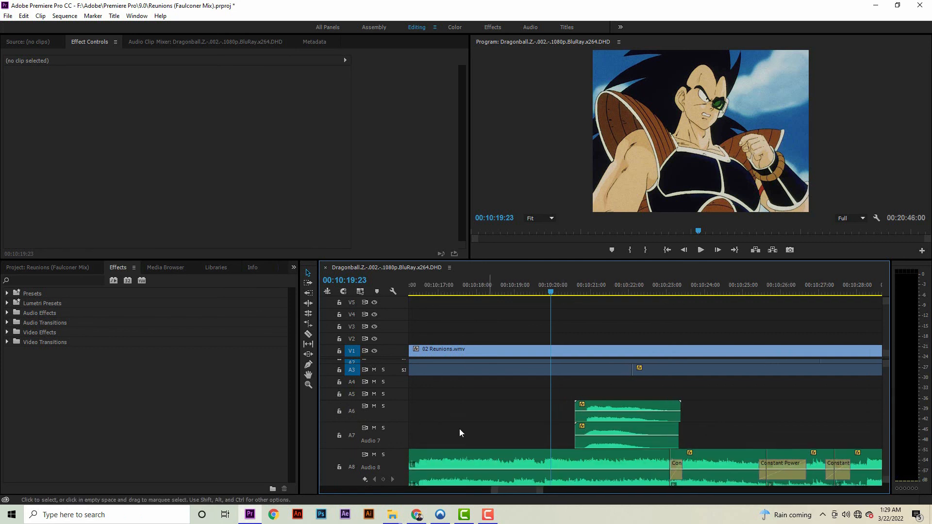
{"action": "left_click", "coordinate": [383, 455]}
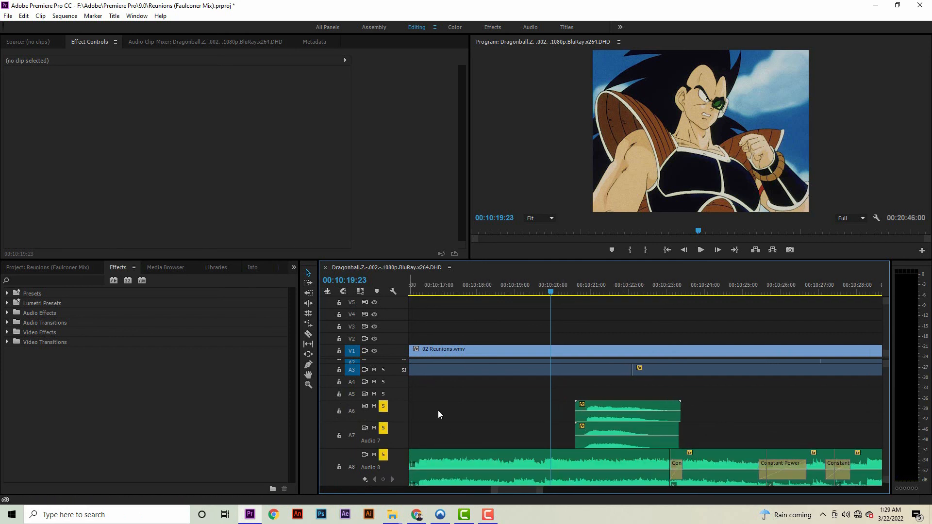
{"action": "key", "text": "space"}
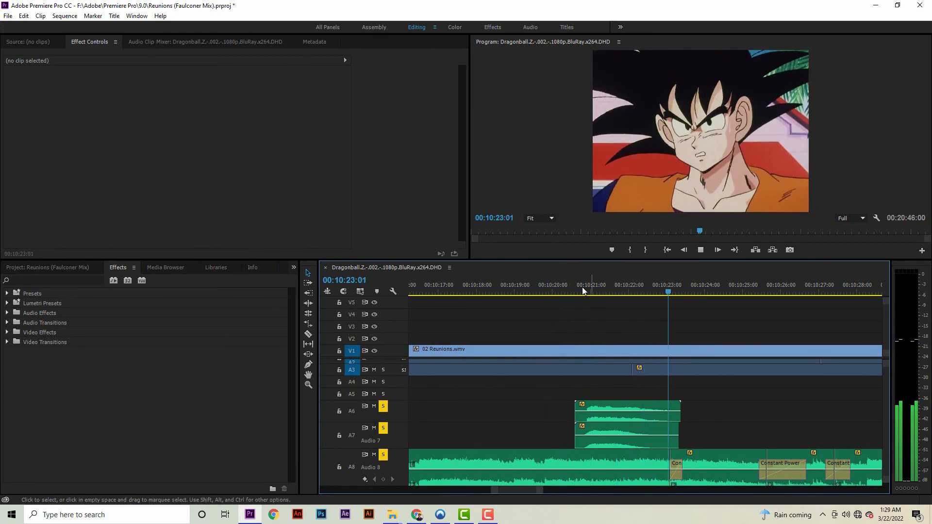
{"action": "left_click", "coordinate": [568, 285]}
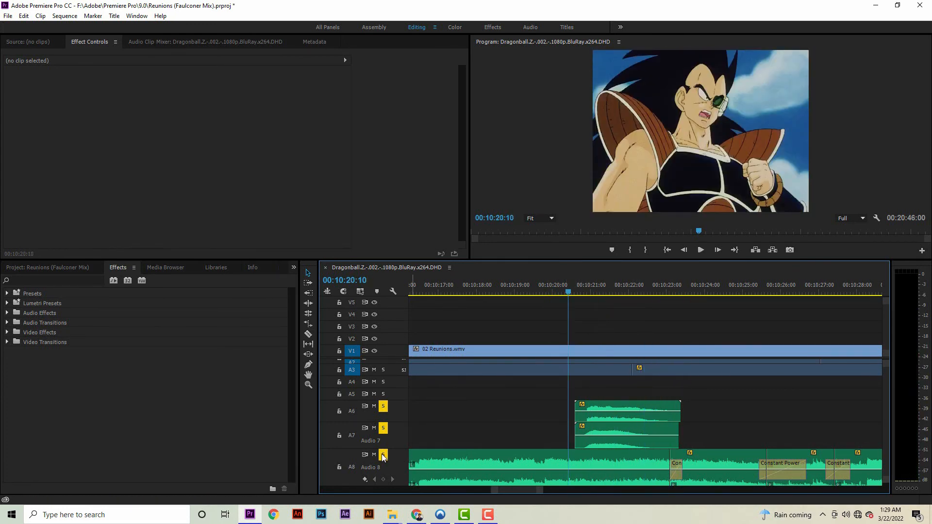
- Turn off the Audio 8 solo and open the Roshi Cue - Waterphone.wav and Roshi Cue - Hen-Ya.wav clips for source viewing
{"action": "double_click", "coordinate": [591, 432]}
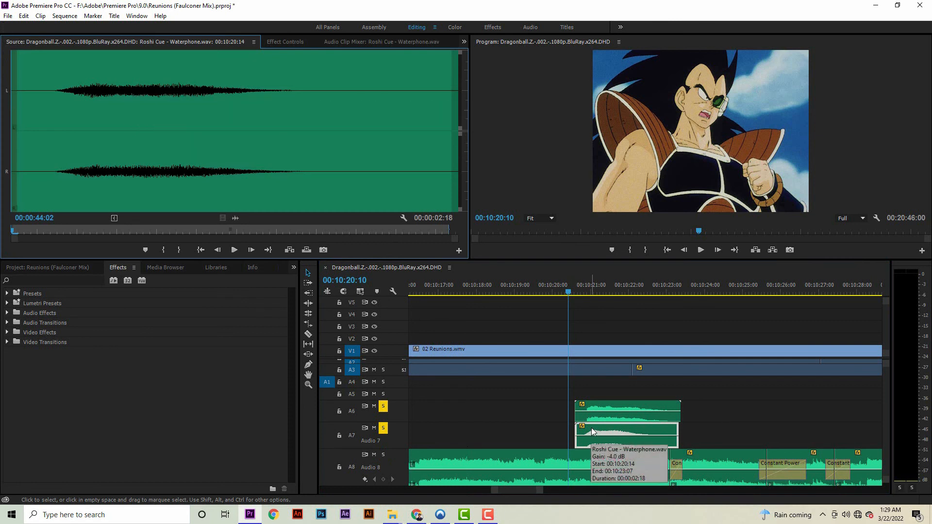
{"action": "double_click", "coordinate": [591, 423]}
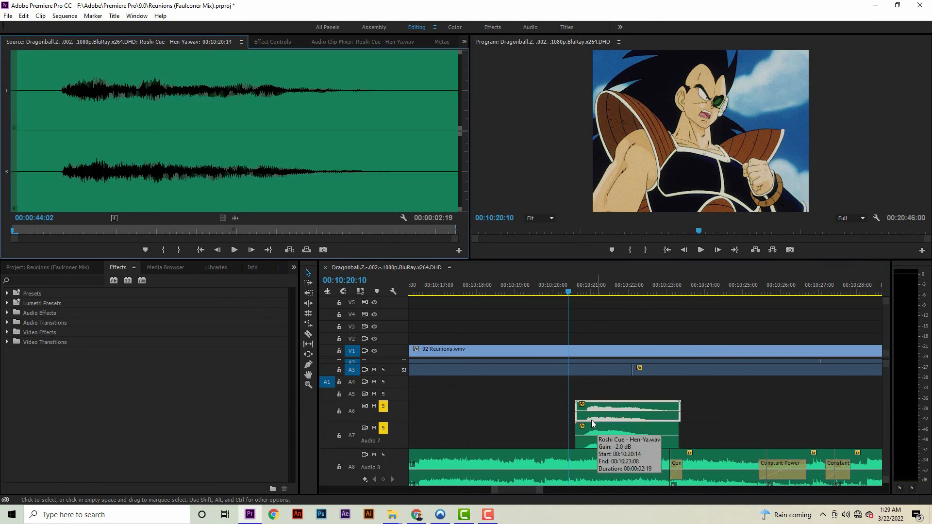
{"action": "left_click", "coordinate": [528, 432]}
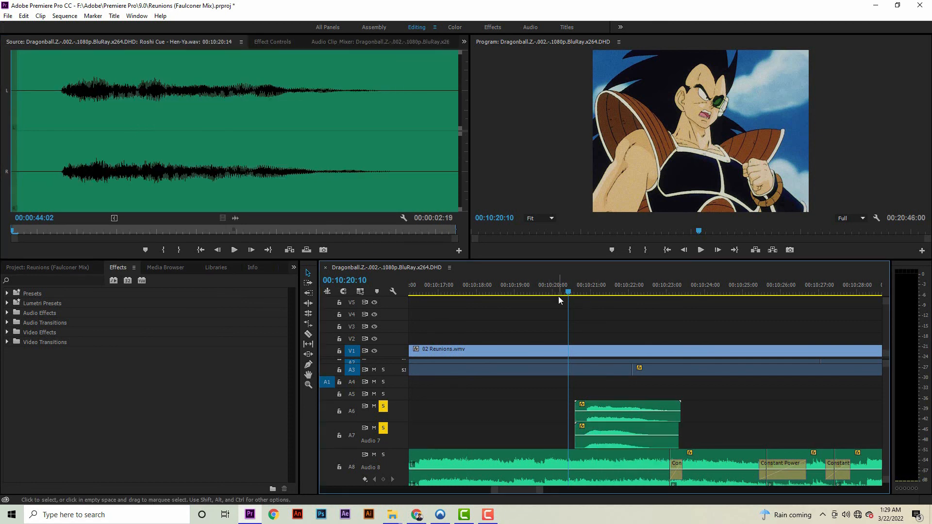
- Play the Waterphone and Hen-Ya clips soloed together and individually, then stop at 00:10:20:06 with both solos off
{"action": "key", "text": "space"}
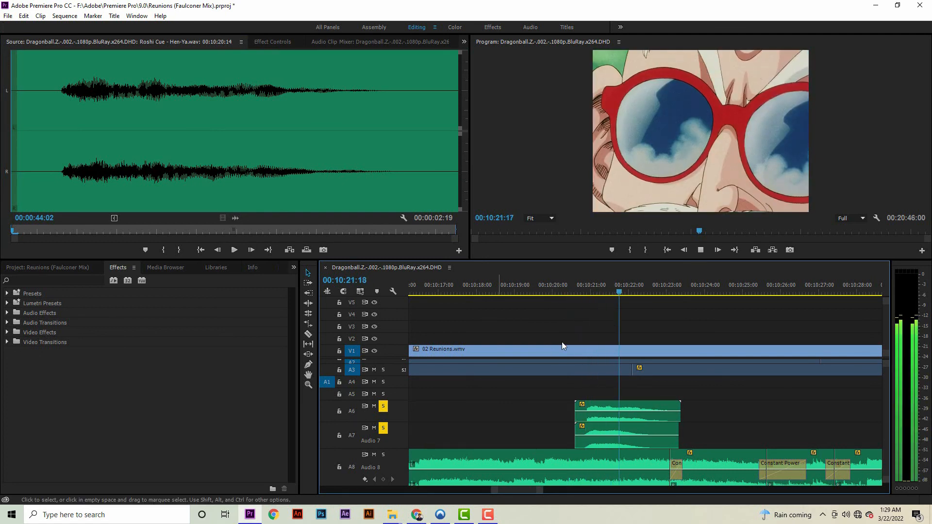
{"action": "left_click", "coordinate": [383, 406]}
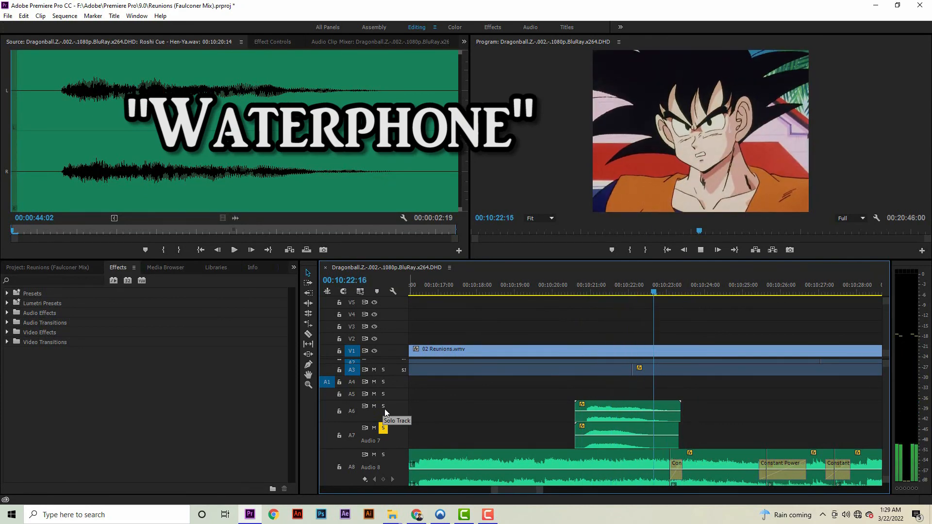
{"action": "left_click", "coordinate": [383, 406]}
{"action": "left_click", "coordinate": [572, 290]}
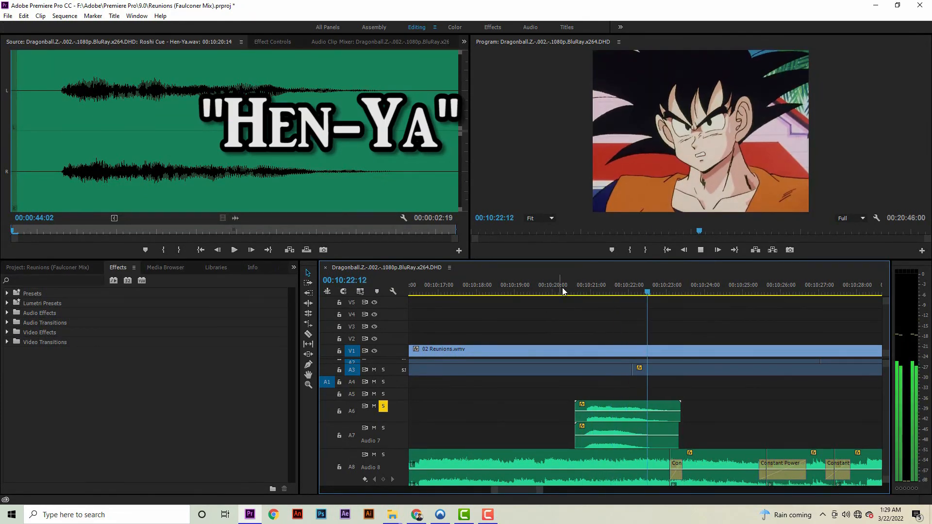
{"action": "left_click", "coordinate": [562, 291]}
{"action": "left_click", "coordinate": [383, 406]}
- Reduce the Audio 6 and Audio 7 heights, show Audio 8's track volume keyframes, and select the keyframe starting the dip near 00:10:21:00
{"action": "scroll", "coordinate": [401, 410], "scroll_direction": "down", "scroll_amount": 1}
{"action": "scroll", "coordinate": [398, 421], "scroll_direction": "down", "scroll_amount": 2}
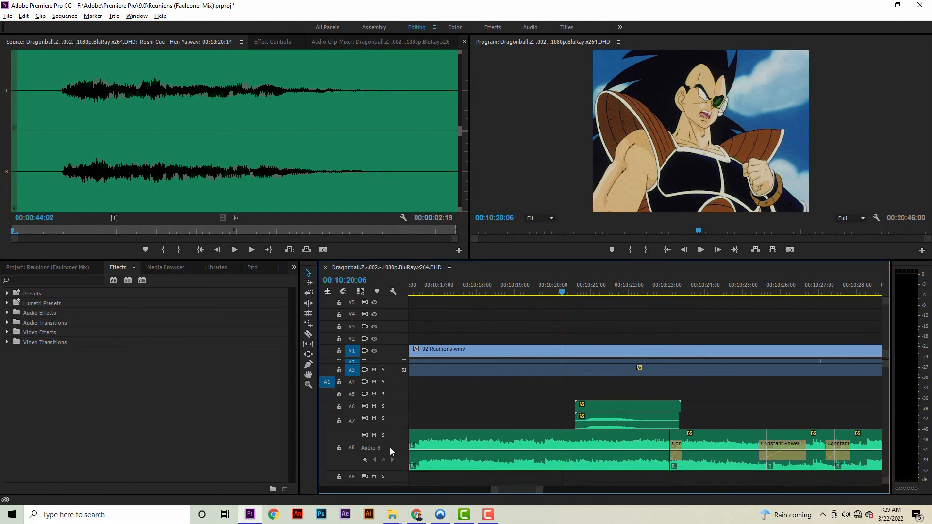
{"action": "left_click", "coordinate": [364, 463]}
{"action": "mouse_move", "coordinate": [407, 480]}
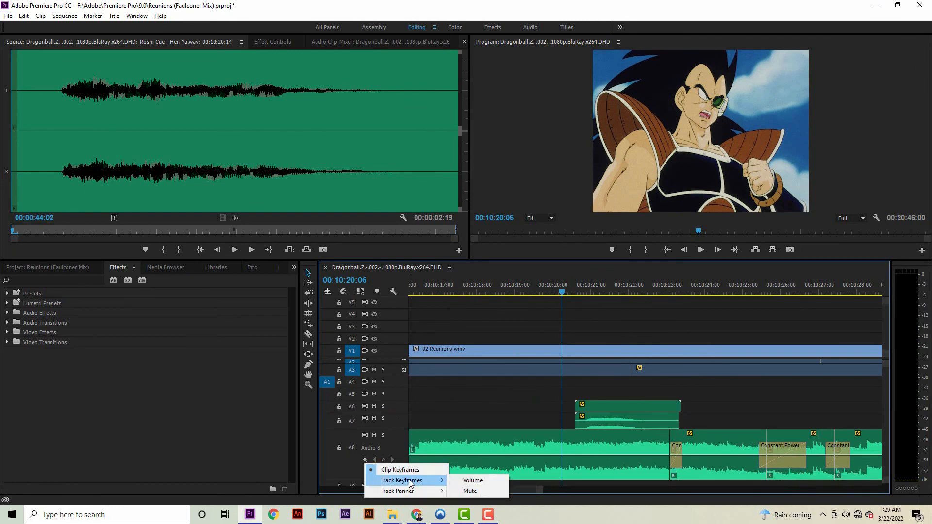
{"action": "left_click", "coordinate": [474, 481]}
{"action": "scroll", "coordinate": [596, 464], "scroll_direction": "up", "scroll_amount": 2}
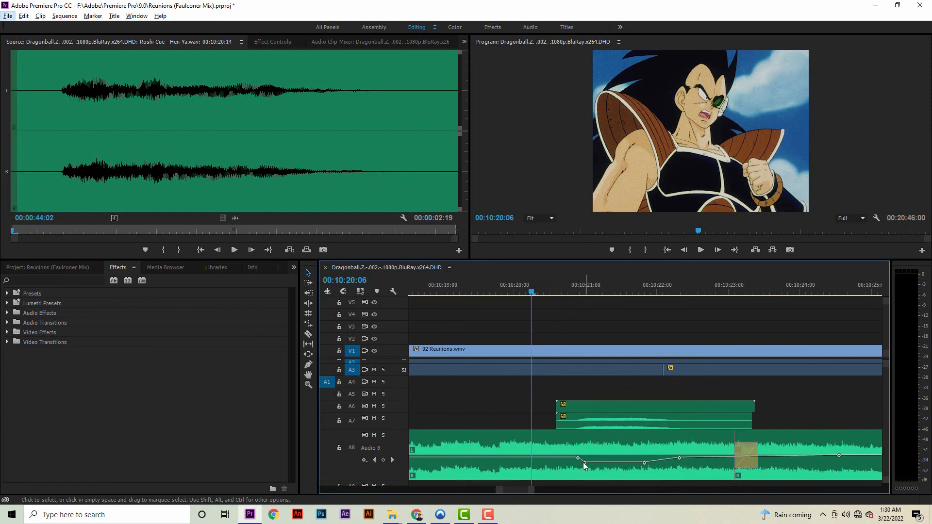
{"action": "left_click", "coordinate": [584, 462]}
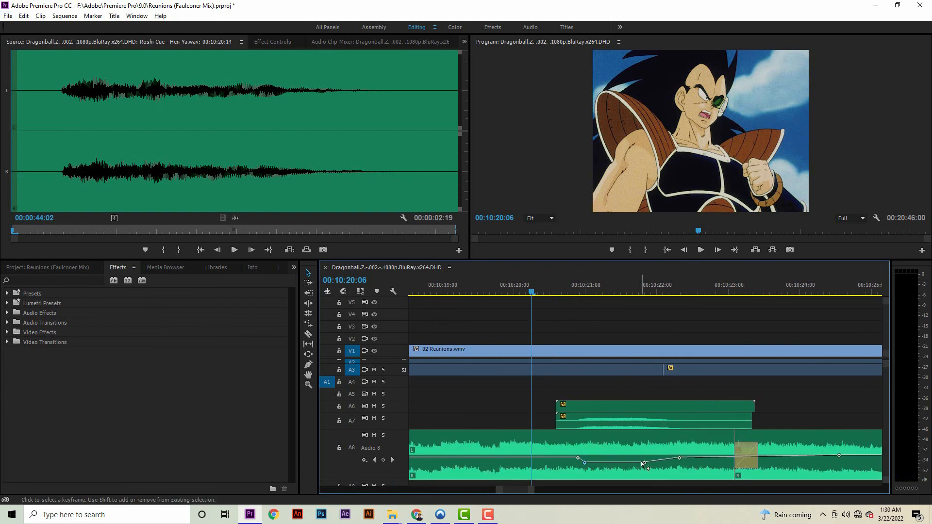
- Solo Audio 8 and play its volume dip from 00:10:20:06, stopping at 00:10:22:17
{"action": "left_click", "coordinate": [383, 435]}
{"action": "key", "text": "space"}
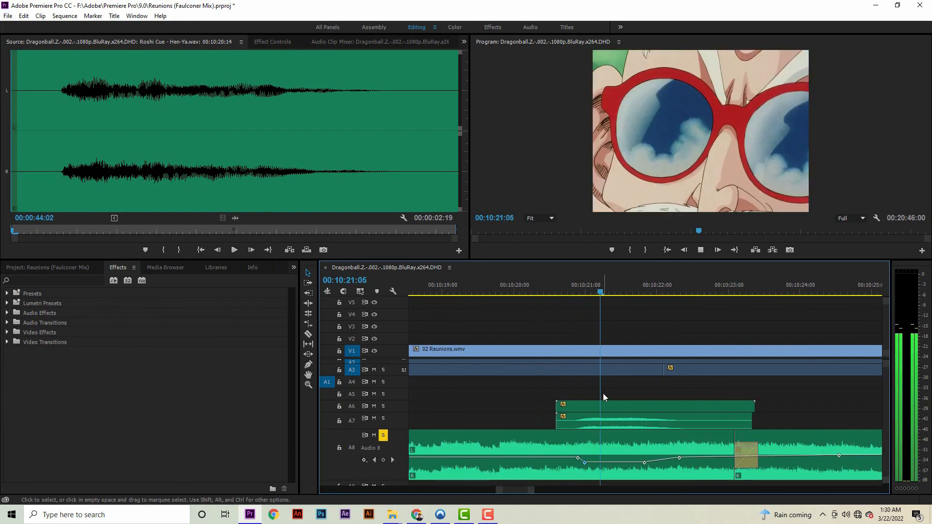
{"action": "key", "text": "space"}
{"action": "left_click_drag", "start_coordinate": [499, 490], "coordinate": [496, 490]}
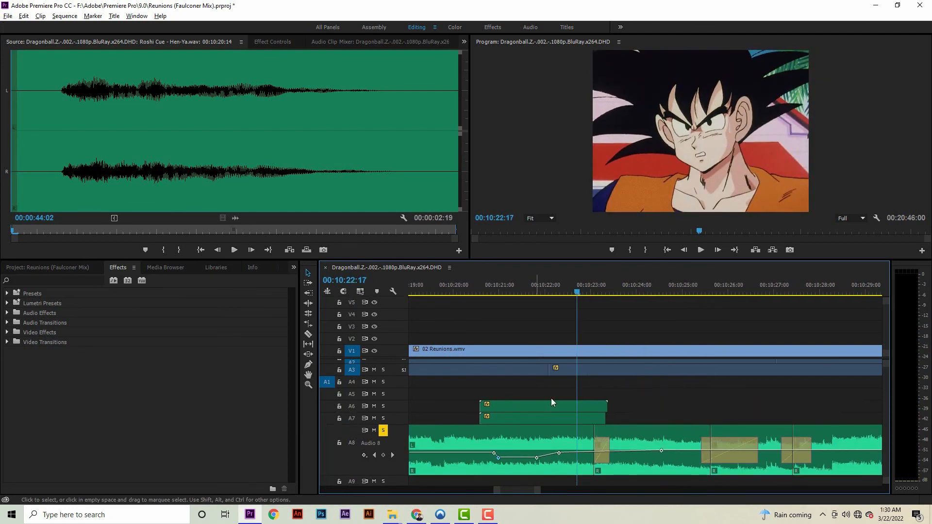
- Place the playhead at 00:10:42:15 and enlarge Audio 8 to inspect its volume keyframes beside the Audio 9 clip
{"action": "key", "text": "minus"}
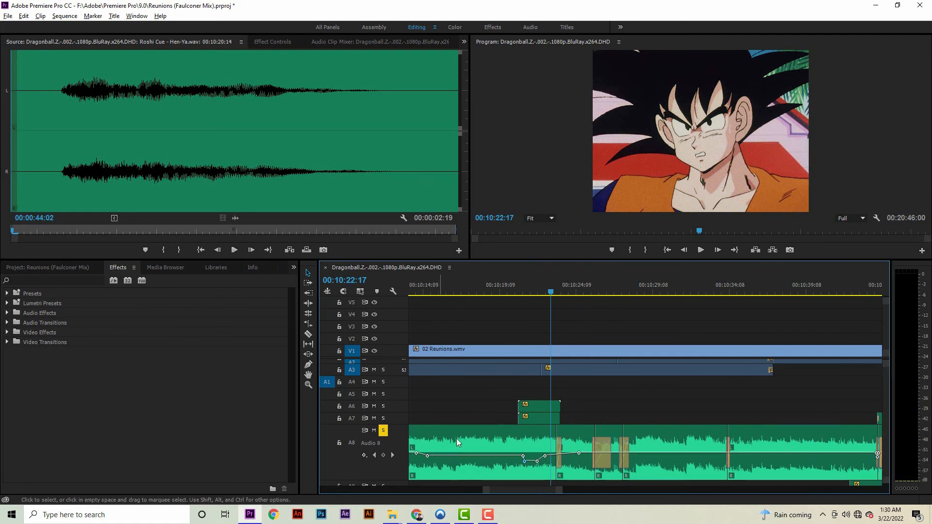
{"action": "key", "text": "minus"}
{"action": "key", "text": "minus"}
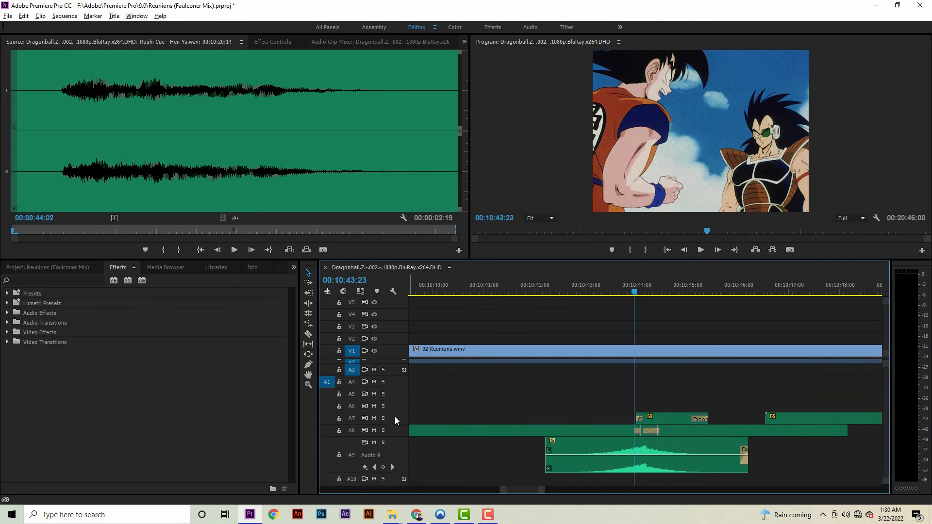
{"action": "scroll", "coordinate": [394, 418], "scroll_direction": "up", "scroll_amount": 1}
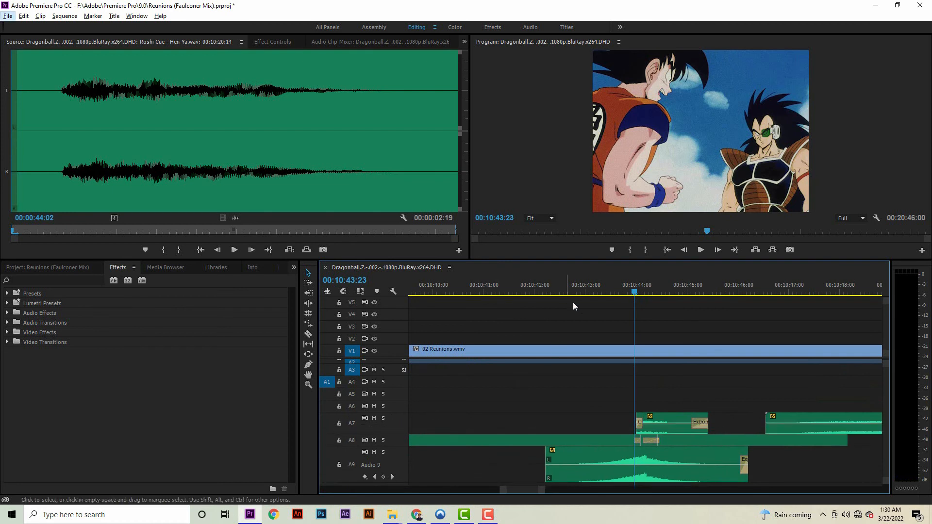
{"action": "left_click", "coordinate": [567, 286]}
{"action": "scroll", "coordinate": [397, 430], "scroll_direction": "down", "scroll_amount": 1}
{"action": "scroll", "coordinate": [396, 430], "scroll_direction": "up", "scroll_amount": 2}
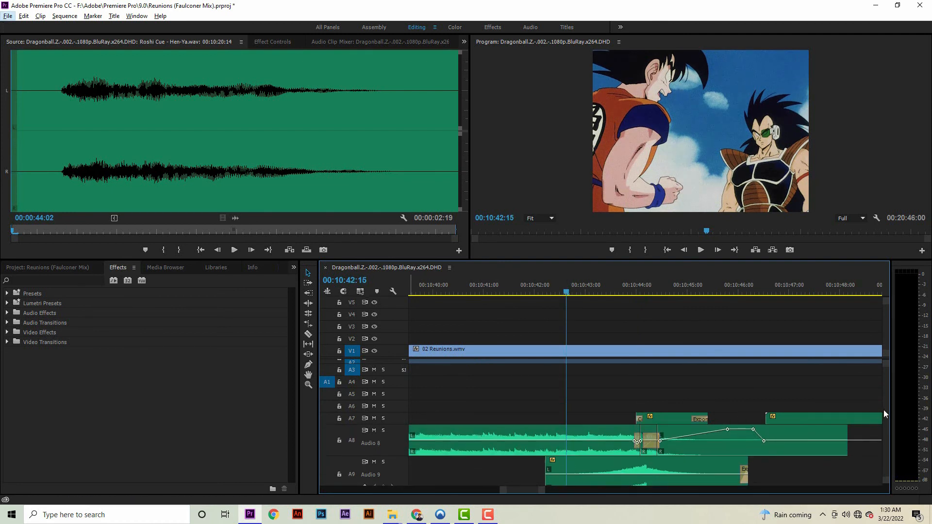
{"action": "scroll", "coordinate": [384, 425], "scroll_direction": "down", "scroll_amount": 1}
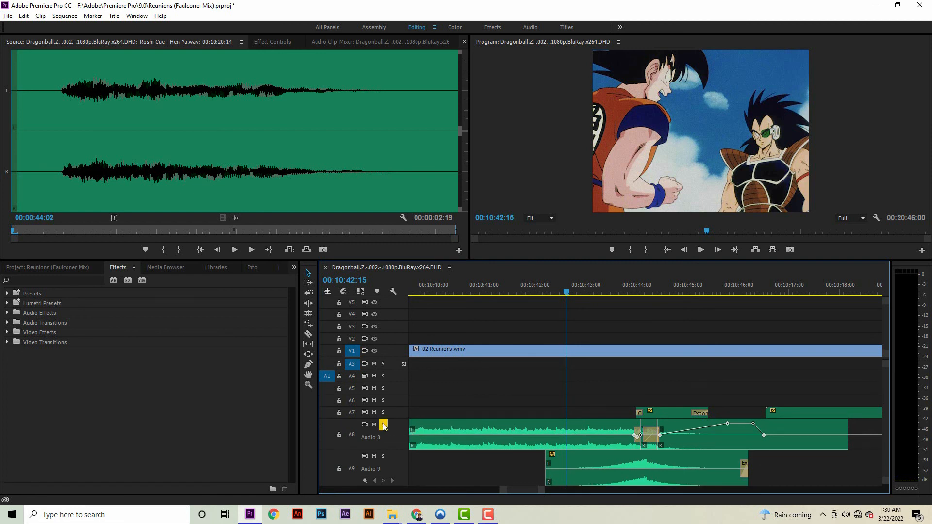
- Solo Audio 7, Audio 8 and Audio 9 and play their overlapping clips from about 00:10:42
{"action": "left_click", "coordinate": [384, 424]}
{"action": "key", "text": "space"}
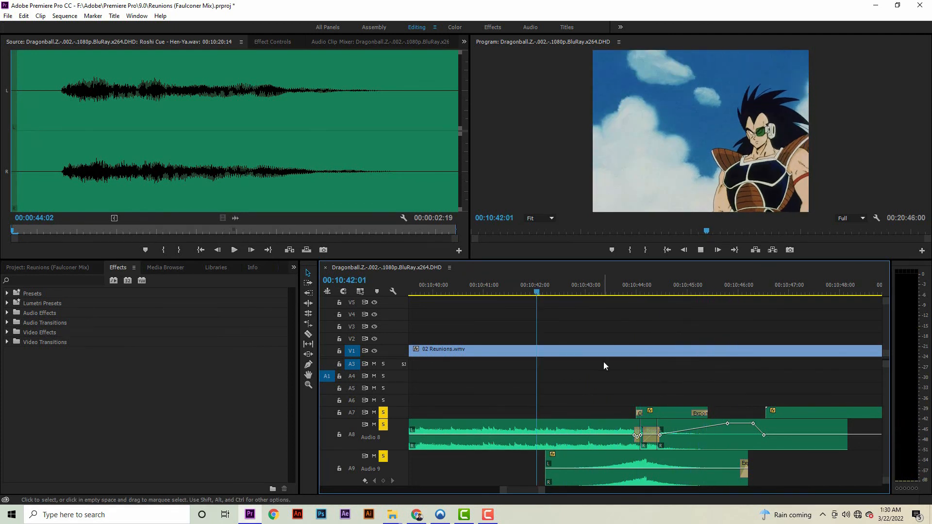
{"action": "key", "text": "space"}
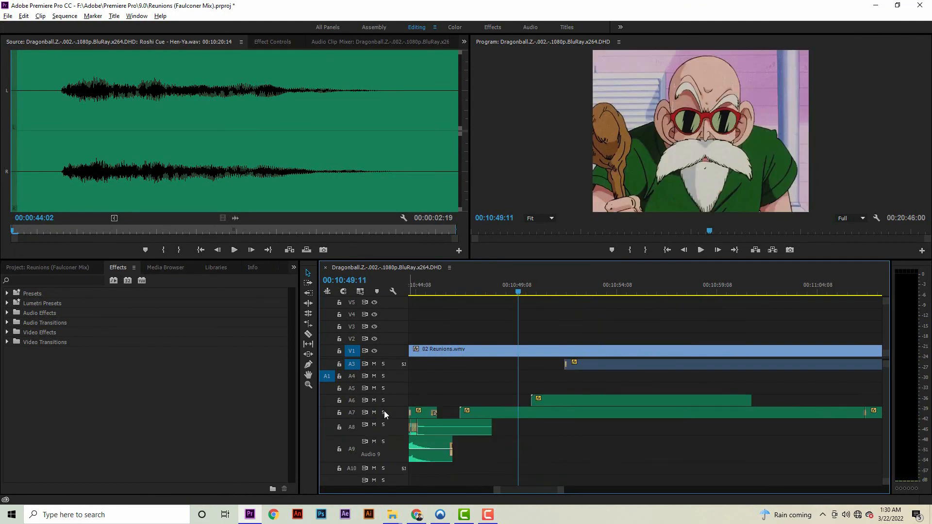
- Enlarge the Audio 6 and Audio 7 tracks, solo Audio 6 and play it from 00:10:49:11 to about 00:10:55
{"action": "left_click_drag", "start_coordinate": [383, 410], "coordinate": [383, 421]}
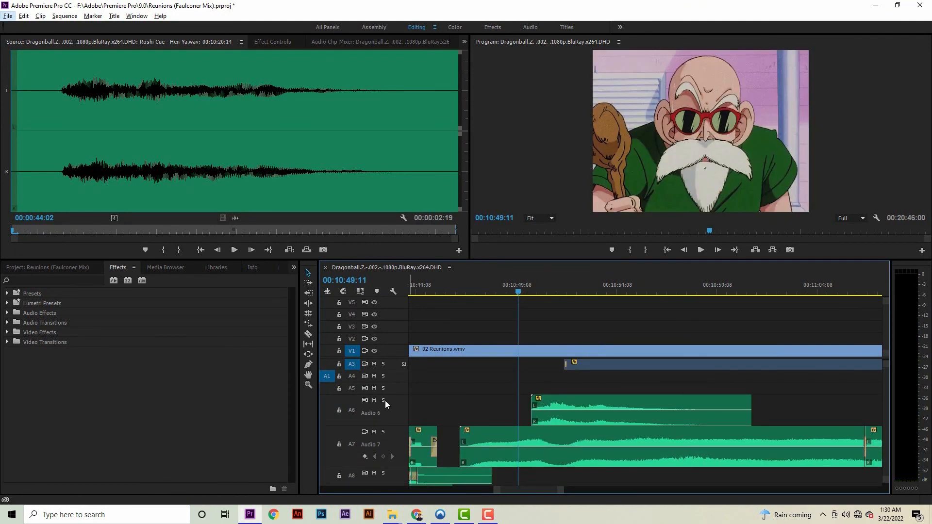
{"action": "left_click", "coordinate": [383, 400]}
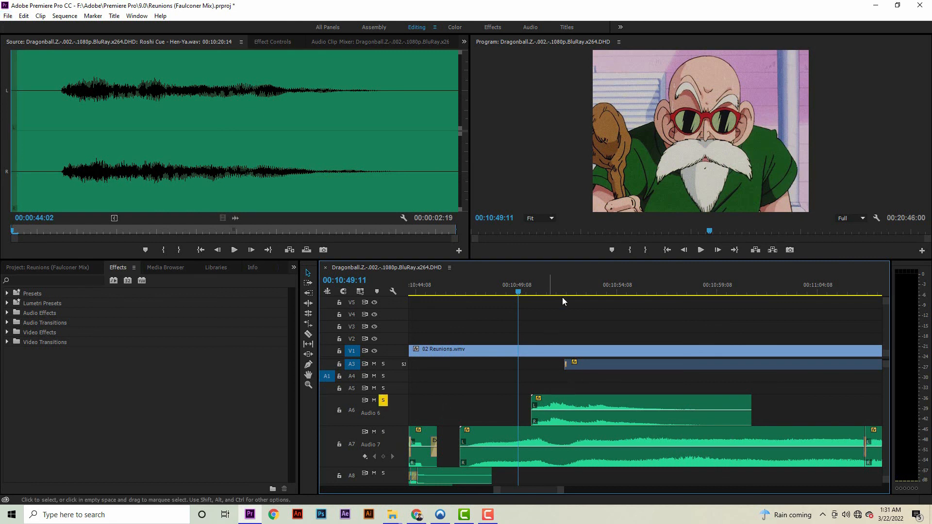
{"action": "left_click", "coordinate": [701, 251]}
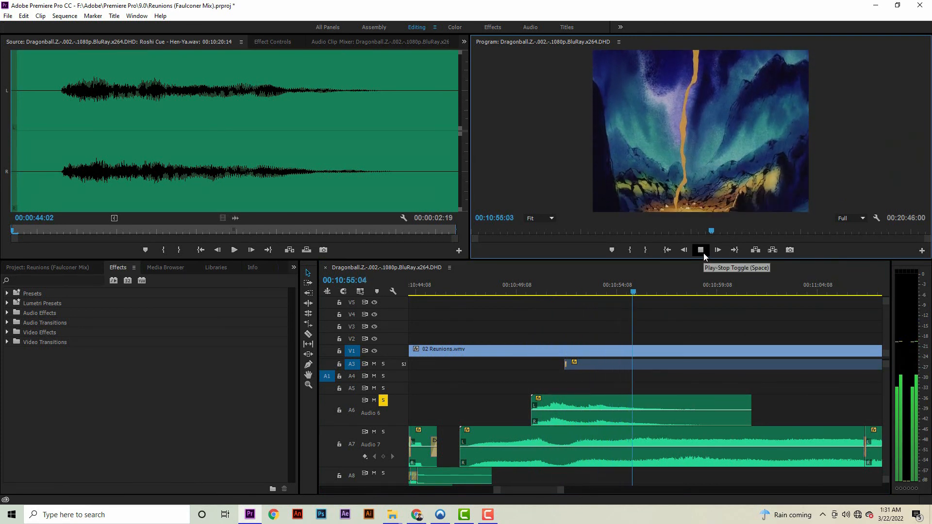
{"action": "left_click", "coordinate": [701, 250]}
- Solo Audio 7 alongside Audio 6 and play the two layered clips from 00:10:49:06
{"action": "scroll", "coordinate": [394, 411], "scroll_direction": "down", "scroll_amount": 3}
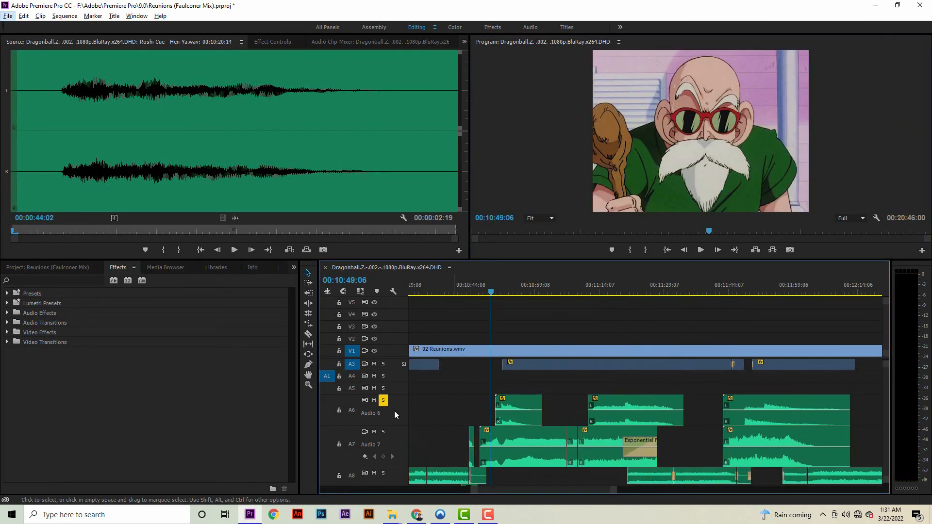
{"action": "left_click", "coordinate": [383, 432]}
{"action": "scroll", "coordinate": [521, 407], "scroll_direction": "up", "scroll_amount": 3}
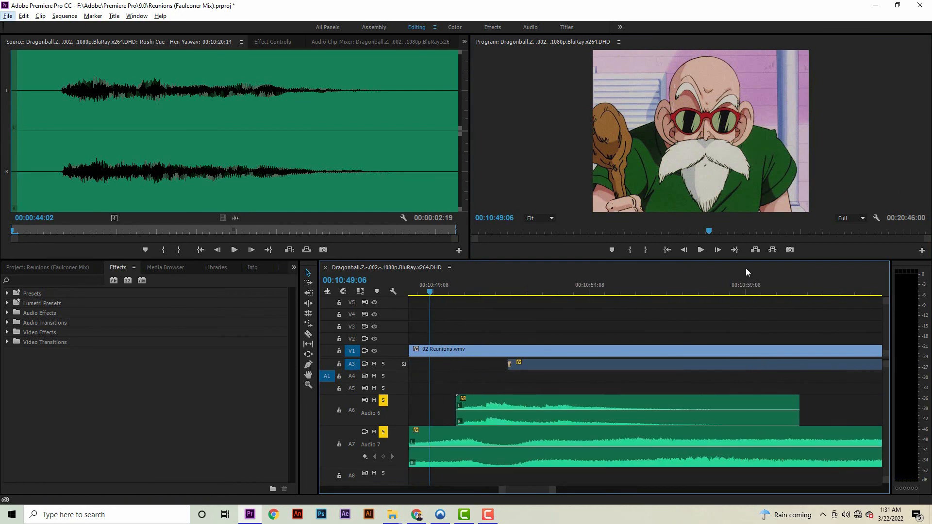
{"action": "scroll", "coordinate": [523, 437], "scroll_direction": "up", "scroll_amount": 2}
{"action": "left_click", "coordinate": [701, 250]}
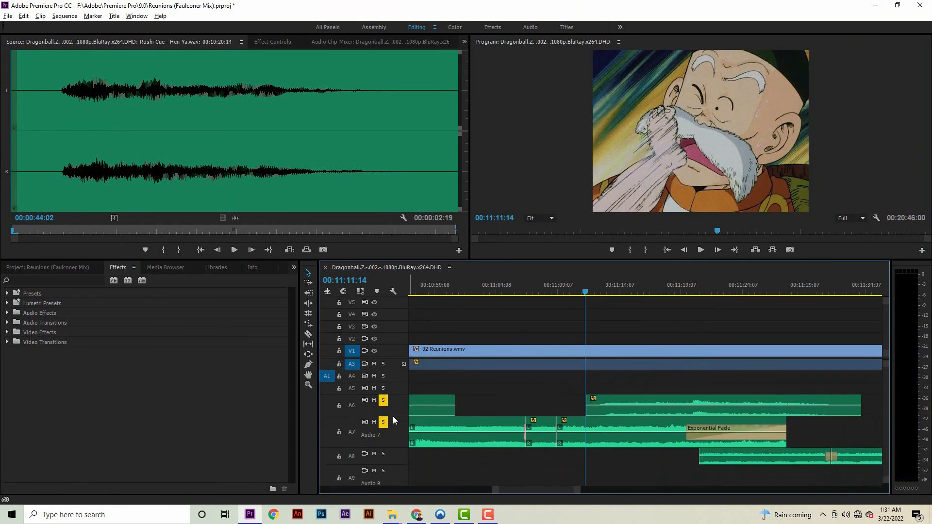
- Enlarge Audio 6 and Audio 7 around 00:11:11:14 and solo Audio 8 together with them
{"action": "scroll", "coordinate": [569, 311], "scroll_direction": "down", "scroll_amount": 3}
{"action": "scroll", "coordinate": [602, 415], "scroll_direction": "up", "scroll_amount": 4}
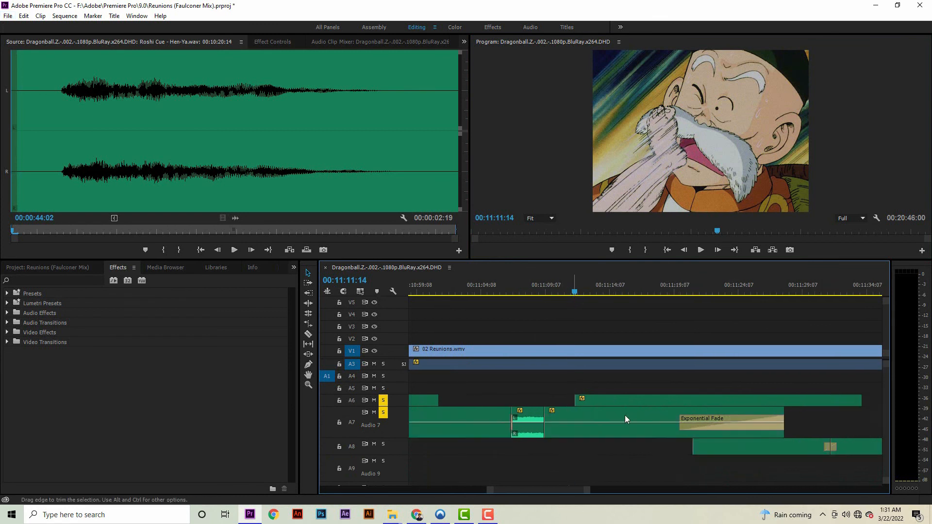
{"action": "double_click", "coordinate": [395, 404]}
{"action": "scroll", "coordinate": [631, 432], "scroll_direction": "down", "scroll_amount": 2}
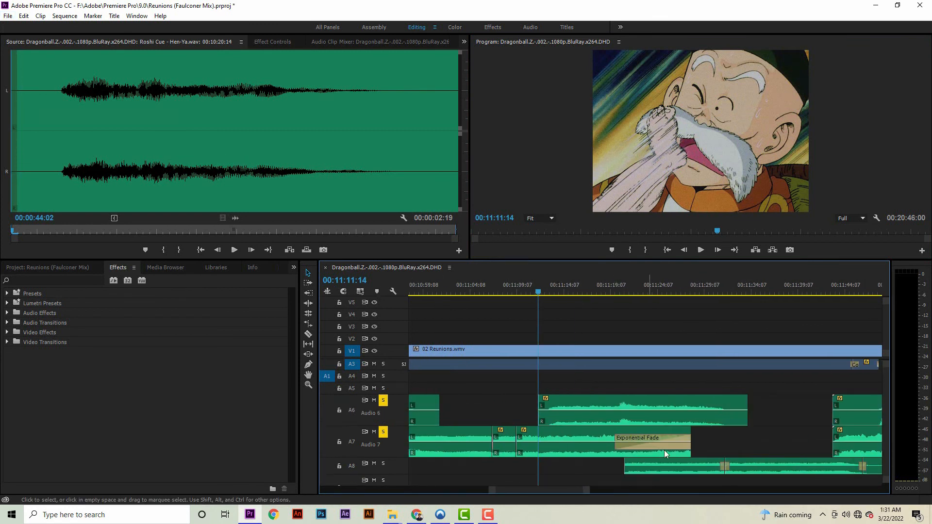
{"action": "scroll", "coordinate": [645, 448], "scroll_direction": "up", "scroll_amount": 1}
{"action": "left_click_drag", "start_coordinate": [392, 457], "coordinate": [392, 453]}
{"action": "left_click", "coordinate": [383, 459]}
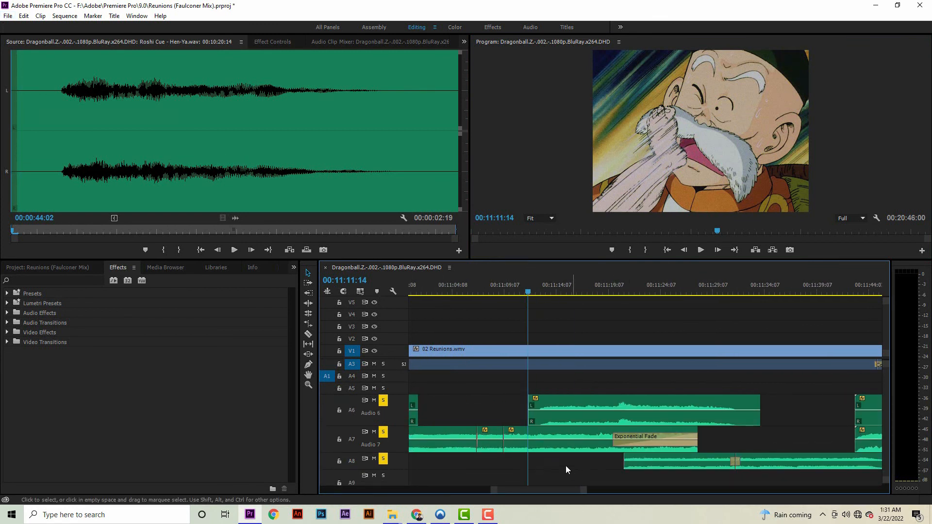
- Inspect the Audio 8 volume line and move the playhead to the start of its clip at 00:11:20:16
{"action": "left_click", "coordinate": [594, 461]}
{"action": "left_click", "coordinate": [826, 444]}
{"action": "left_click", "coordinate": [762, 441]}
{"action": "left_click", "coordinate": [780, 427]}
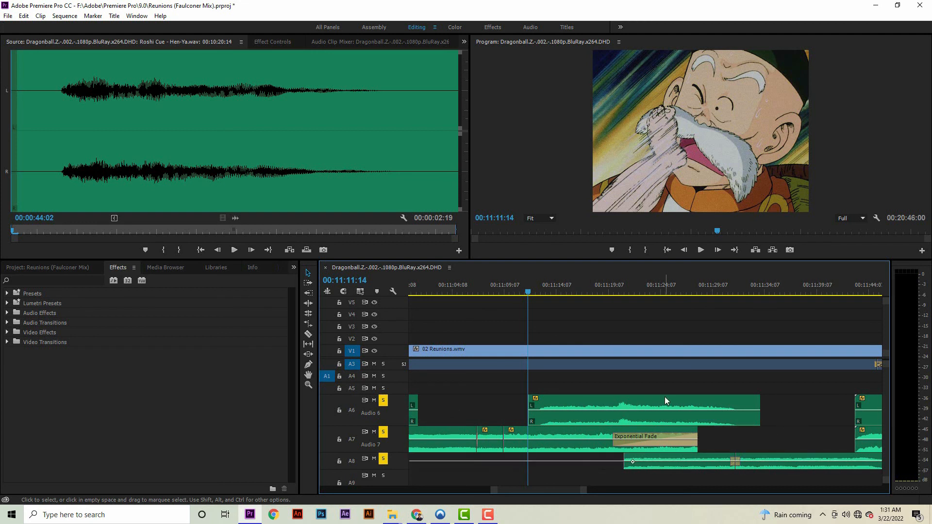
{"action": "key", "text": "Down"}
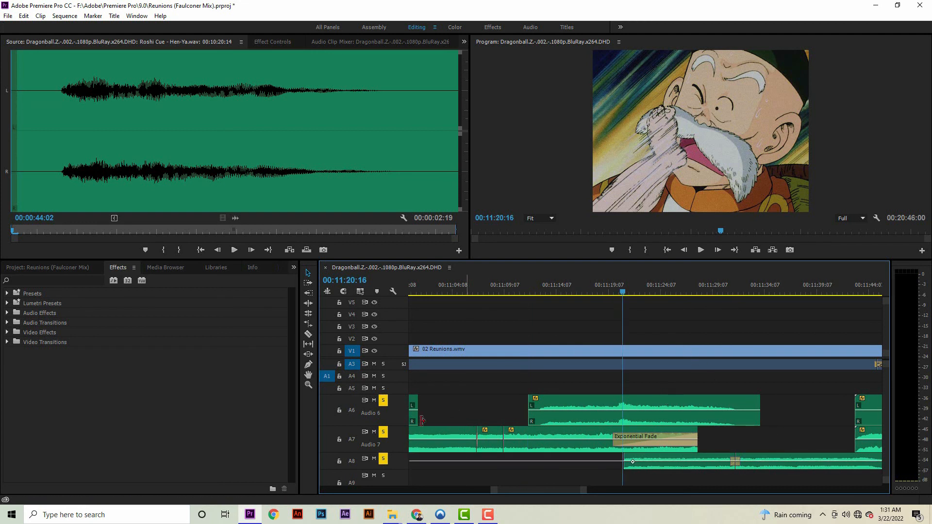
- Play Audio 8 soloed on its own, and play it together with Audio 7 across the Exponential Fade
{"action": "left_click", "coordinate": [386, 400]}
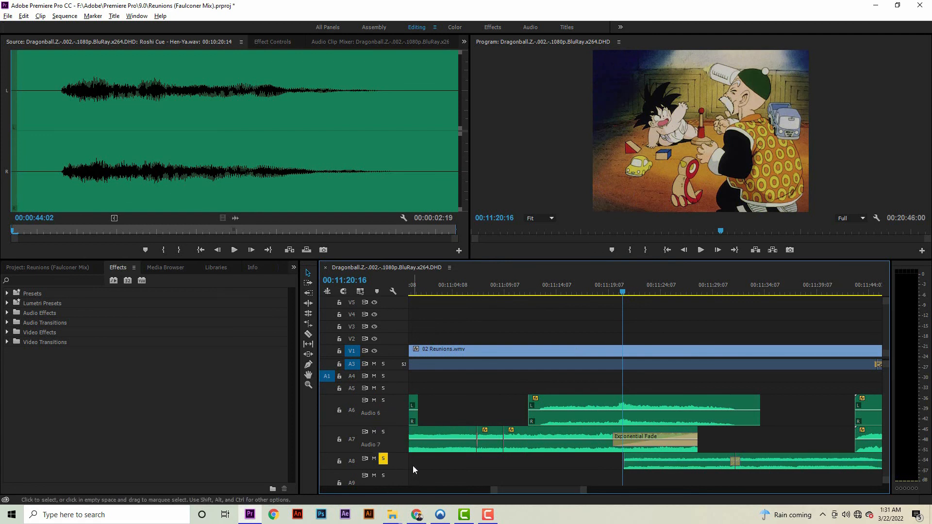
{"action": "scroll", "coordinate": [383, 464], "scroll_direction": "up", "scroll_amount": 1}
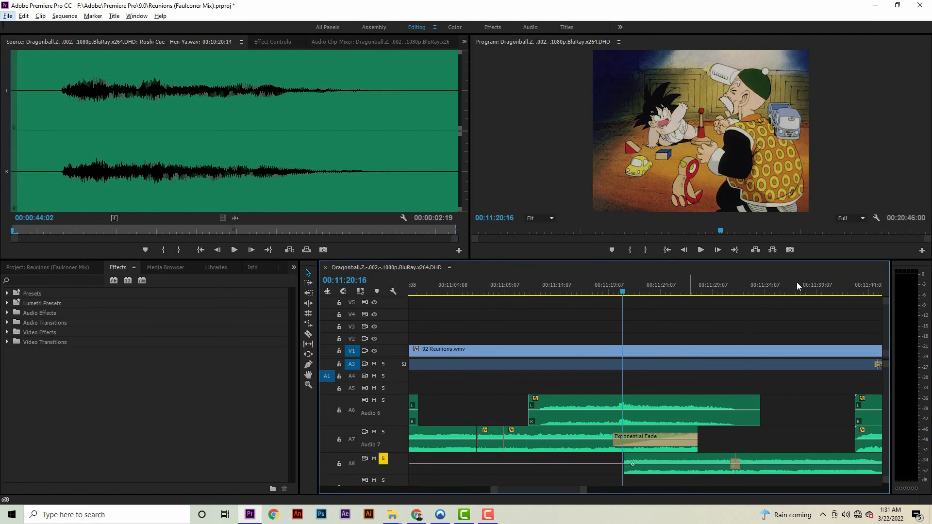
{"action": "left_click_drag", "start_coordinate": [789, 288], "coordinate": [678, 296]}
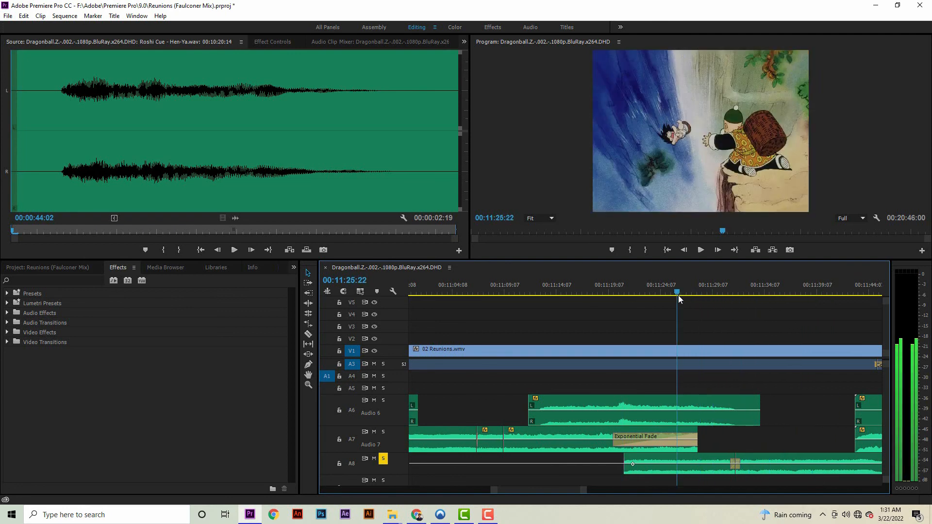
{"action": "left_click", "coordinate": [523, 279]}
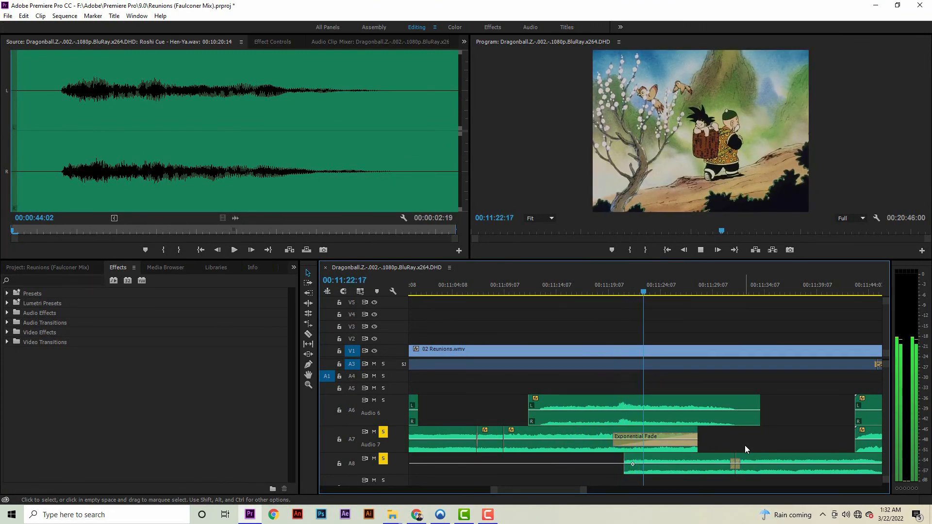
- Play Audio 6 soloed from 00:11:12:13, and play Audio 6, Audio 7 and Audio 8 together up to 00:11:29:15
{"action": "left_click", "coordinate": [538, 286]}
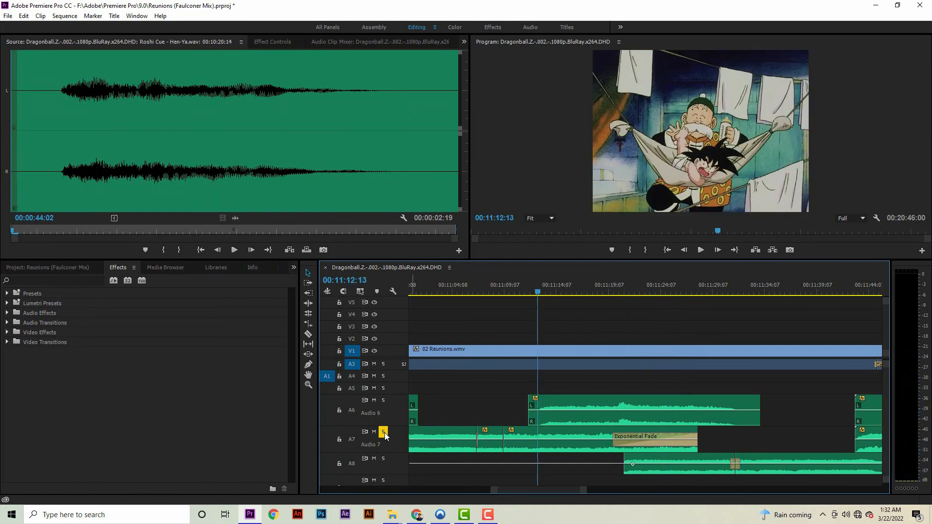
{"action": "scroll", "coordinate": [388, 412], "scroll_direction": "up", "scroll_amount": 1}
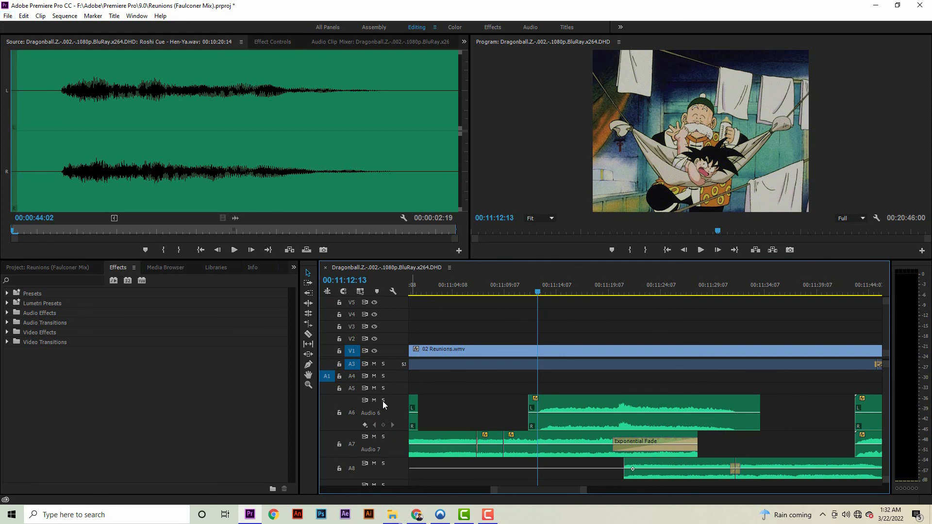
{"action": "key", "text": "space"}
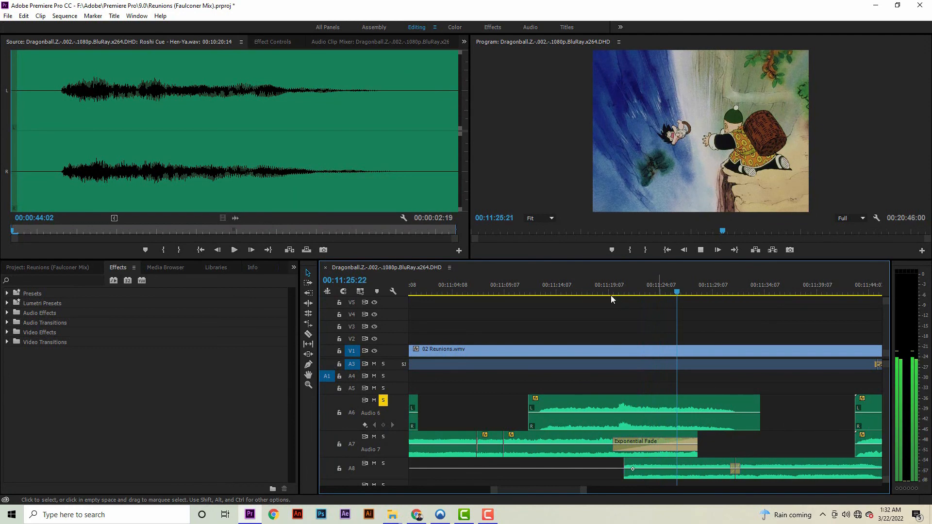
{"action": "left_click", "coordinate": [530, 290]}
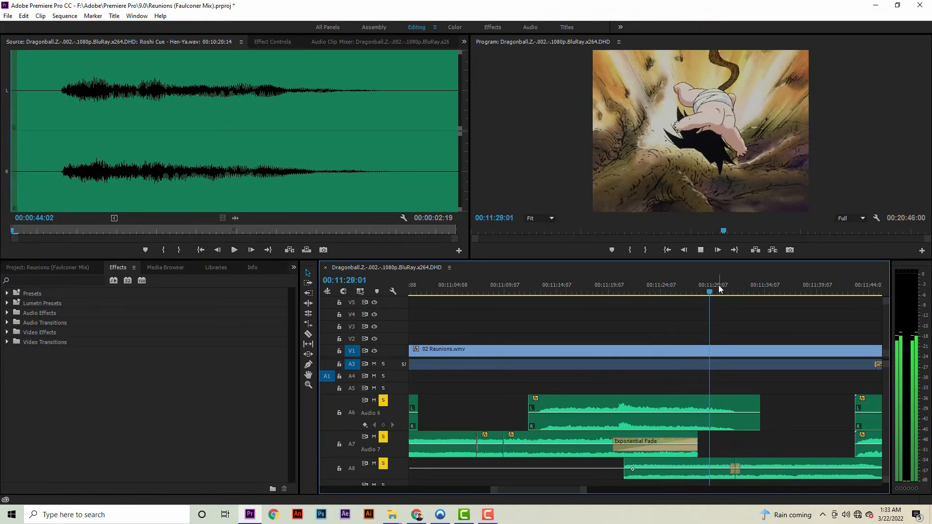
{"action": "key", "text": "space"}
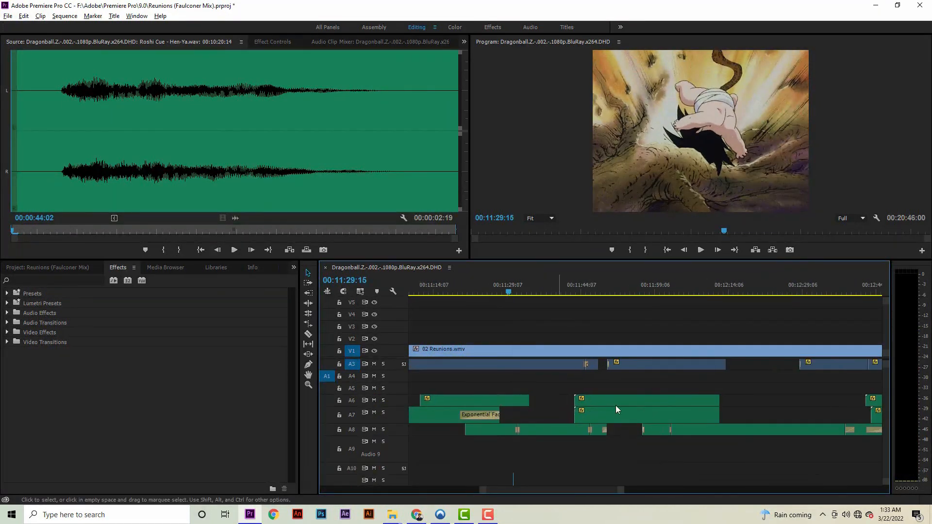
- Enlarge Audio 7 and Audio 8 and place the playhead at 00:11:42:21, just before the next Audio 7 clip
{"action": "scroll", "coordinate": [616, 405], "scroll_direction": "up", "scroll_amount": 3}
{"action": "left_click", "coordinate": [540, 293]}
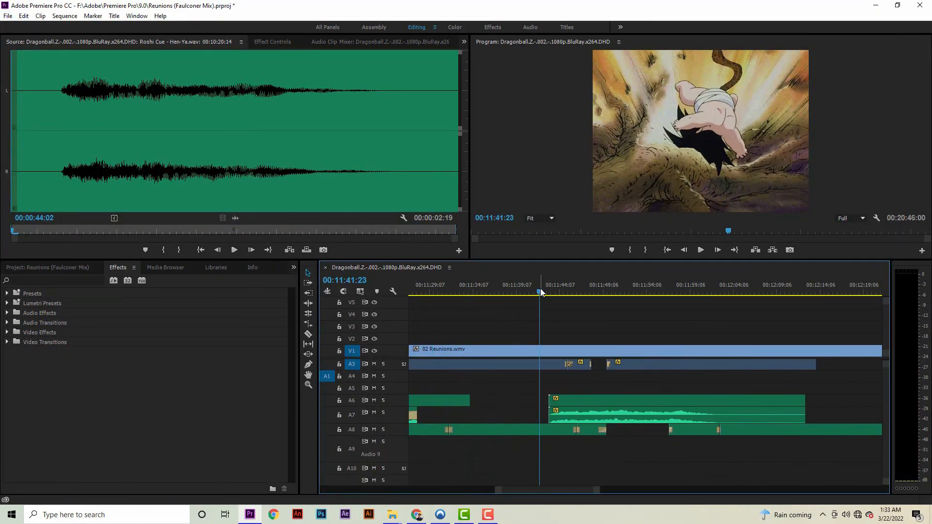
{"action": "scroll", "coordinate": [548, 391], "scroll_direction": "up", "scroll_amount": 2}
{"action": "scroll", "coordinate": [395, 420], "scroll_direction": "up", "scroll_amount": 1}
{"action": "scroll", "coordinate": [391, 436], "scroll_direction": "up", "scroll_amount": 1}
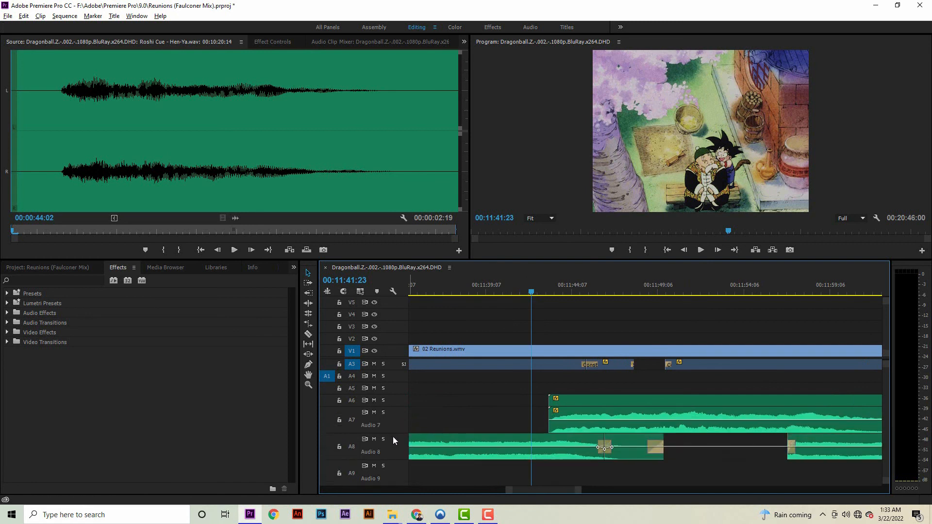
{"action": "scroll", "coordinate": [475, 421], "scroll_direction": "down", "scroll_amount": 1}
{"action": "left_click", "coordinate": [495, 291]}
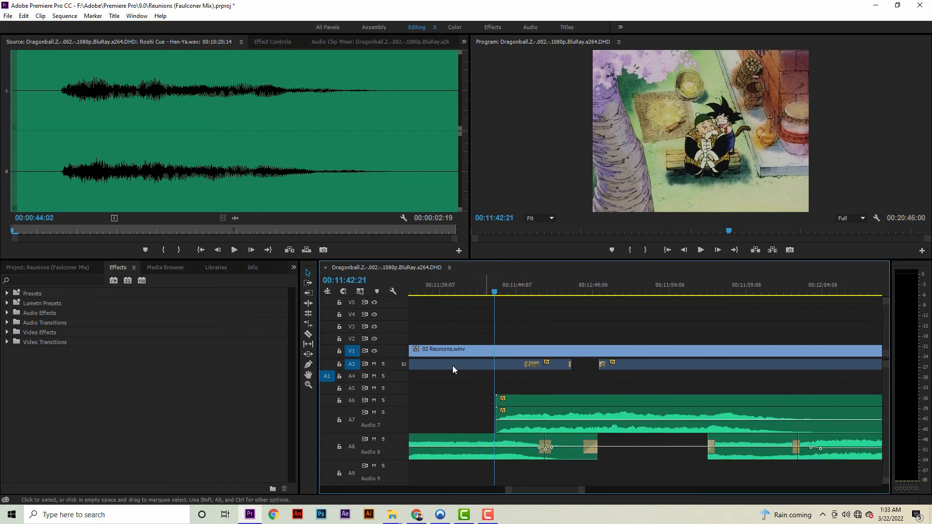
- Enlarge Audio 6, solo Audio 7 and Audio 8, and play them together from 00:11:42:08
{"action": "left_click", "coordinate": [384, 412]}
{"action": "scroll", "coordinate": [392, 401], "scroll_direction": "up", "scroll_amount": 1}
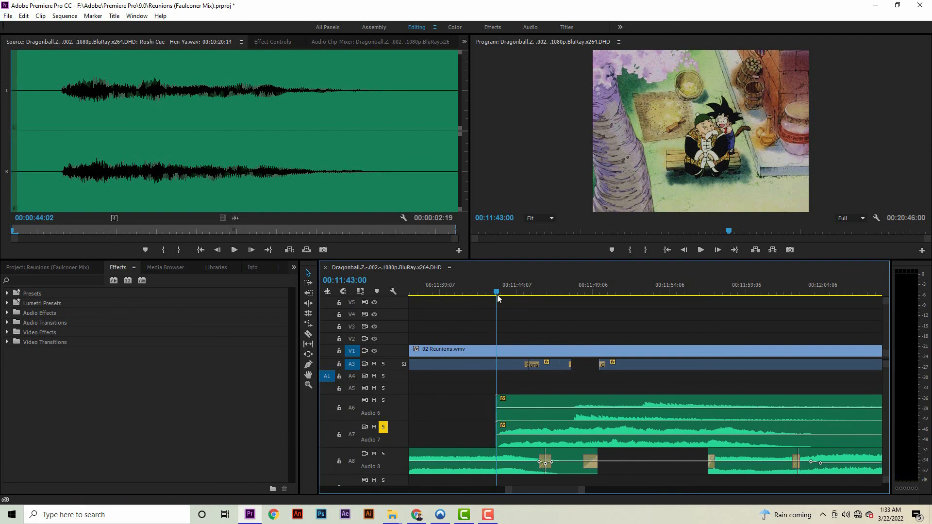
{"action": "left_click", "coordinate": [637, 291]}
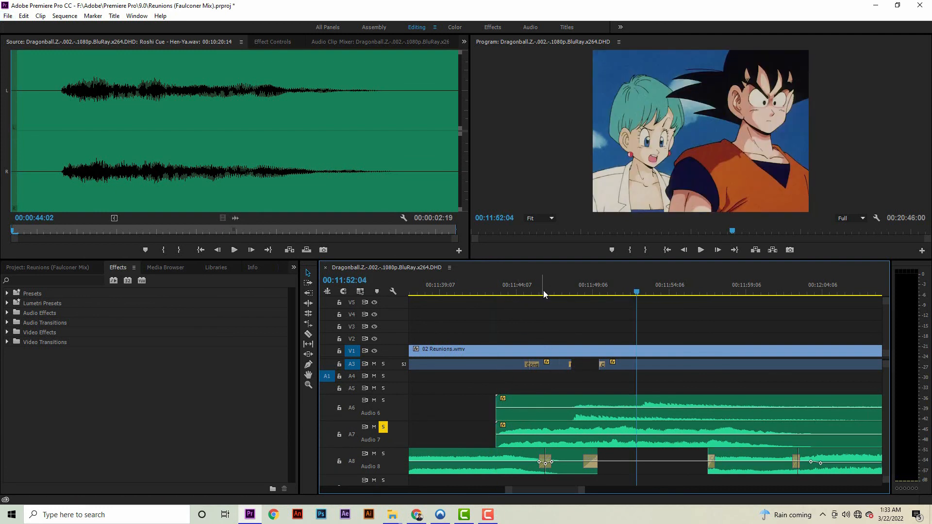
{"action": "left_click", "coordinate": [487, 291]}
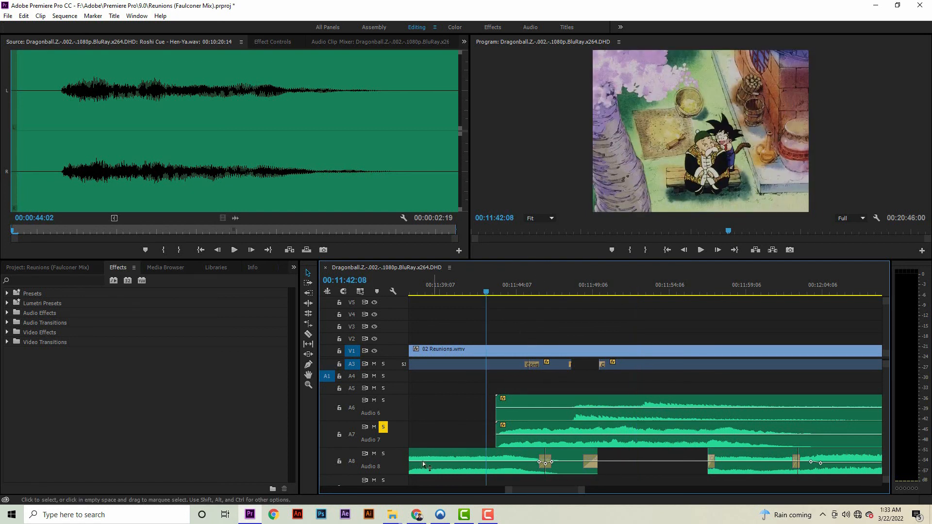
{"action": "left_click", "coordinate": [383, 454]}
{"action": "key", "text": "space"}
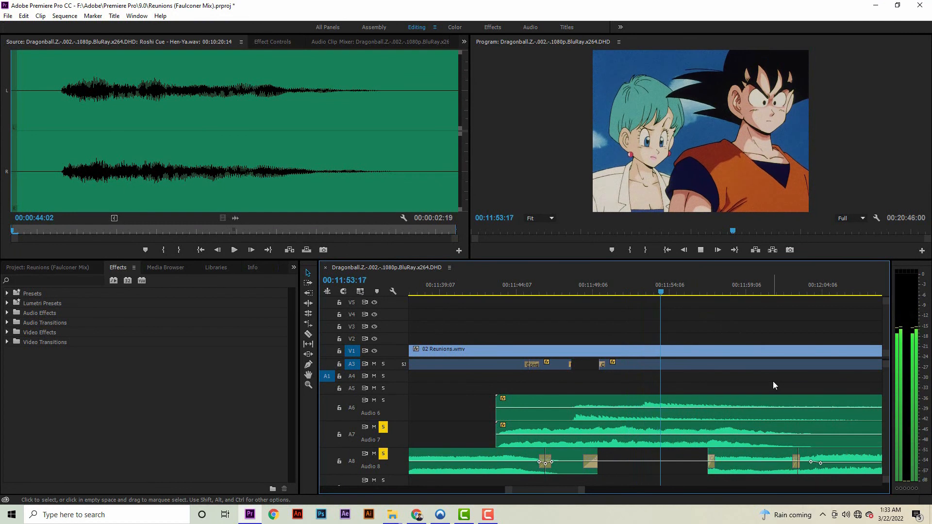
- Solo only Audio 6 and play its clip from 00:11:46:20
{"action": "left_click", "coordinate": [383, 454]}
{"action": "left_click", "coordinate": [554, 286]}
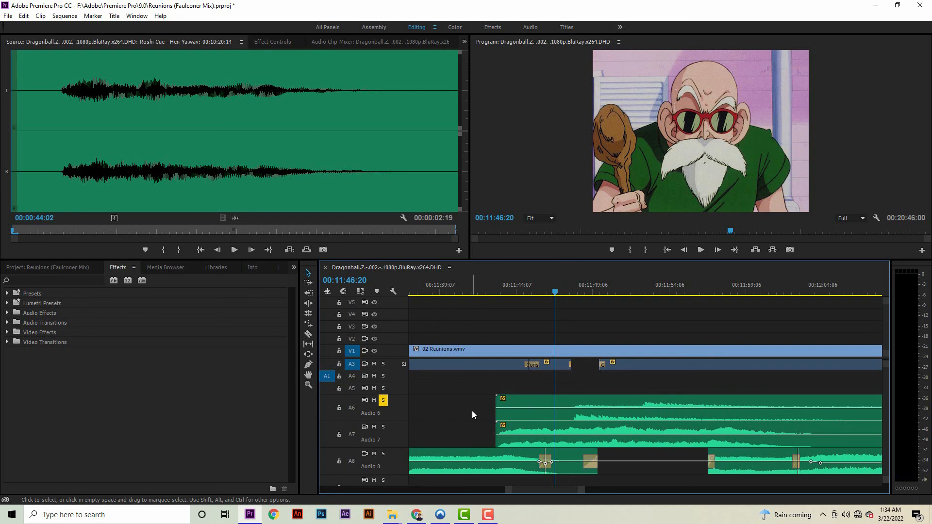
{"action": "key", "text": "space"}
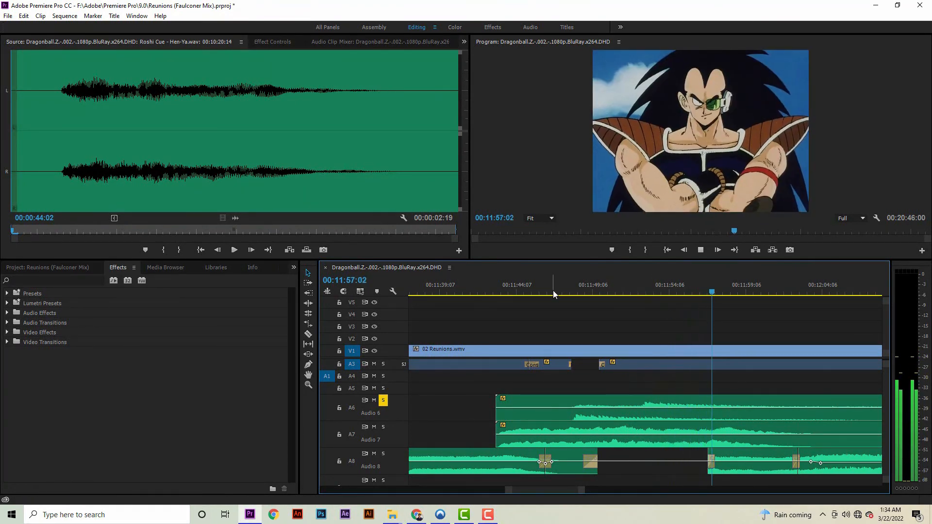
- Solo Audio 7 together with Audio 6 and play both from 00:11:42:15
{"action": "left_click", "coordinate": [492, 293]}
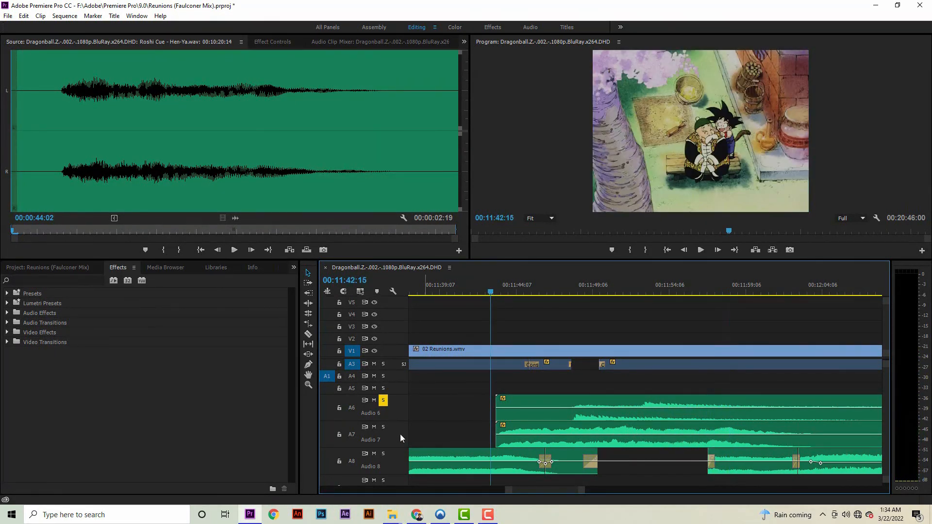
{"action": "left_click", "coordinate": [384, 427]}
{"action": "key", "text": "space"}
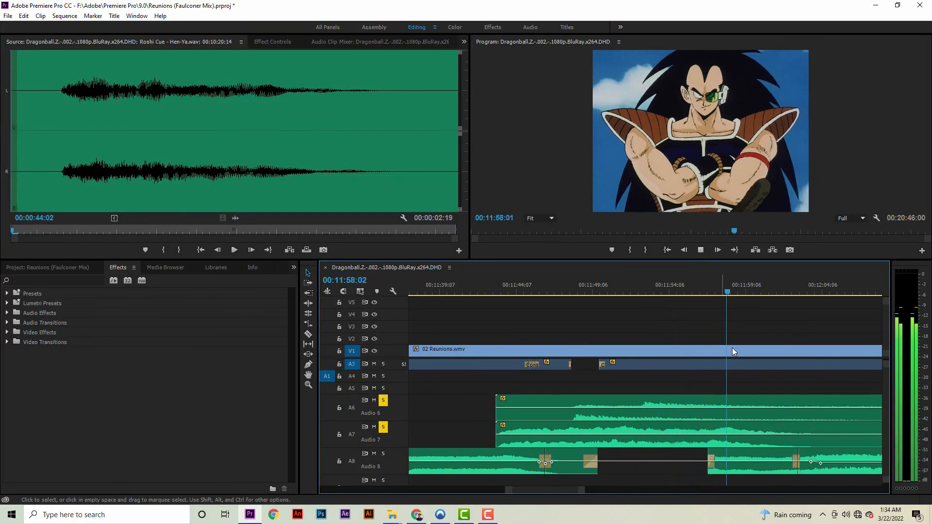
- Place the playhead at 00:11:56:06 and play Audio 8 soloed on its own
{"action": "left_click", "coordinate": [700, 291]}
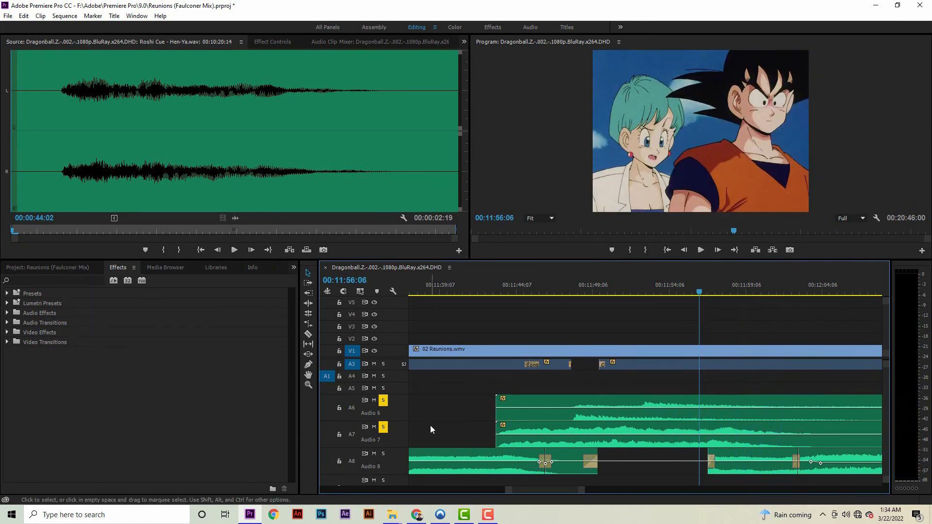
{"action": "left_click", "coordinate": [385, 454]}
{"action": "key", "text": "space"}
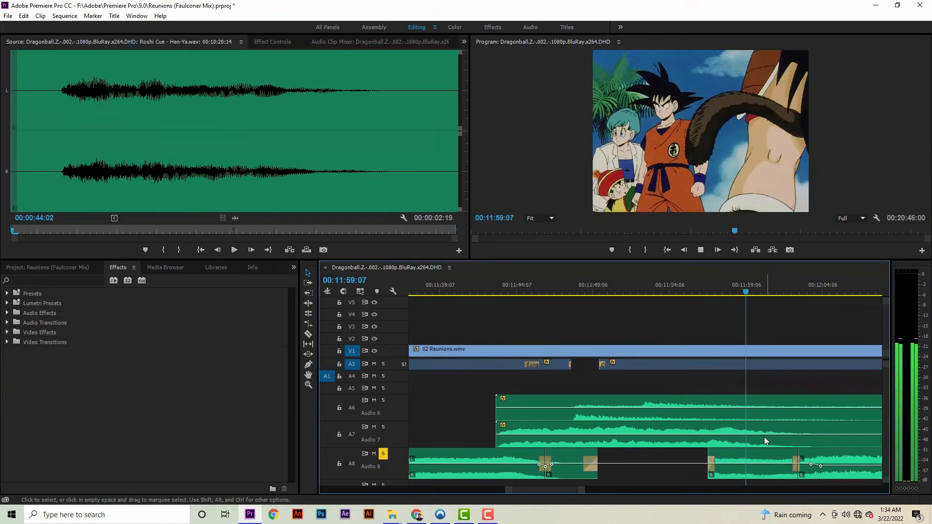
- Solo Audio 6 and Audio 7 with Audio 8 and play all three from about 00:11:56
{"action": "left_click", "coordinate": [697, 286]}
{"action": "left_click", "coordinate": [384, 428]}
{"action": "left_click", "coordinate": [383, 401]}
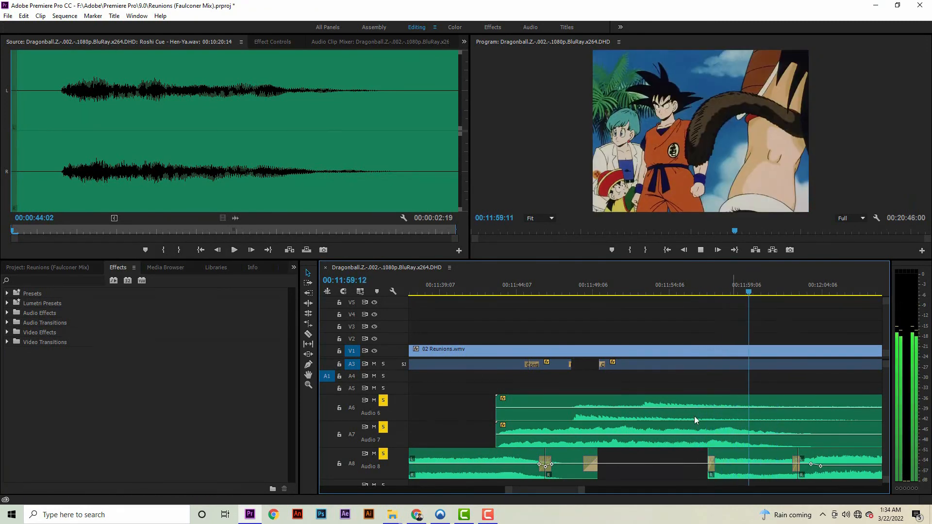
{"action": "key", "text": "space"}
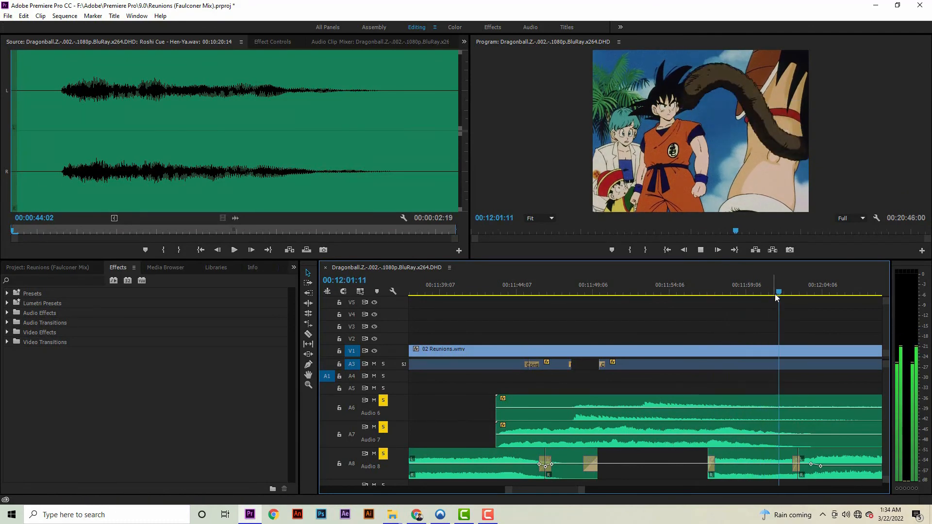
- Solo Audio 7 together with Audio 8, play both from 00:13:10:09, and replay the crossfade section from about 00:13:19
{"action": "key", "text": "minus"}
{"action": "key", "text": "minus"}
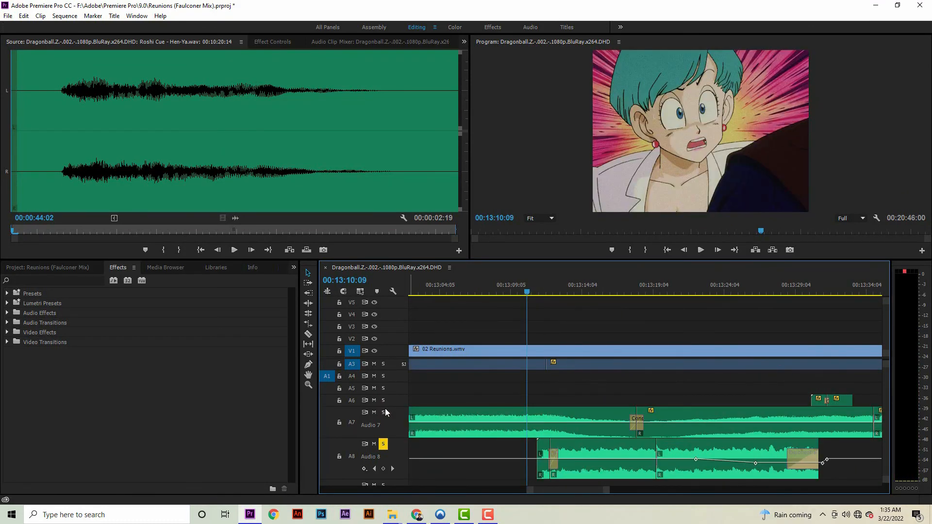
{"action": "left_click", "coordinate": [383, 412]}
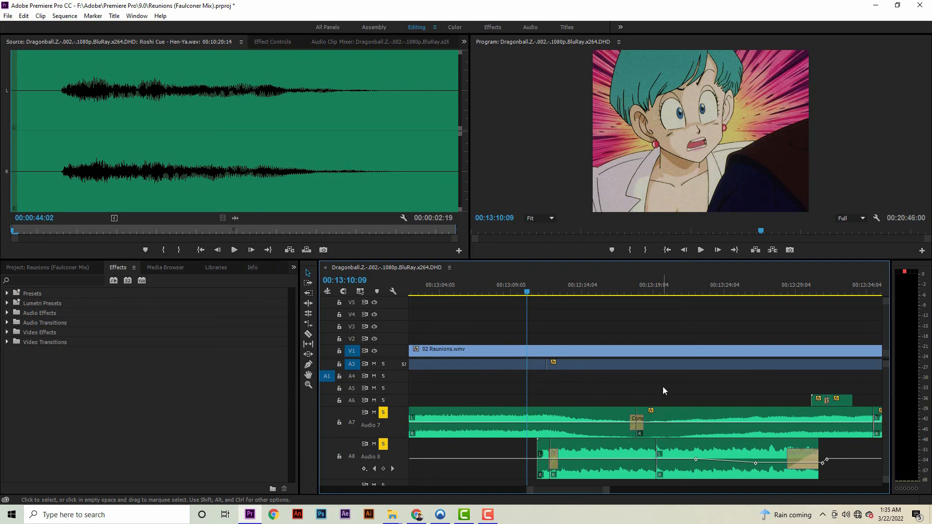
{"action": "key", "text": "space"}
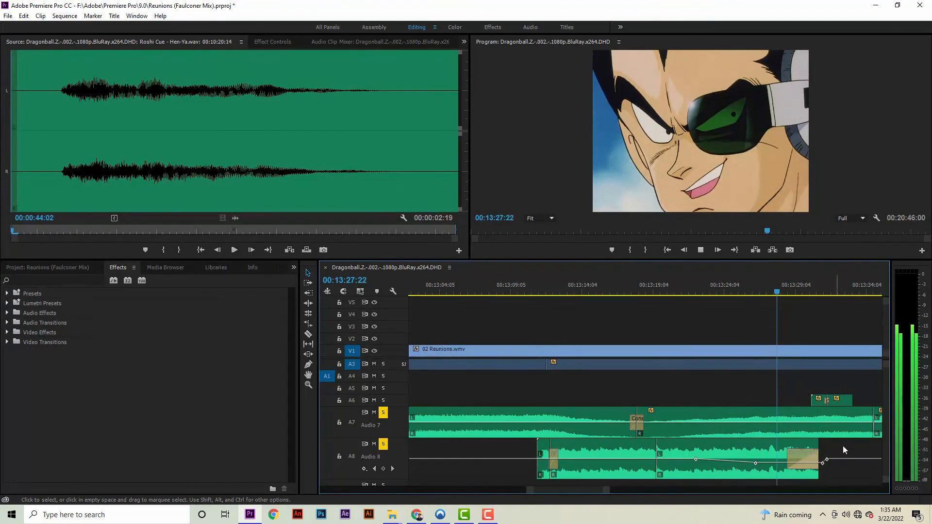
{"action": "key", "text": "space"}
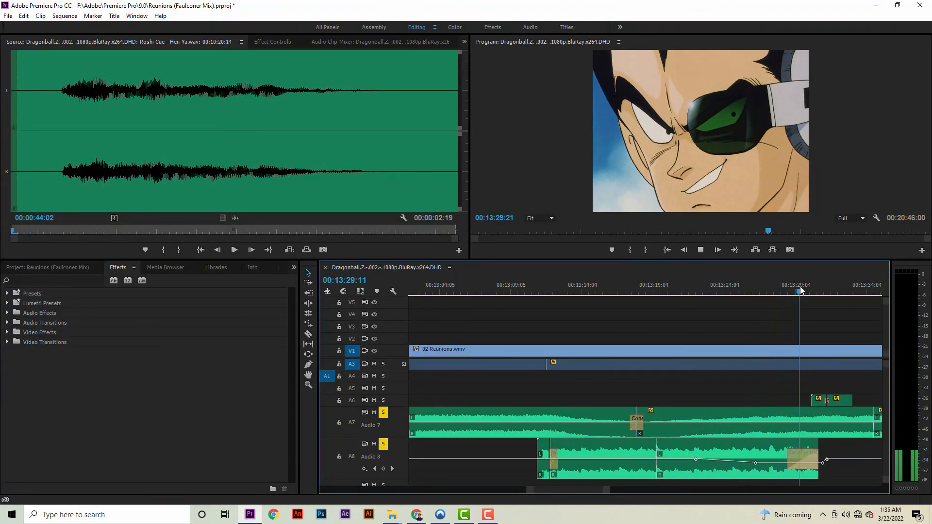
{"action": "left_click", "coordinate": [649, 287]}
{"action": "key", "text": "space"}
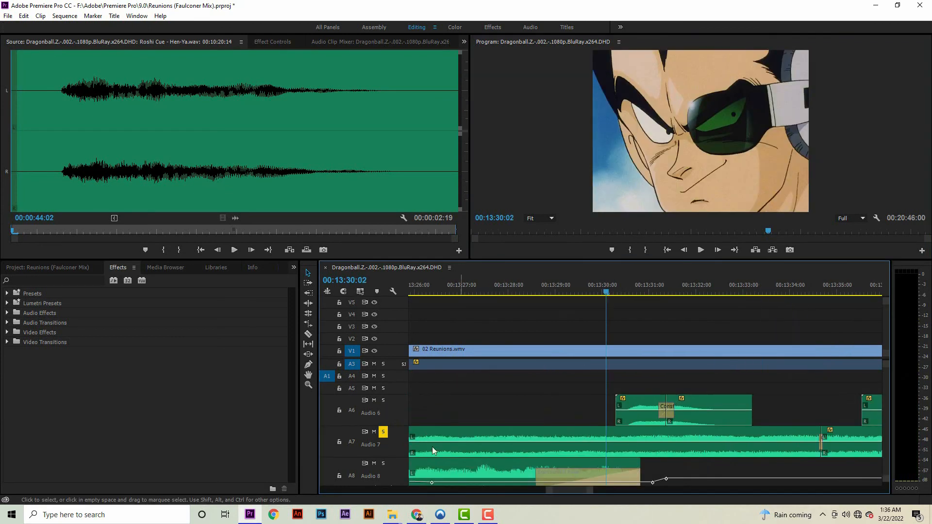
- Solo only Audio 6, expand its track, and play its short clip from 00:13:30:07
{"action": "left_click", "coordinate": [384, 401]}
{"action": "double_click", "coordinate": [398, 415]}
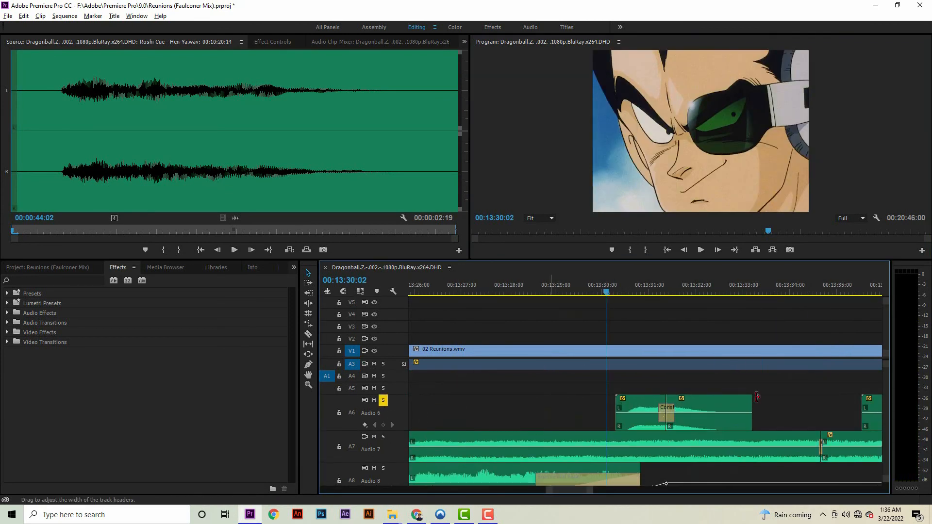
{"action": "key", "text": "="}
{"action": "left_click", "coordinate": [566, 291]}
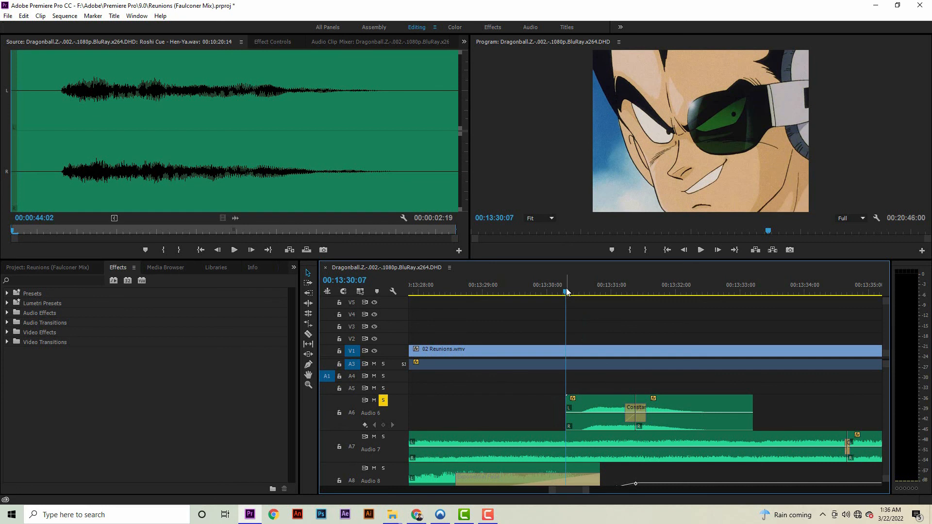
{"action": "key", "text": "space"}
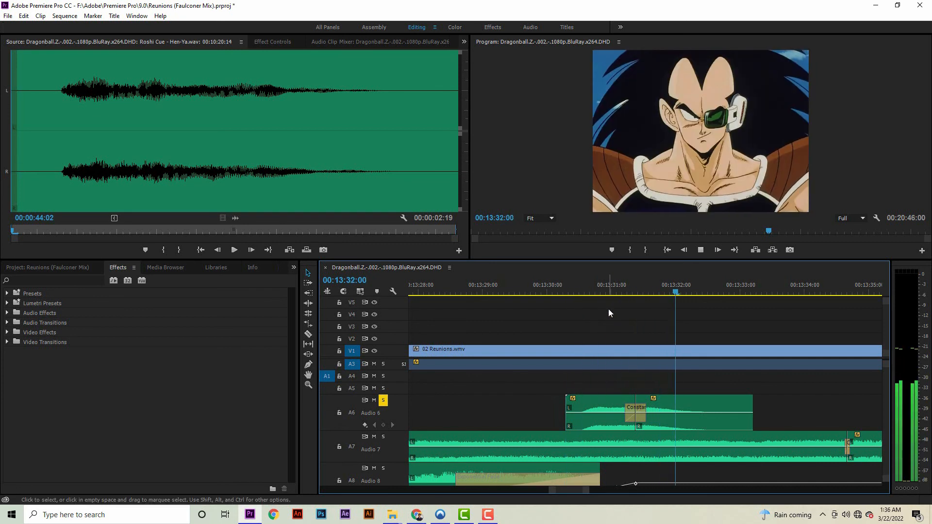
{"action": "key", "text": "space"}
- Solo Audio 6 and Audio 7 and play both from 00:13:33:08 through the Exponential fade on Audio 7
{"action": "key", "text": "minus"}
{"action": "key", "text": "minus"}
{"action": "key", "text": "alt+minus"}
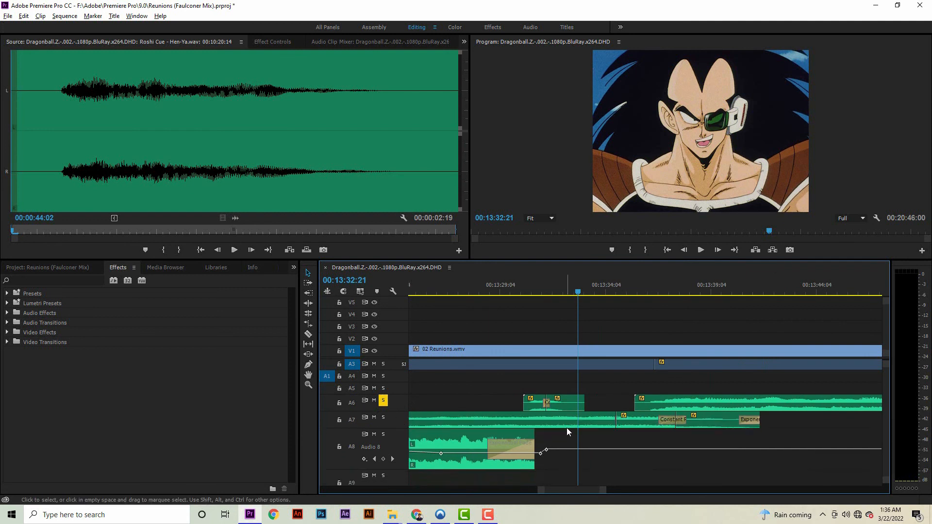
{"action": "key", "text": "equal"}
{"action": "key", "text": "alt+equal"}
{"action": "left_click_drag", "start_coordinate": [493, 293], "coordinate": [480, 293]}
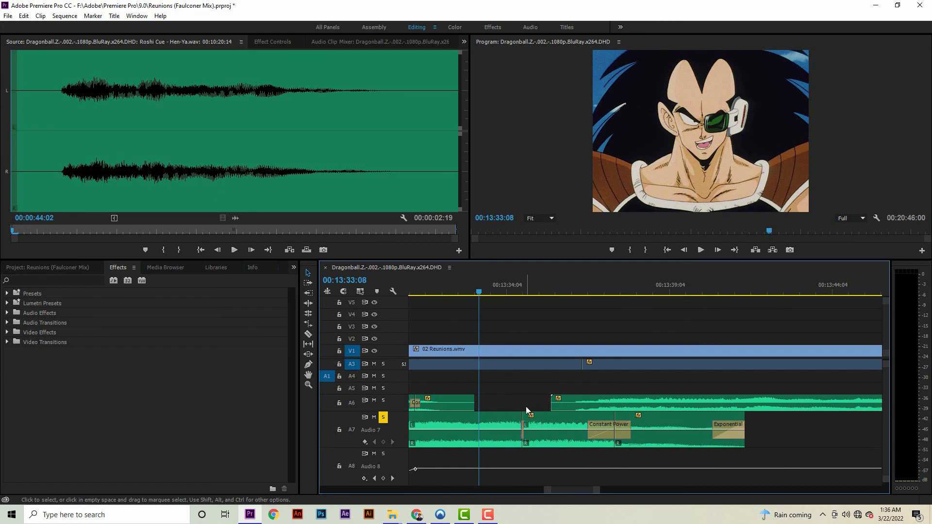
{"action": "key", "text": "space"}
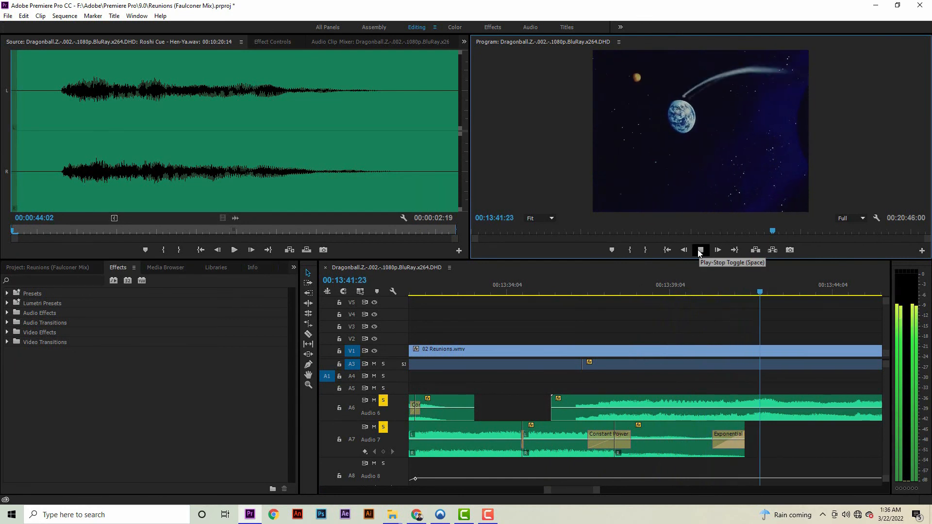
{"action": "left_click", "coordinate": [699, 250]}
- Solo only Audio 5 and Audio 6 and play their overlapping clips from 00:14:08:21
{"action": "key", "text": "minus"}
{"action": "scroll", "coordinate": [486, 423], "scroll_direction": "down", "scroll_amount": 6}
{"action": "scroll", "coordinate": [377, 436], "scroll_direction": "down", "scroll_amount": 2}
{"action": "scroll", "coordinate": [469, 433], "scroll_direction": "down", "scroll_amount": 3}
{"action": "scroll", "coordinate": [581, 446], "scroll_direction": "up", "scroll_amount": 2}
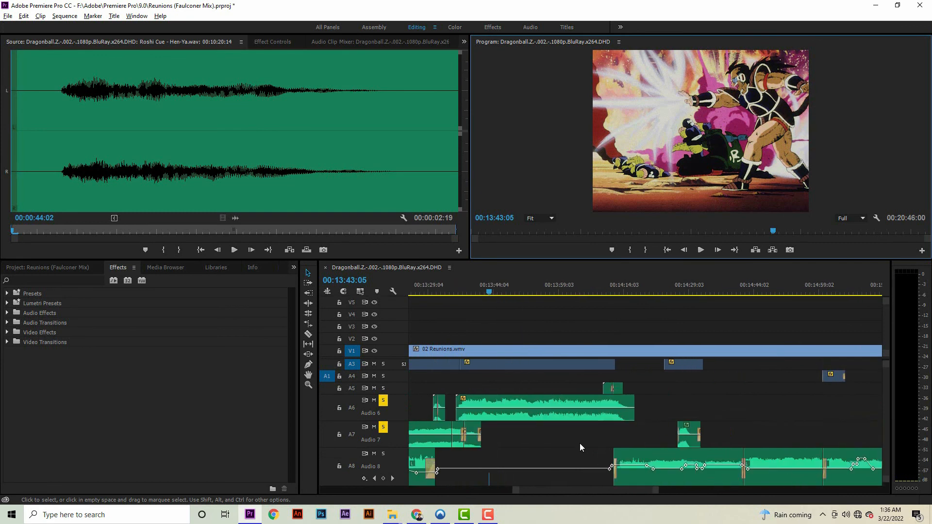
{"action": "scroll", "coordinate": [583, 433], "scroll_direction": "up", "scroll_amount": 2}
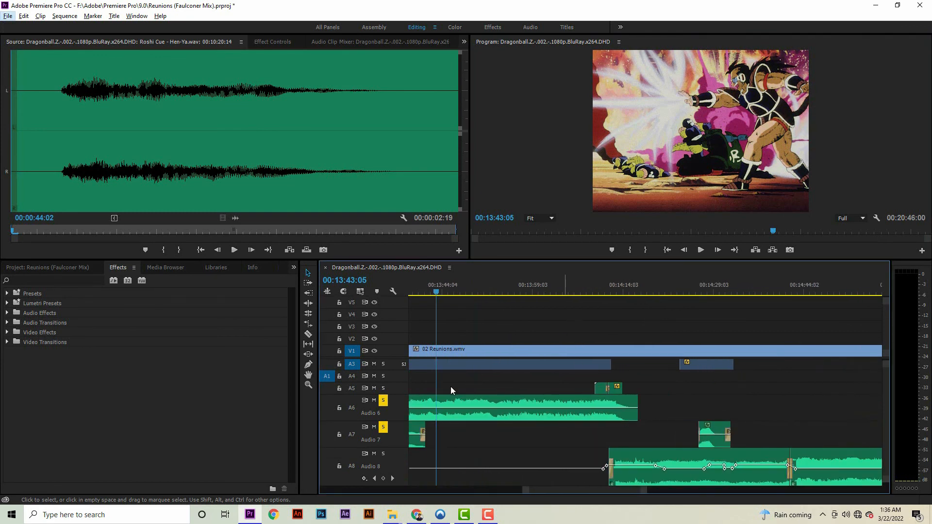
{"action": "left_click", "coordinate": [383, 428]}
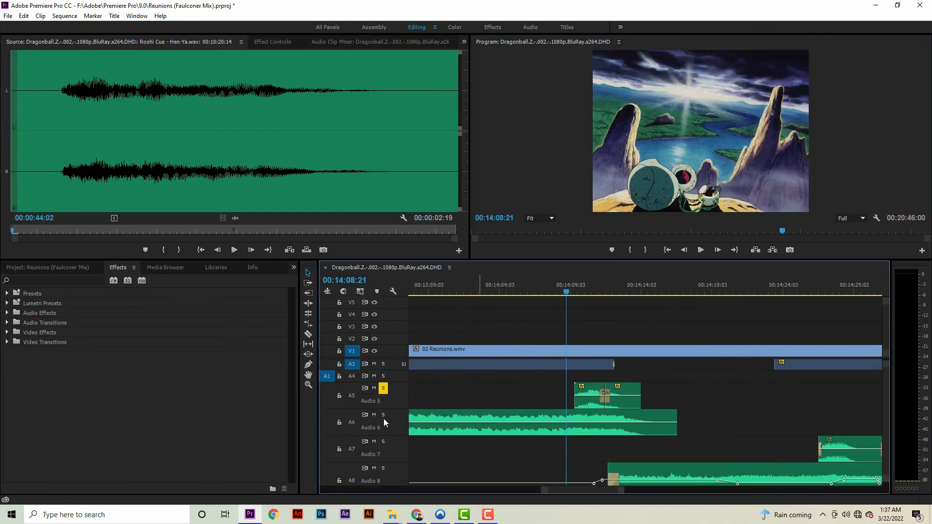
{"action": "left_click", "coordinate": [383, 417]}
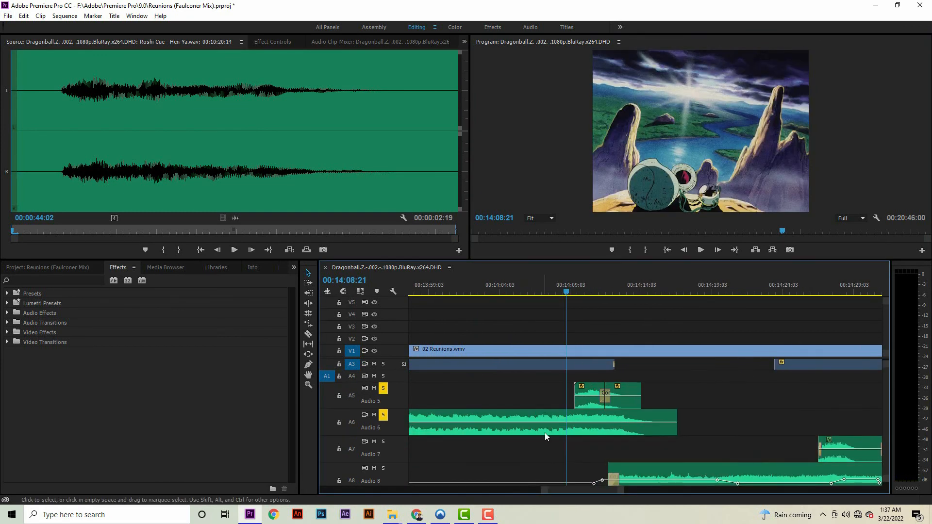
{"action": "scroll", "coordinate": [547, 435], "scroll_direction": "up", "scroll_amount": 2}
{"action": "key", "text": "space"}
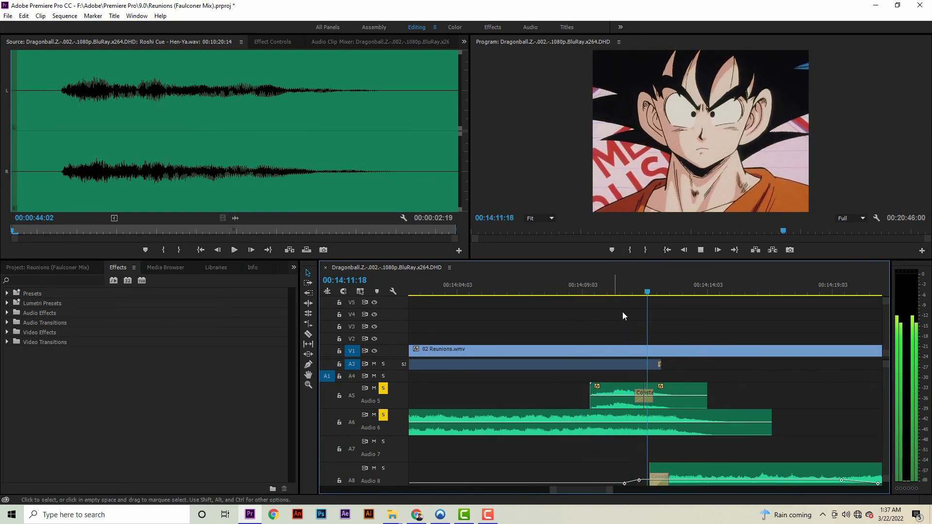
{"action": "key", "text": "space"}
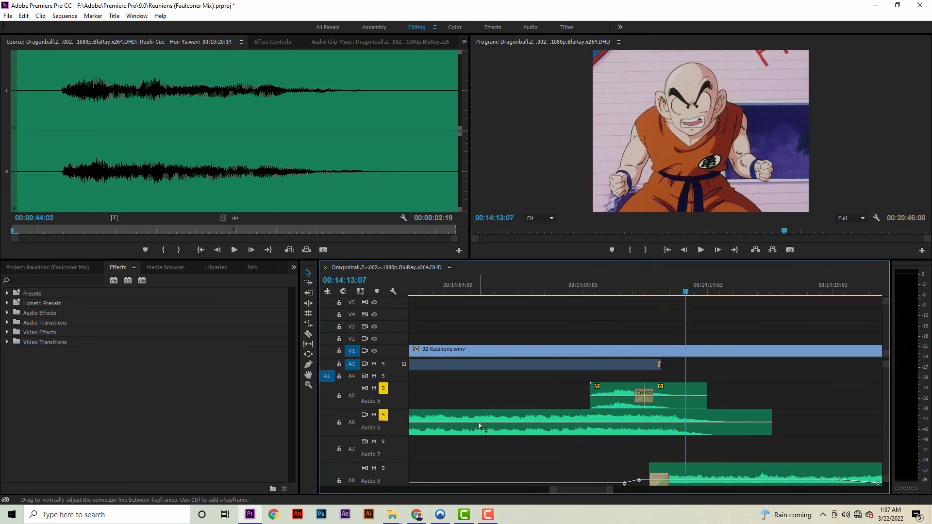
- Solo only Audio 7 and Audio 8, play both from 00:14:26:02, and return the playhead to about 00:14:27
{"action": "scroll", "coordinate": [395, 402], "scroll_direction": "down", "scroll_amount": 5}
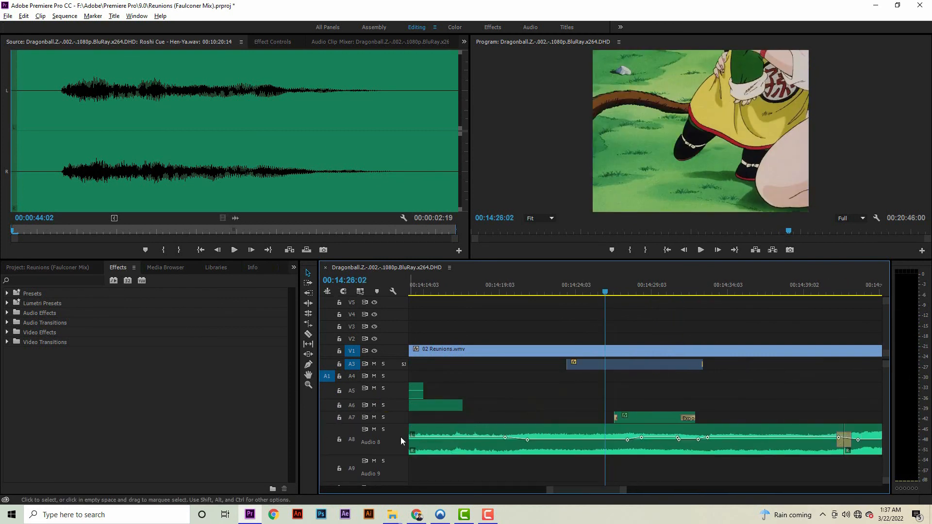
{"action": "scroll", "coordinate": [400, 437], "scroll_direction": "up", "scroll_amount": 2}
{"action": "scroll", "coordinate": [395, 418], "scroll_direction": "up", "scroll_amount": 2}
{"action": "left_click", "coordinate": [383, 444]}
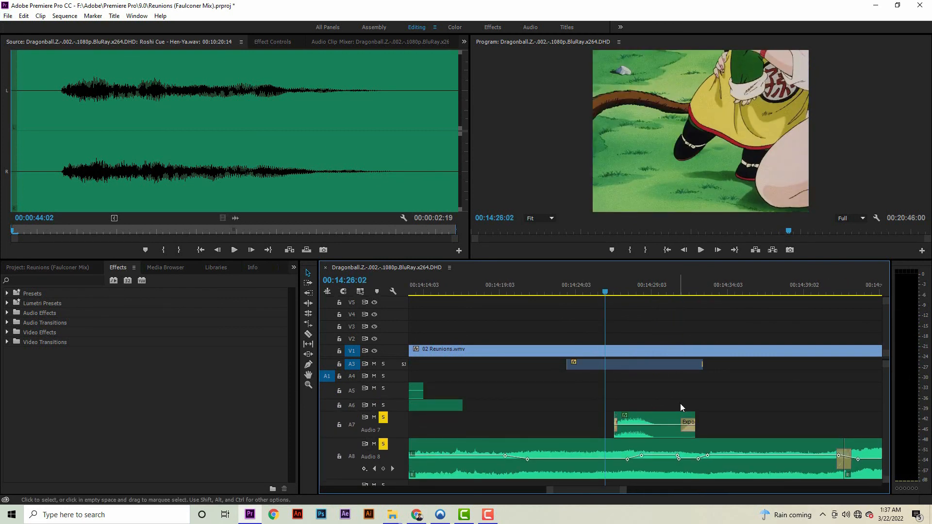
{"action": "key", "text": "space"}
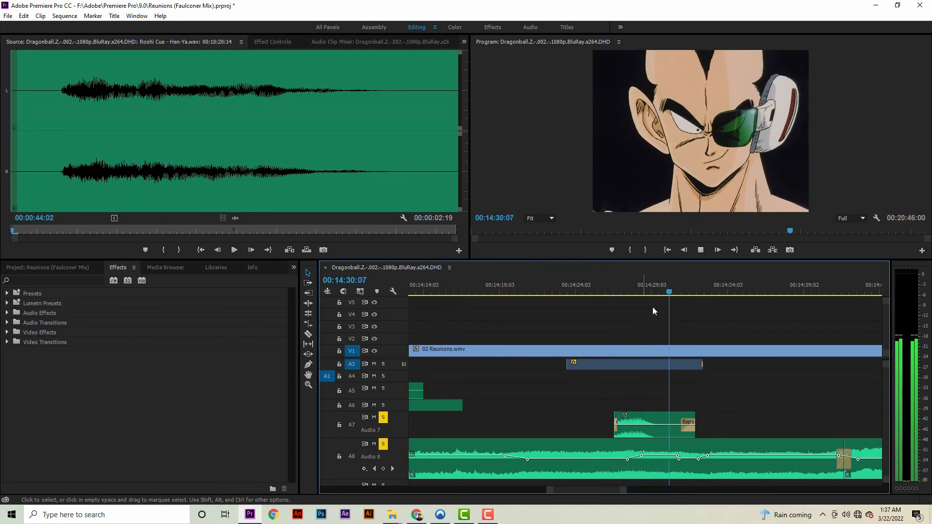
{"action": "left_click", "coordinate": [620, 285]}
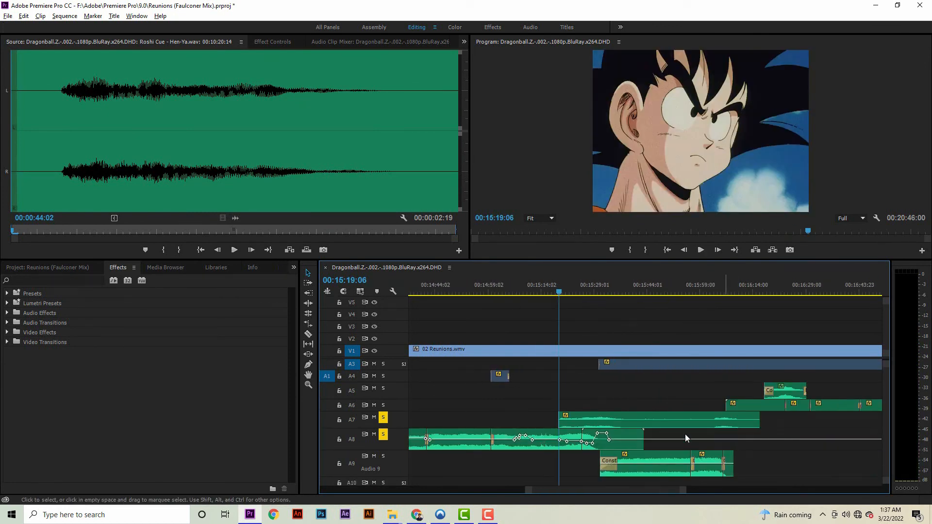
- Place the playhead at 00:15:18:18, solo only Audio 8 and Audio 9, and play the transition between their clips
{"action": "scroll", "coordinate": [510, 311], "scroll_direction": "down", "scroll_amount": 2}
{"action": "key", "text": "Up"}
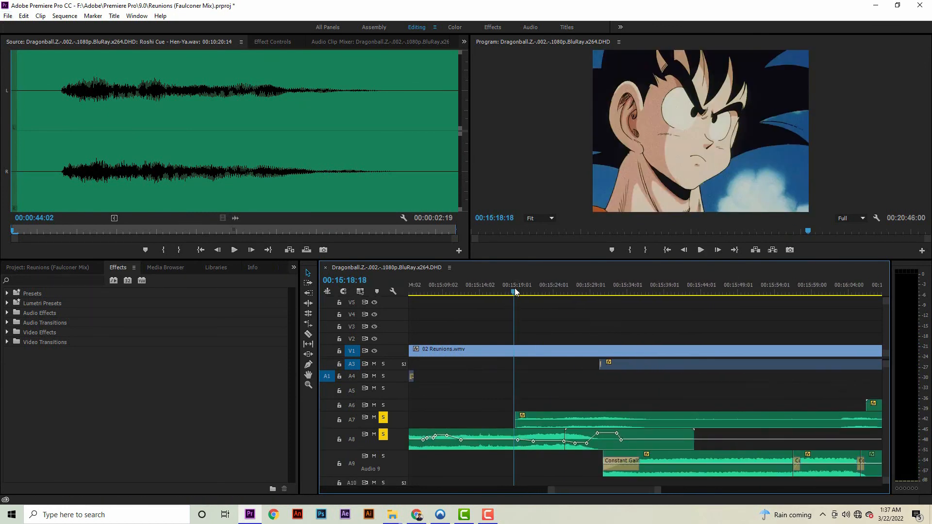
{"action": "scroll", "coordinate": [394, 437], "scroll_direction": "up", "scroll_amount": 1}
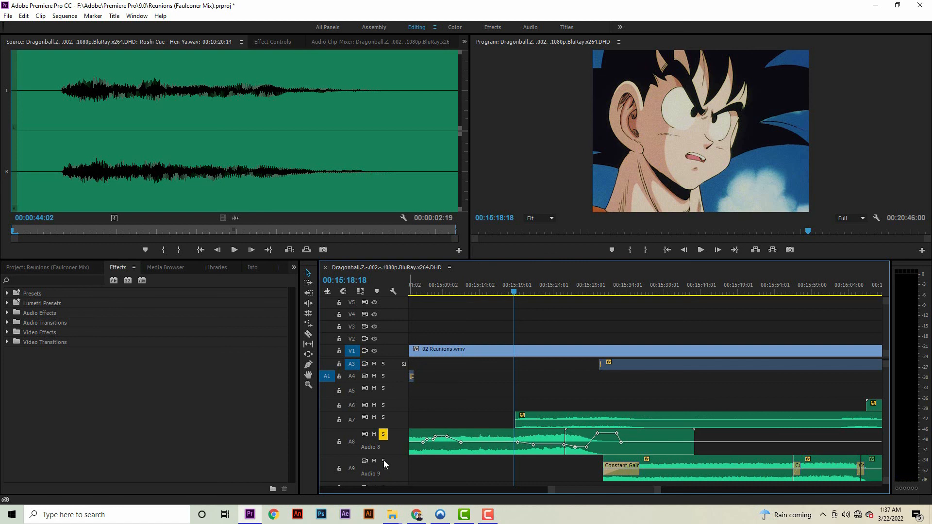
{"action": "scroll", "coordinate": [540, 440], "scroll_direction": "up", "scroll_amount": 3}
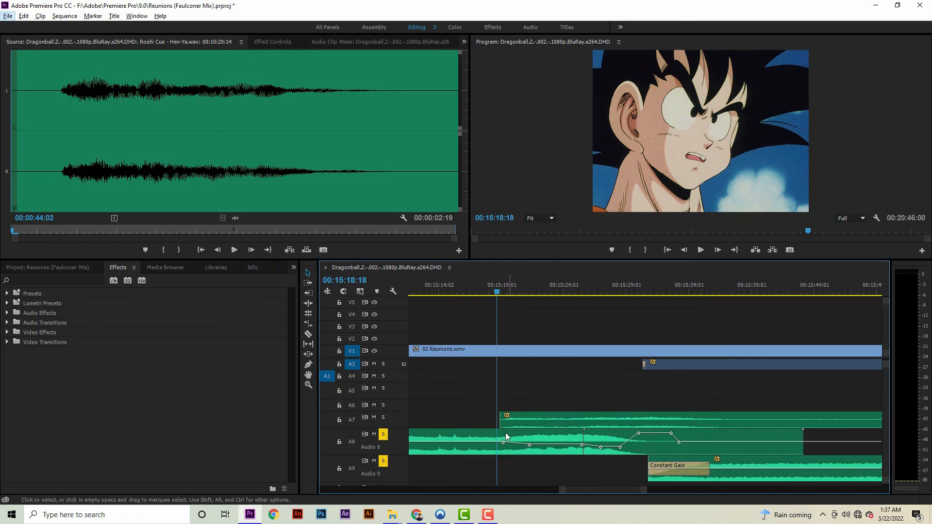
{"action": "scroll", "coordinate": [405, 469], "scroll_direction": "up", "scroll_amount": 1}
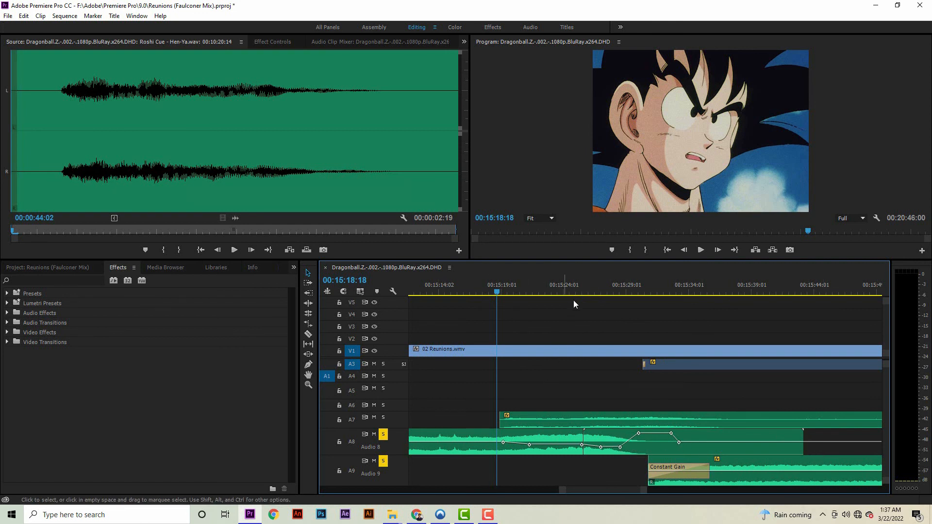
{"action": "key", "text": "space"}
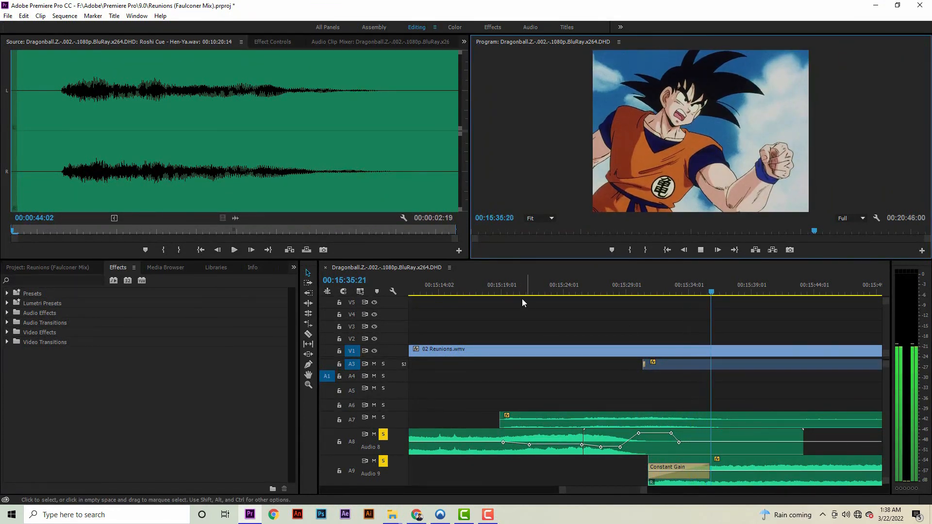
- Return the playhead to 00:15:18:20, expand the Audio 7 track, and play it soloed on its own
{"action": "left_click", "coordinate": [501, 290]}
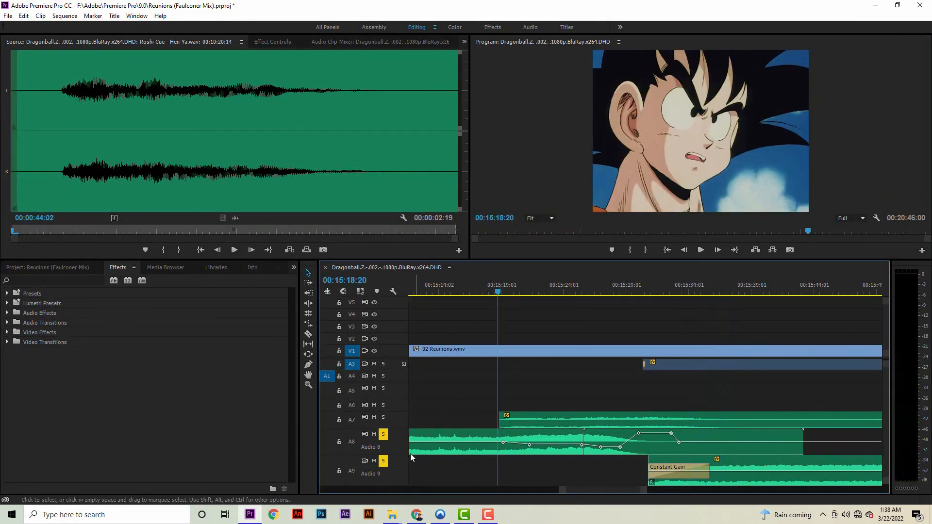
{"action": "double_click", "coordinate": [392, 422]}
{"action": "scroll", "coordinate": [392, 423], "scroll_direction": "up", "scroll_amount": 1}
{"action": "scroll", "coordinate": [457, 413], "scroll_direction": "down", "scroll_amount": 3}
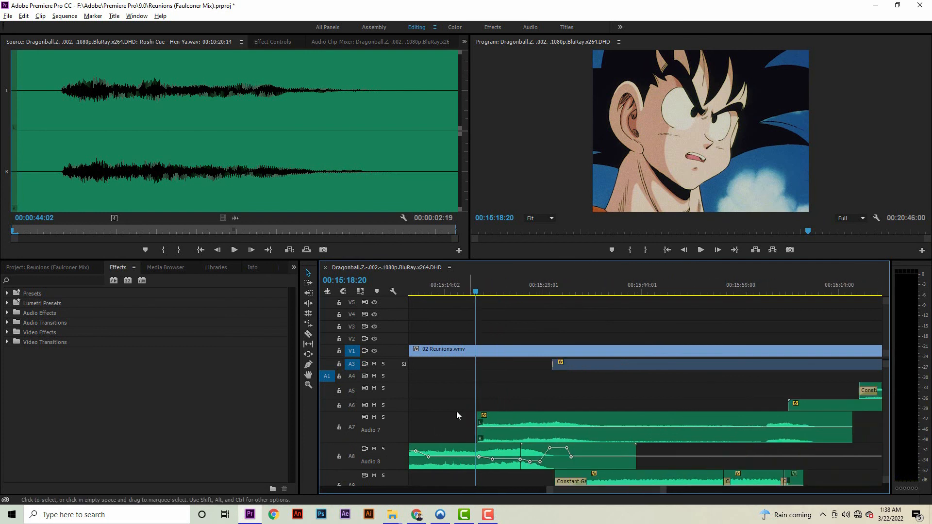
{"action": "scroll", "coordinate": [400, 425], "scroll_direction": "up", "scroll_amount": 1}
{"action": "scroll", "coordinate": [443, 430], "scroll_direction": "up", "scroll_amount": 2}
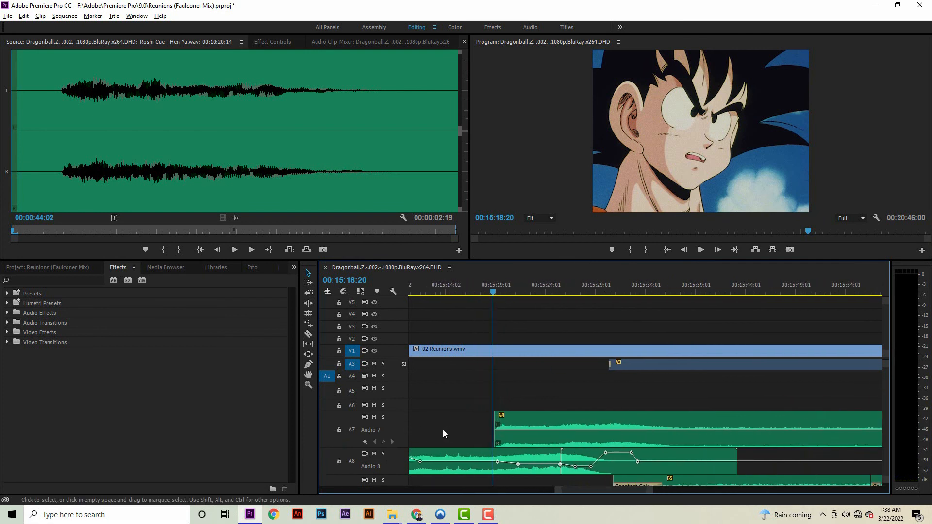
{"action": "left_click", "coordinate": [383, 418]}
{"action": "key", "text": "space"}
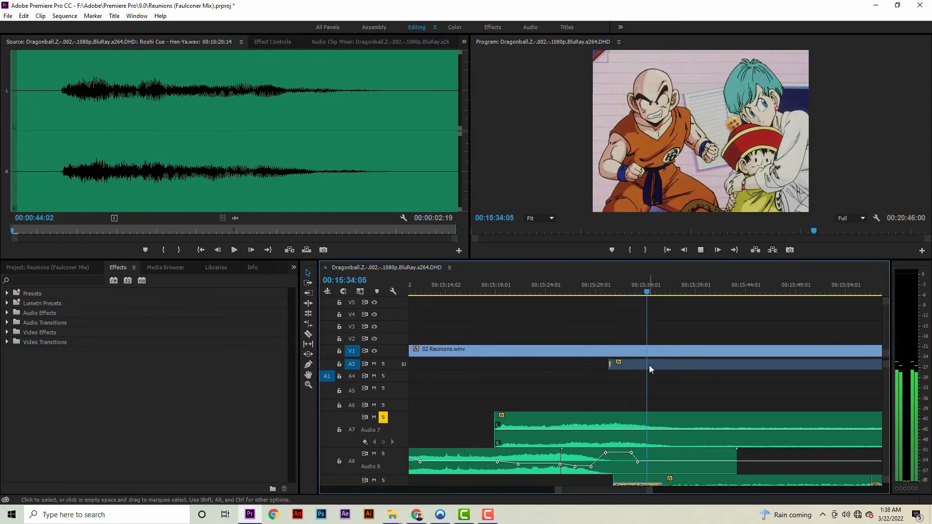
- Solo Audio 9 together with Audio 7 and play both from 00:15:28:16 through the Constant Gain fade
{"action": "left_click", "coordinate": [592, 286]}
{"action": "scroll", "coordinate": [387, 436], "scroll_direction": "down", "scroll_amount": 8}
{"action": "left_click", "coordinate": [384, 448]}
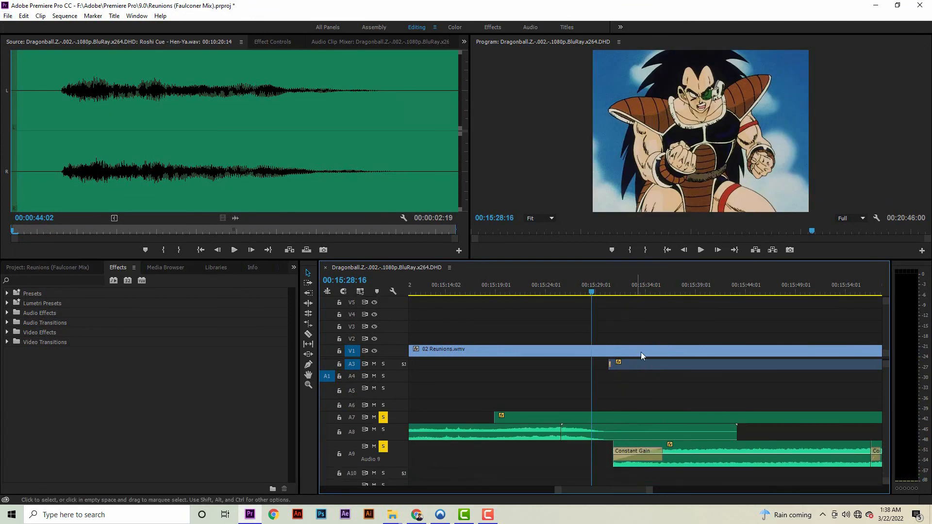
{"action": "key", "text": "space"}
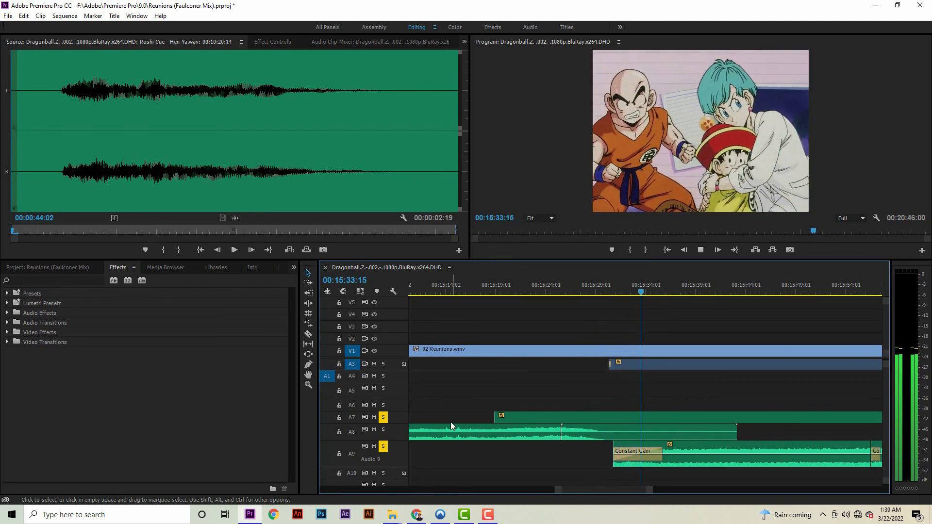
- Expand the Audio 7 track, stop playback at 00:15:36:11, and collapse the Audio 8 track
{"action": "double_click", "coordinate": [397, 418]}
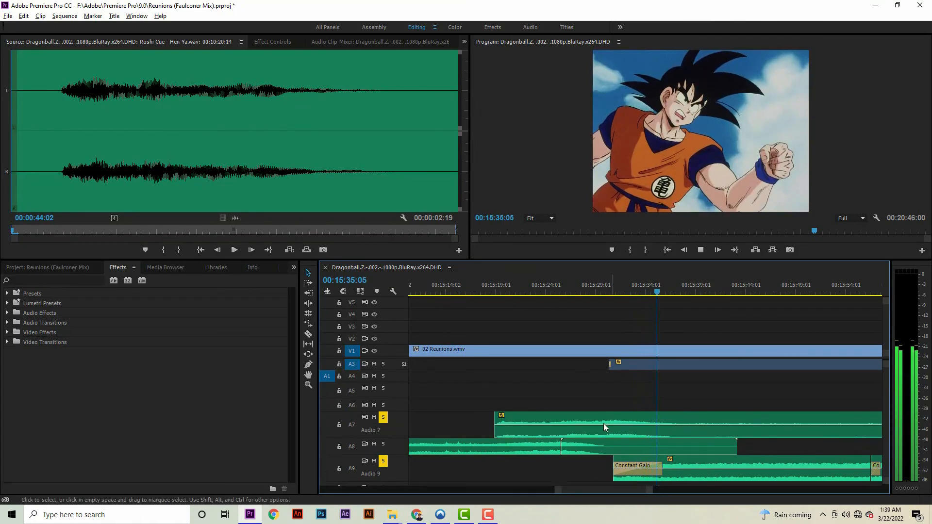
{"action": "key", "text": "minus"}
{"action": "left_click", "coordinate": [634, 293]}
{"action": "key", "text": "minus"}
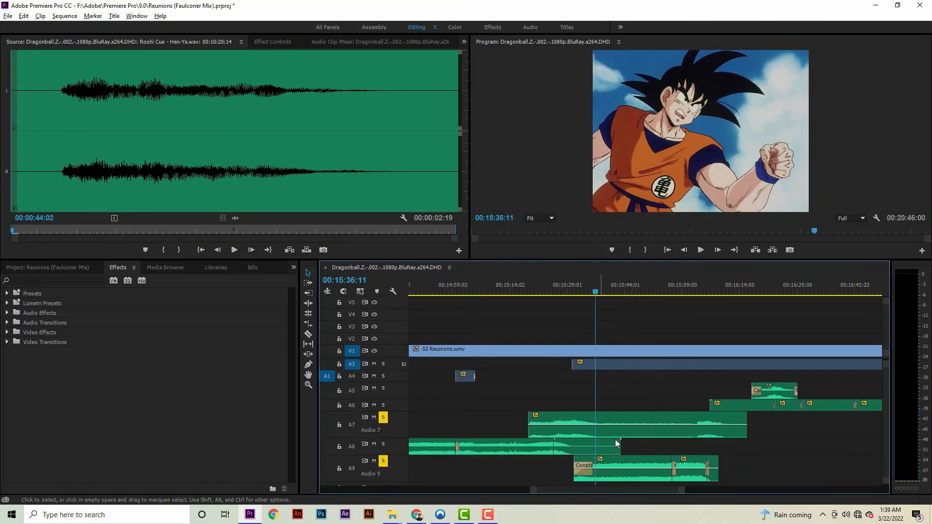
{"action": "key", "text": "equal"}
{"action": "double_click", "coordinate": [397, 444]}
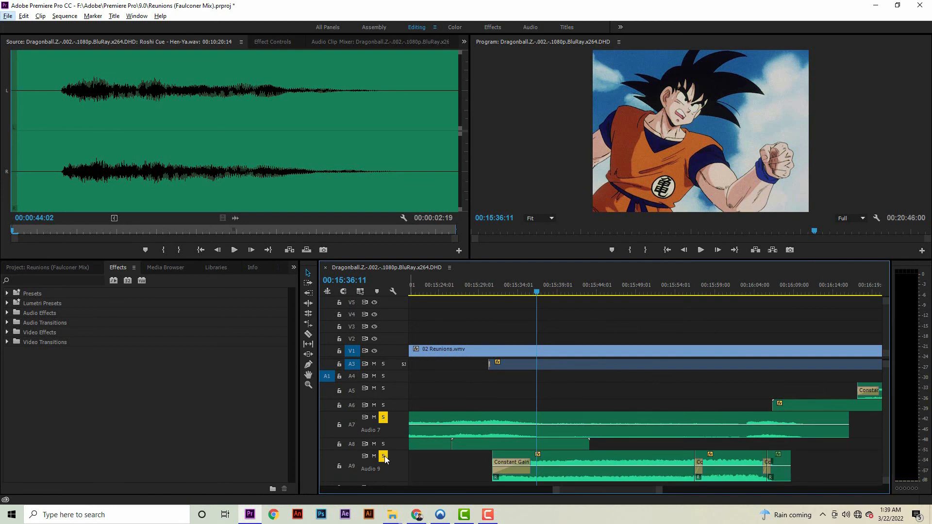
- Play Audio 9 soloed on its own from 00:15:36:11, and switch the solo to Audio 7 alone during playback
{"action": "left_click", "coordinate": [385, 420]}
{"action": "left_click", "coordinate": [701, 249]}
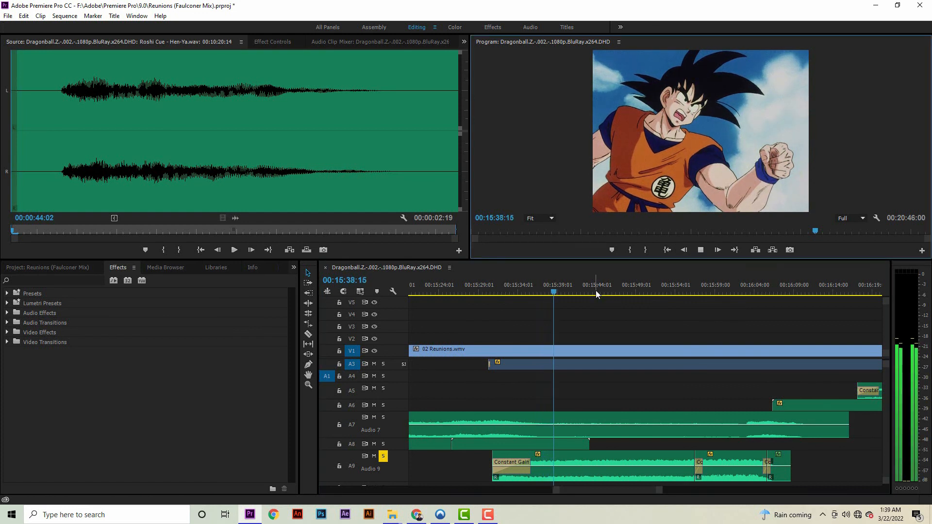
{"action": "left_click", "coordinate": [383, 456]}
{"action": "left_click", "coordinate": [383, 417]}
{"action": "key", "text": "space"}
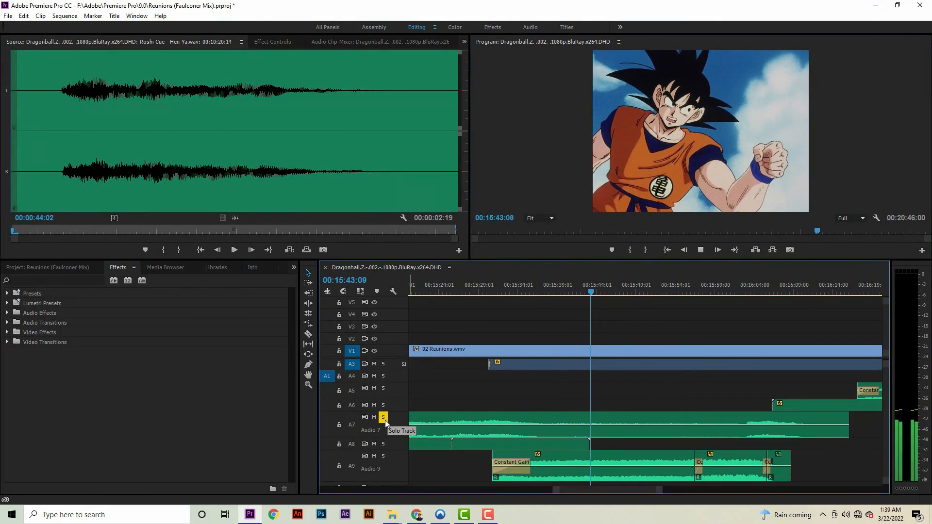
- Solo Audio 9 together with Audio 7, stop playback at 00:15:48:19, and take Audio 9 out of the solo
{"action": "left_click", "coordinate": [383, 456]}
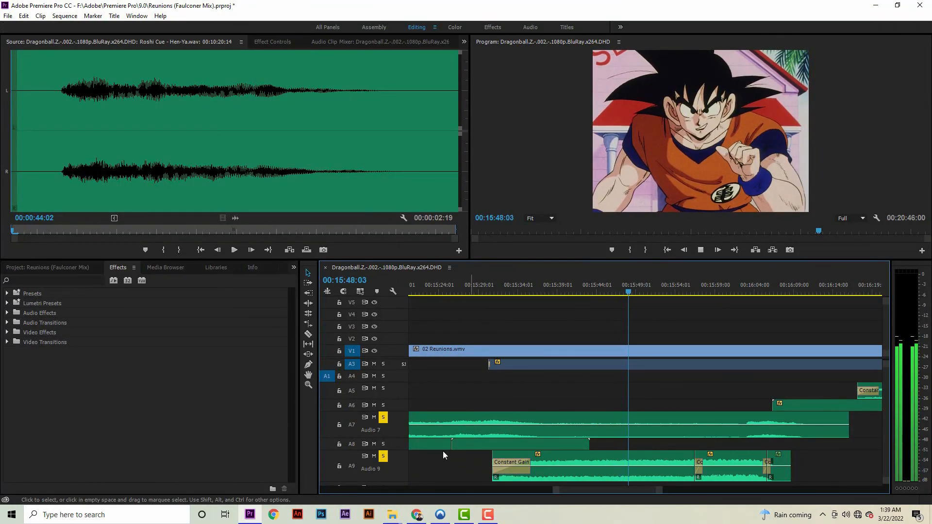
{"action": "key", "text": "space"}
{"action": "left_click", "coordinate": [383, 455]}
- Place the playhead at 00:16:01:15, solo Audio 9 instead of Audio 7, expand the Audio 6 track, and play
{"action": "key", "text": "minus"}
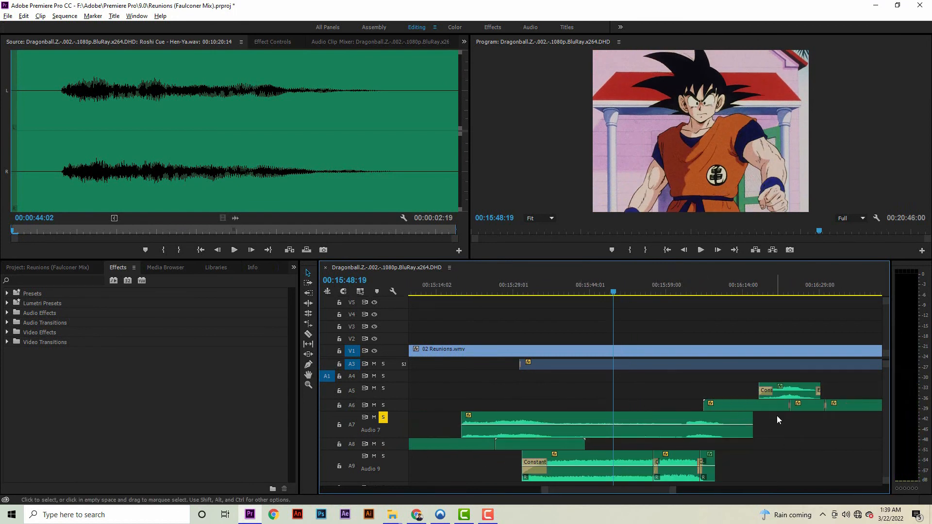
{"action": "scroll", "coordinate": [750, 418], "scroll_direction": "up", "scroll_amount": 3}
{"action": "left_click", "coordinate": [594, 292]}
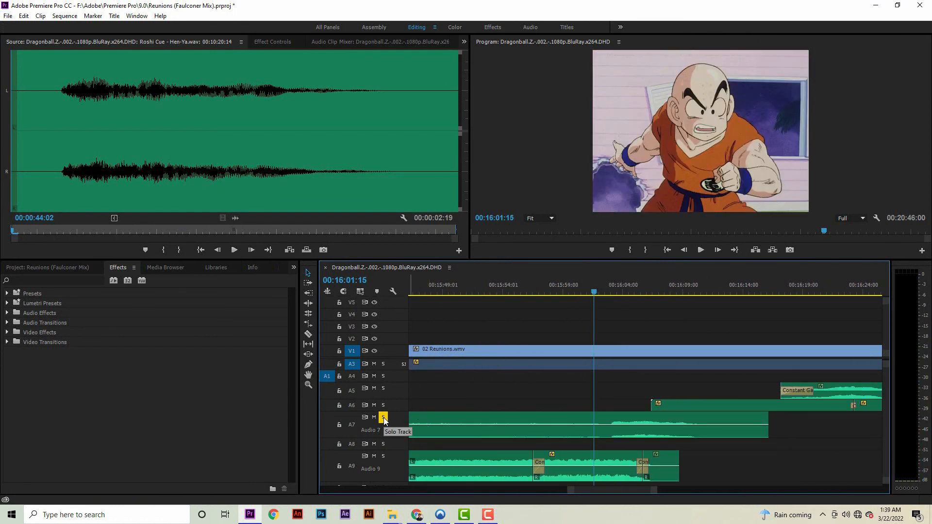
{"action": "left_click", "coordinate": [383, 456]}
{"action": "double_click", "coordinate": [388, 408]}
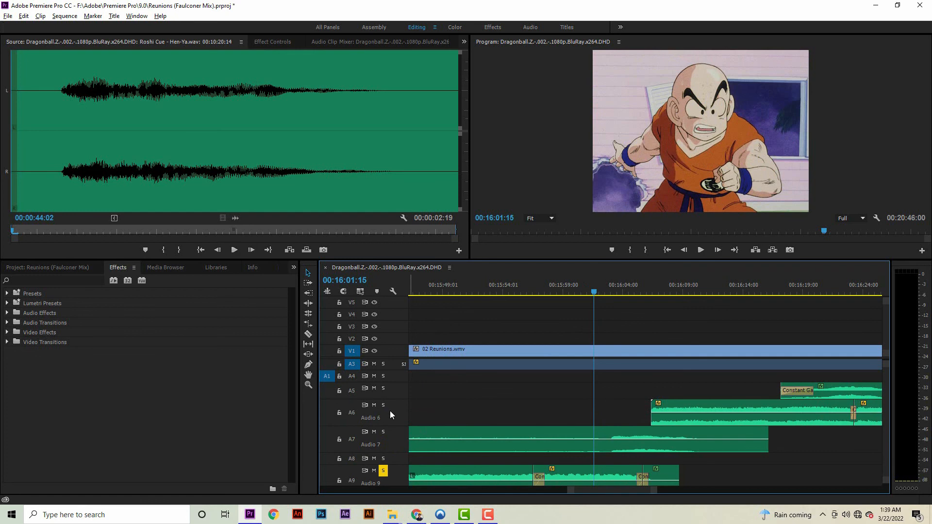
{"action": "left_click", "coordinate": [699, 250]}
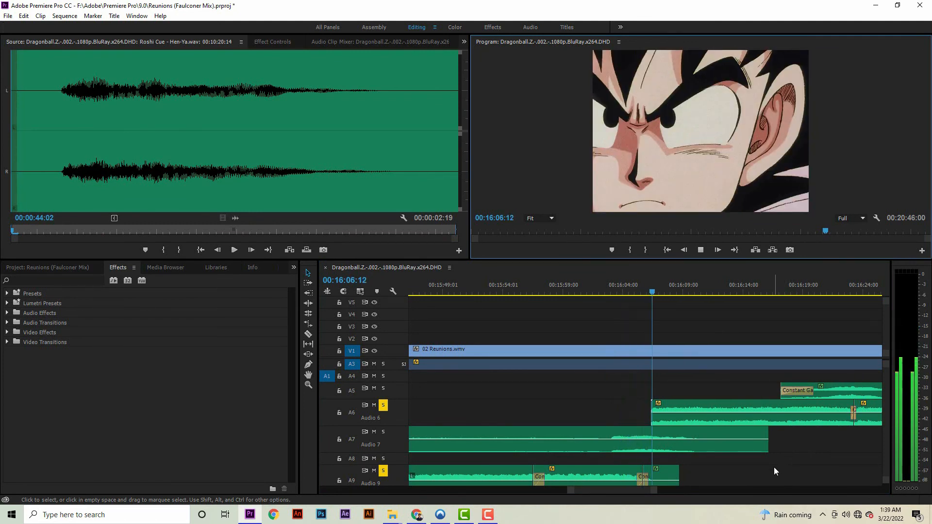
- Return the playhead to 00:16:01:18, enlarge the Audio 7 track, and play it soloed together with Audio 6 and Audio 9
{"action": "left_click", "coordinate": [596, 291]}
{"action": "scroll", "coordinate": [386, 426], "scroll_direction": "down", "scroll_amount": 3}
{"action": "scroll", "coordinate": [383, 430], "scroll_direction": "up", "scroll_amount": 4}
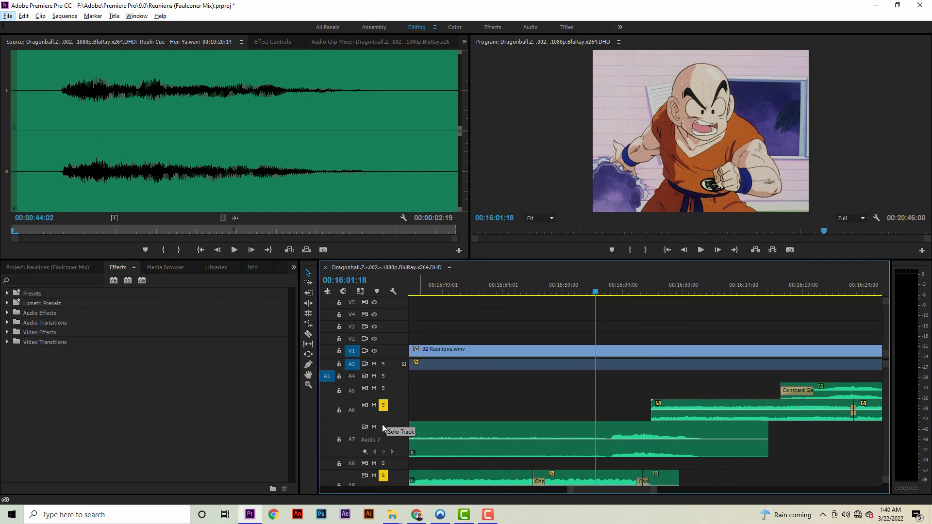
{"action": "left_click", "coordinate": [383, 427]}
{"action": "key", "text": "space"}
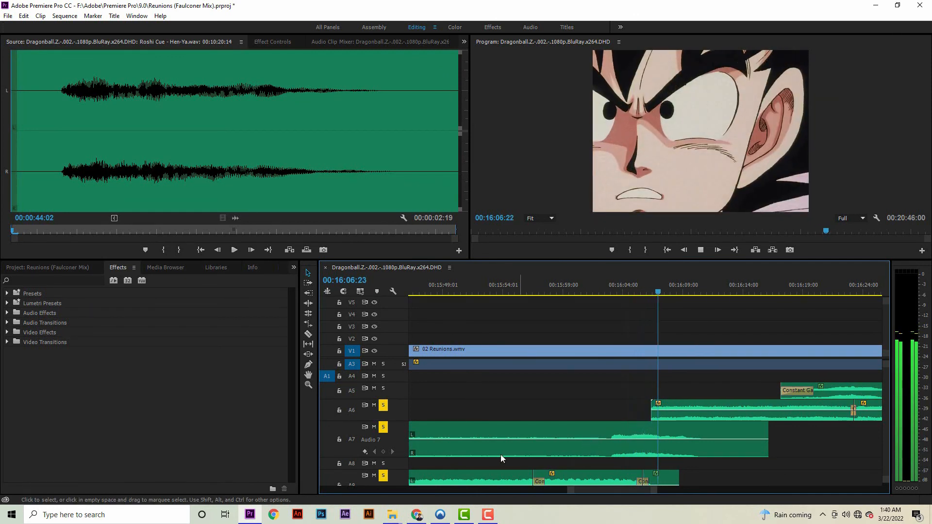
- Leave only Audio 6 soloed, enlarge its track, and shrink the Audio 7 track
{"action": "left_click", "coordinate": [383, 476]}
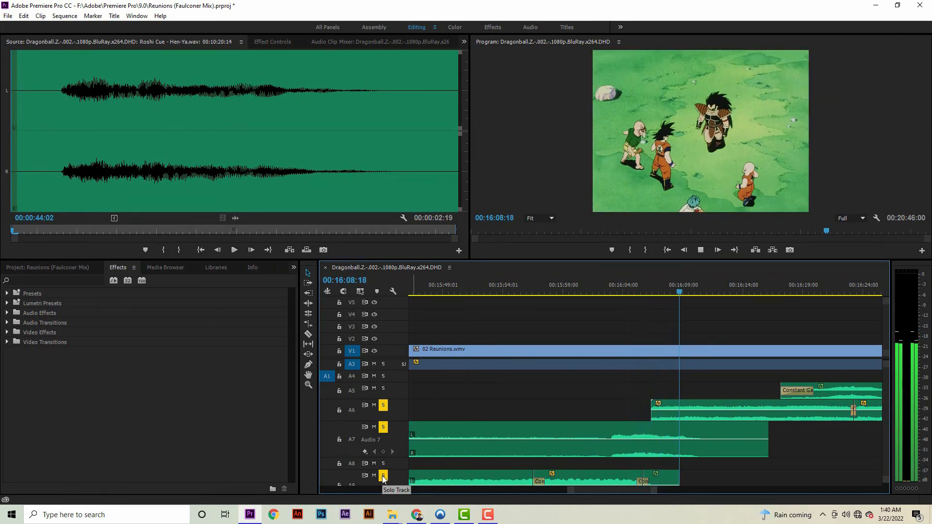
{"action": "left_click", "coordinate": [383, 405]}
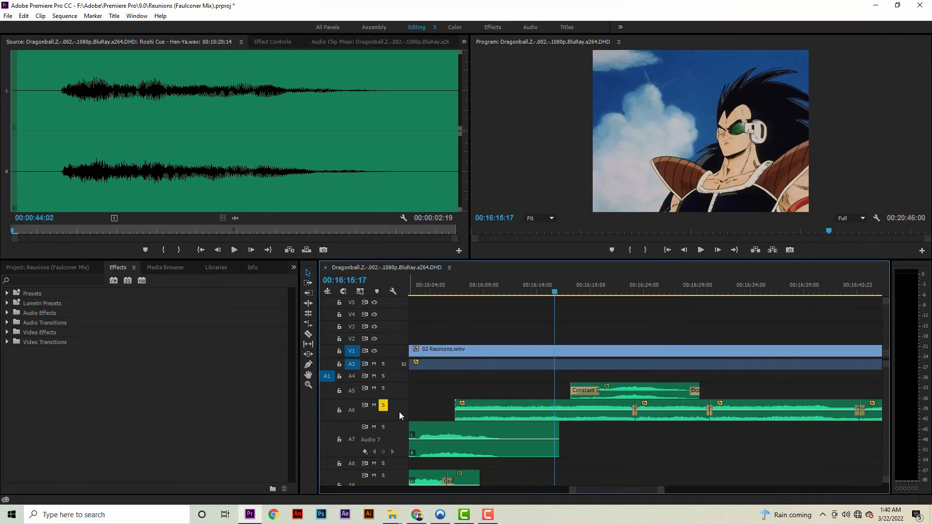
{"action": "double_click", "coordinate": [399, 411]}
{"action": "double_click", "coordinate": [394, 449]}
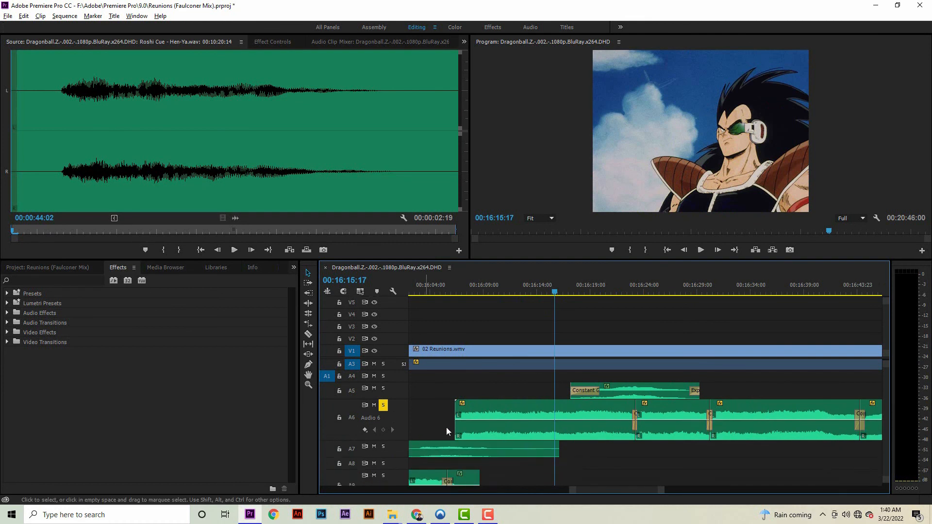
{"action": "scroll", "coordinate": [567, 473], "scroll_direction": "up", "scroll_amount": 1, "text": "alt"}
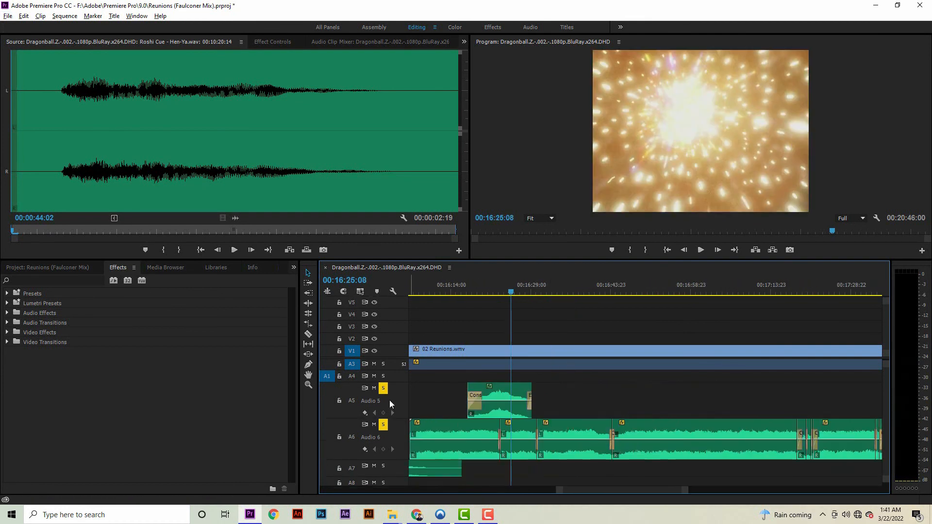
- Reduce the Audio 5 track height and play Audio 5 and Audio 6 soloed together from 00:16:20:09
{"action": "scroll", "coordinate": [389, 401], "scroll_direction": "down", "scroll_amount": 1, "text": "alt"}
{"action": "left_click", "coordinate": [486, 290]}
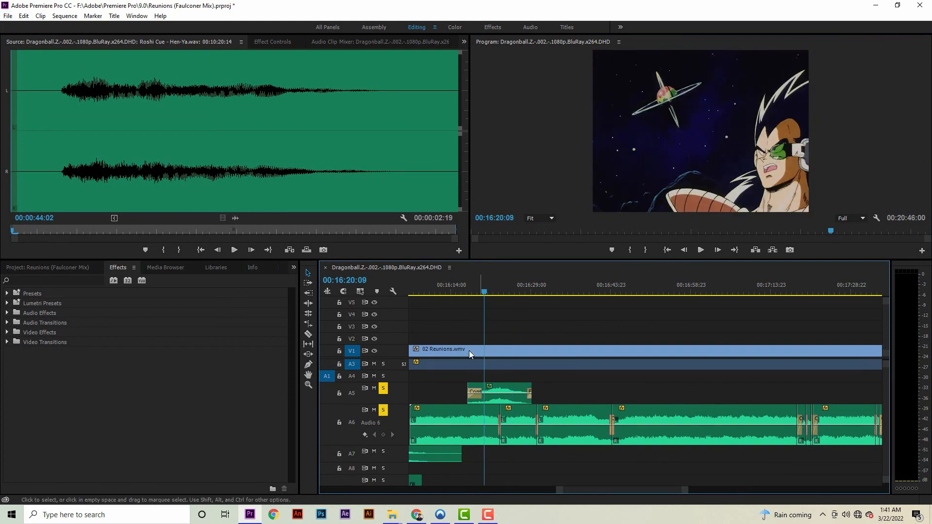
{"action": "key", "text": "space"}
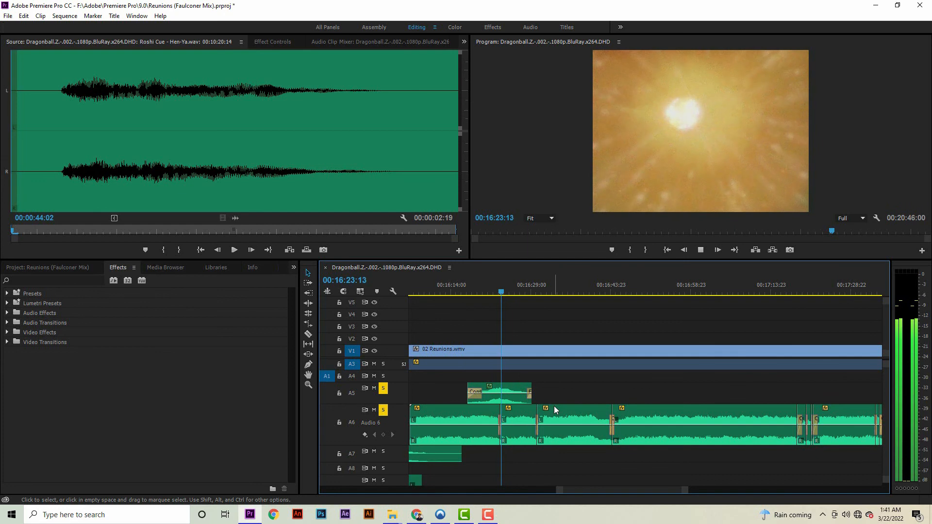
- Play the short Audio 5 clip soloed on its own from its Constant Gain fade-in
{"action": "left_click", "coordinate": [383, 390]}
{"action": "key", "text": "space"}
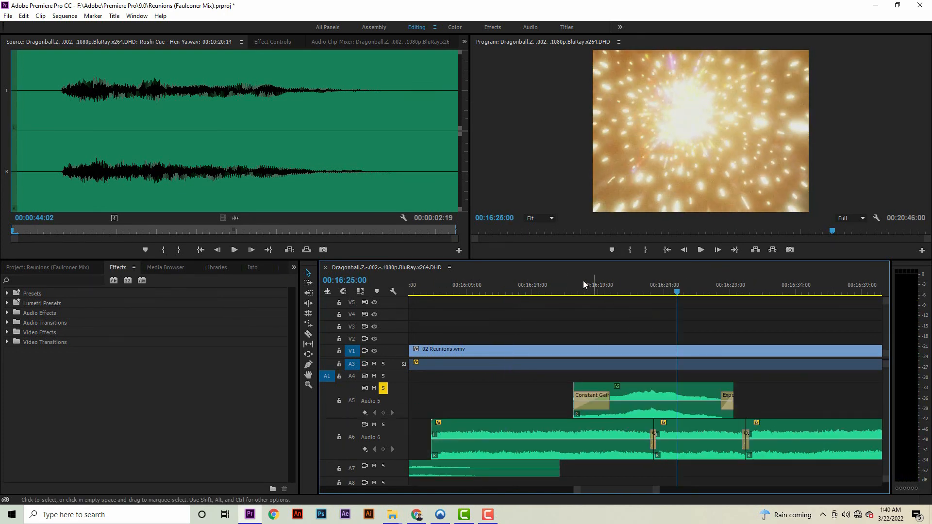
{"action": "left_click", "coordinate": [577, 280]}
{"action": "key", "text": "space"}
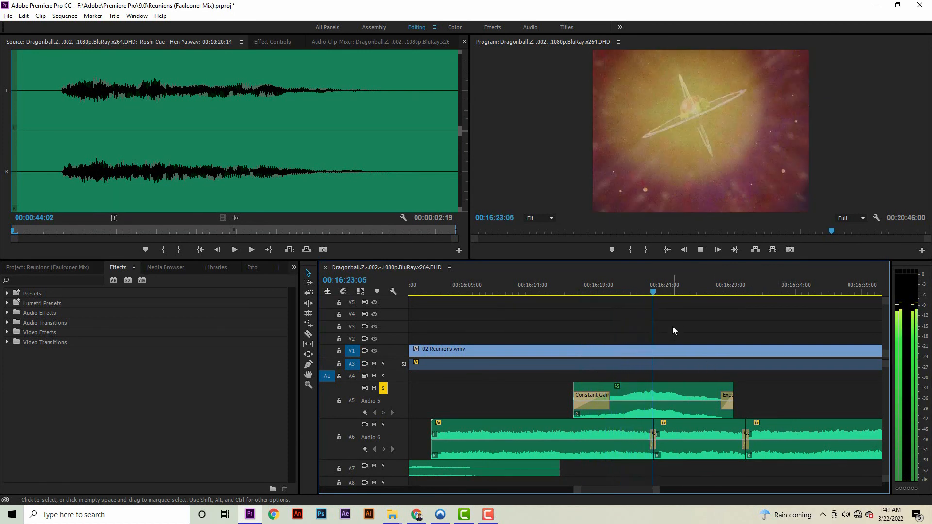
{"action": "left_click", "coordinate": [700, 250]}
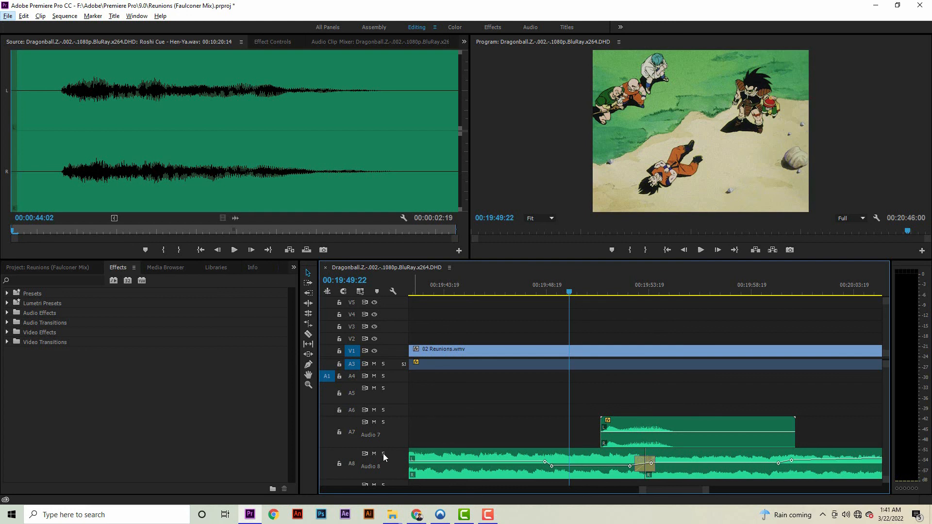
- Solo Audio 7 and play from 00:19:49:22, adding Audio 8 to the solo during playback
{"action": "left_click", "coordinate": [383, 423]}
{"action": "key", "text": "space"}
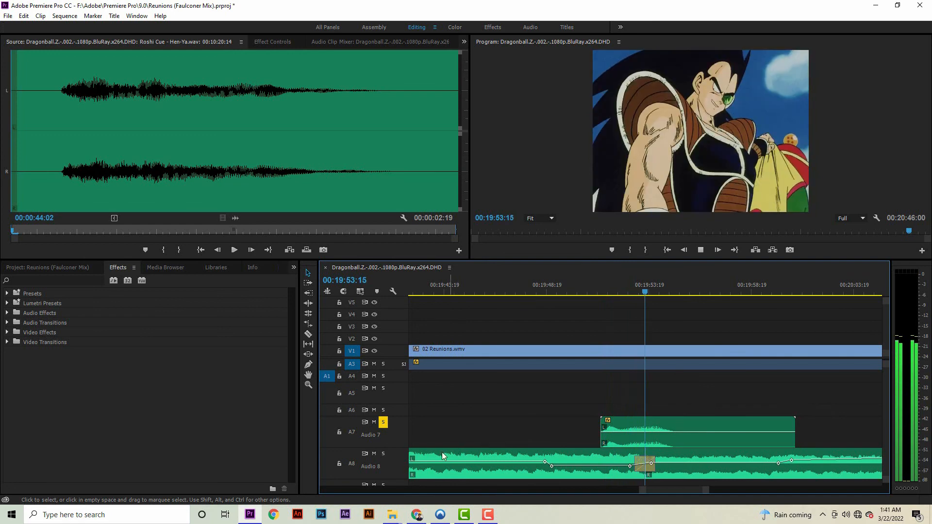
{"action": "left_click", "coordinate": [383, 453]}
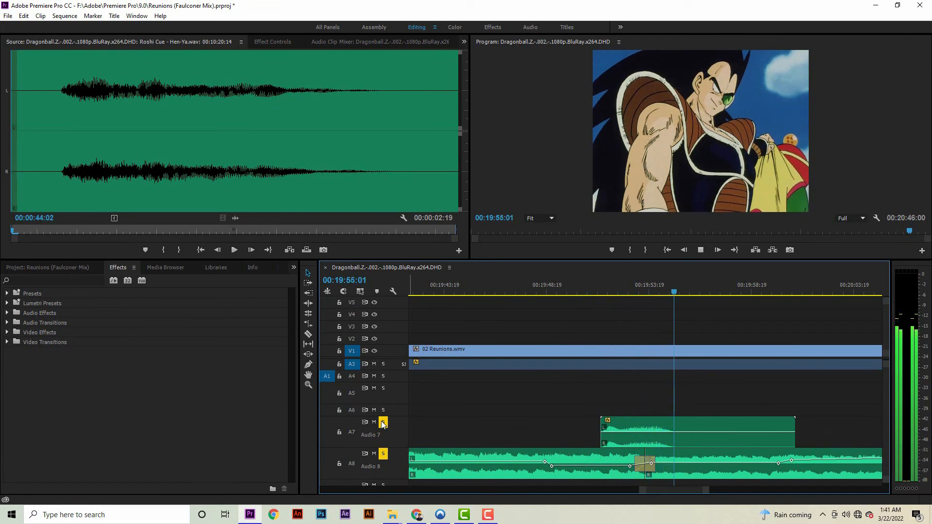
{"action": "key", "text": "space"}
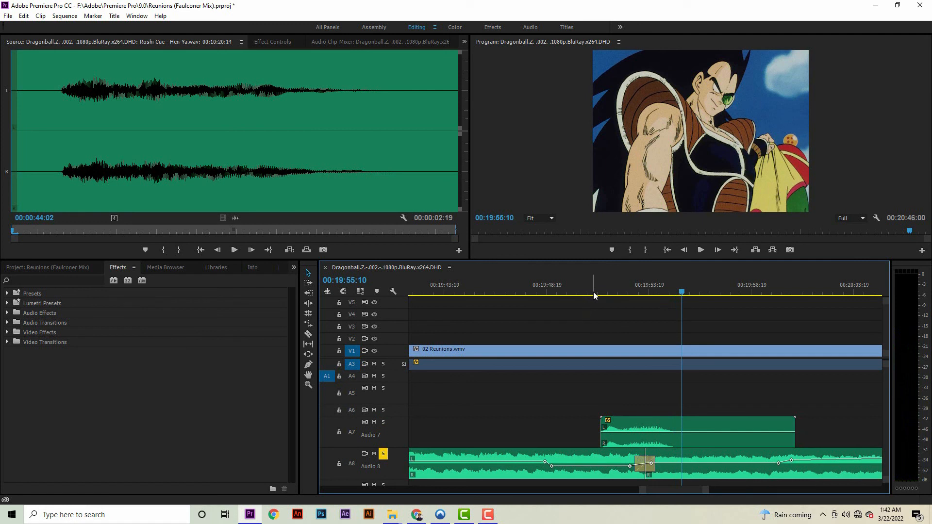
- Play Audio 8 soloed on its own through the crossfade between its clips, starting just before the Audio 7 clip
{"action": "left_click", "coordinate": [593, 294]}
{"action": "key", "text": "space"}
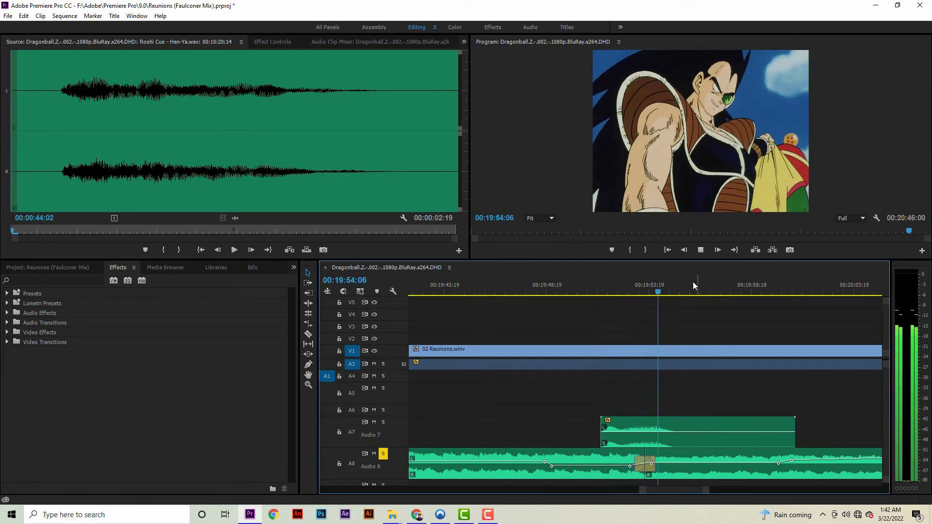
{"action": "key", "text": "space"}
- Place the playhead at 00:20:13:11, enlarge the Audio 8 track to show its volume keyframes, and play it soloed
{"action": "key", "text": "minus"}
{"action": "key", "text": "minus"}
{"action": "key", "text": "minus"}
{"action": "left_click", "coordinate": [578, 287]}
{"action": "scroll", "coordinate": [400, 431], "scroll_direction": "down", "scroll_amount": 2}
{"action": "scroll", "coordinate": [397, 394], "scroll_direction": "down", "scroll_amount": 1}
{"action": "scroll", "coordinate": [655, 433], "scroll_direction": "up", "scroll_amount": 2}
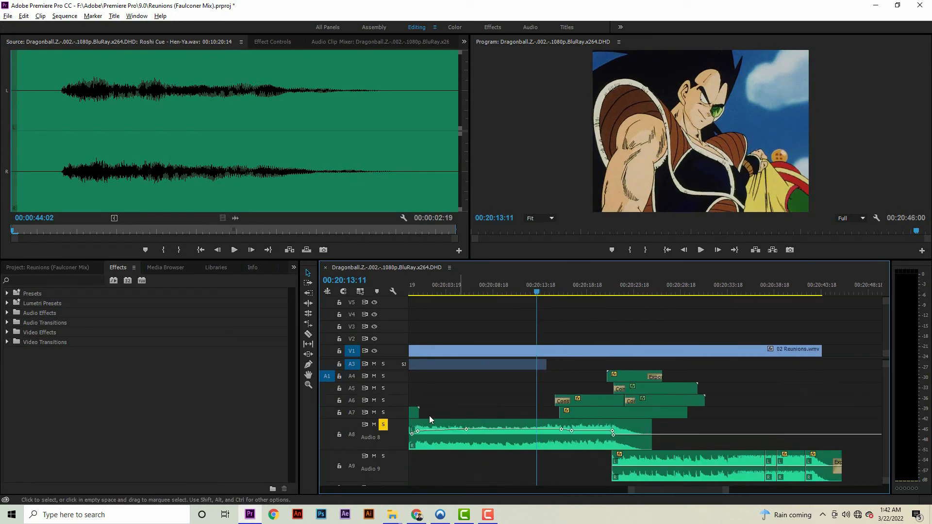
{"action": "scroll", "coordinate": [400, 430], "scroll_direction": "up", "scroll_amount": 1}
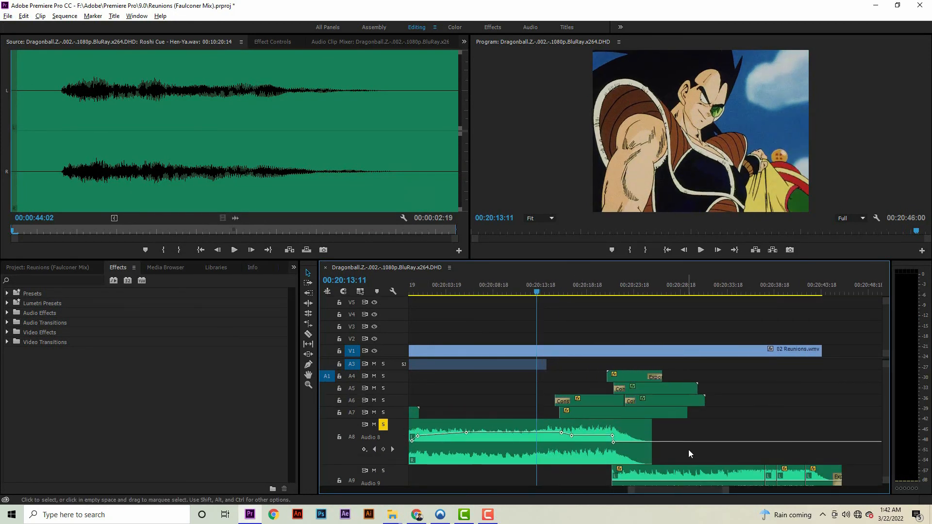
{"action": "scroll", "coordinate": [688, 450], "scroll_direction": "up", "scroll_amount": 1}
{"action": "scroll", "coordinate": [872, 390], "scroll_direction": "down", "scroll_amount": 2}
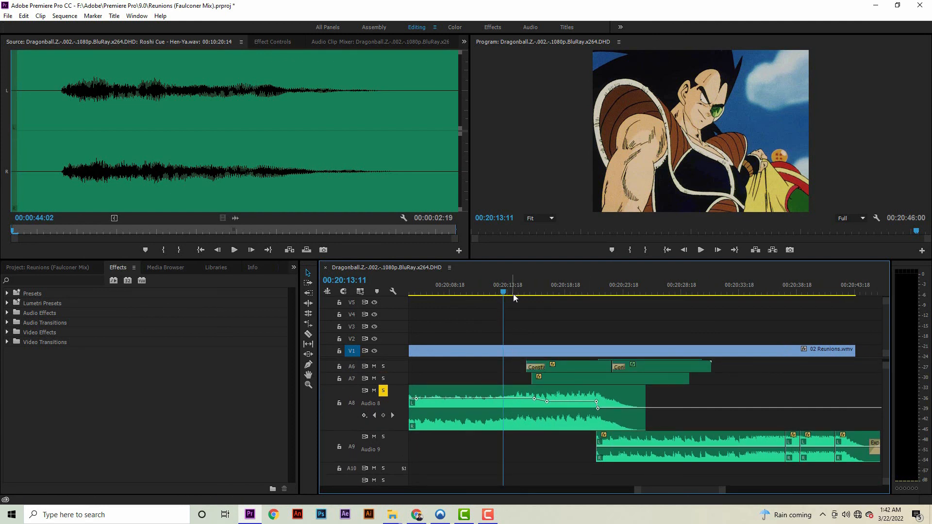
{"action": "key", "text": "space"}
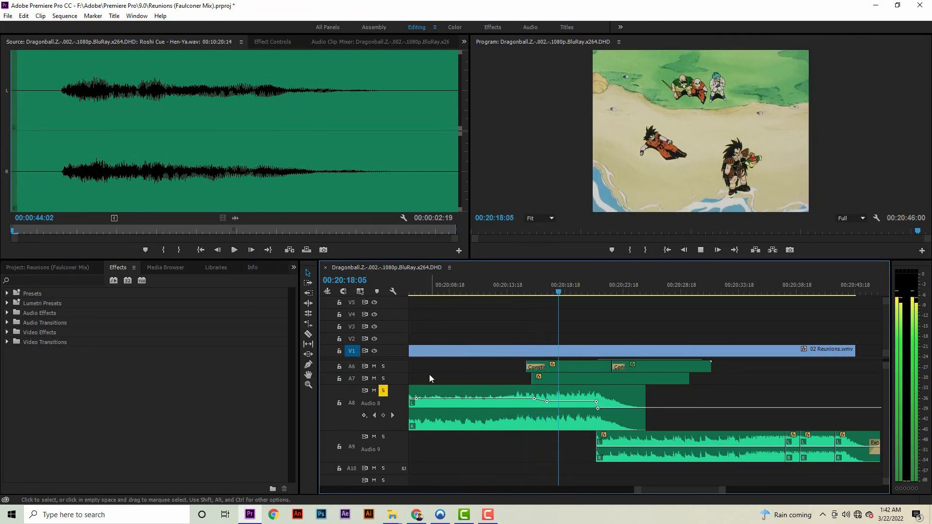
- Enlarge the Audio 9 track, display its track keyframes, and solo it with Audio 8 until stopping at 00:20:25:14
{"action": "double_click", "coordinate": [400, 450]}
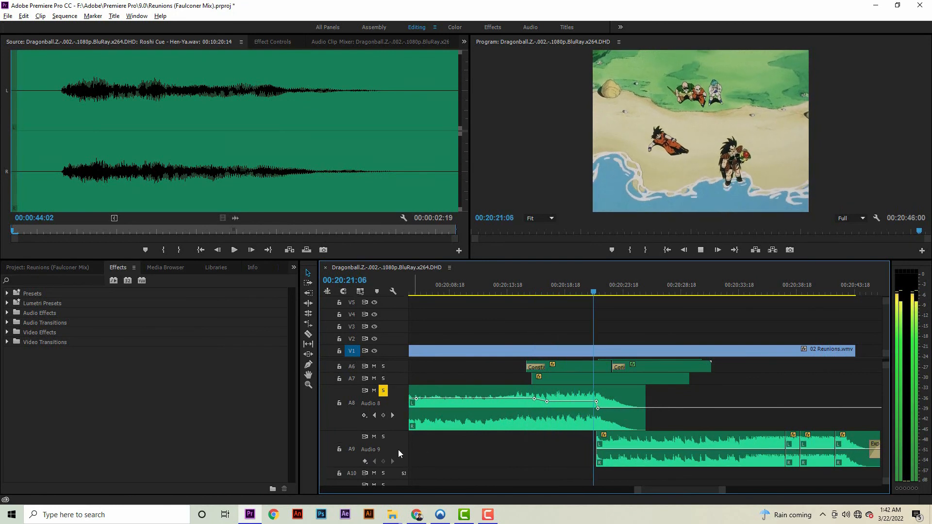
{"action": "left_click", "coordinate": [365, 461]}
{"action": "left_click", "coordinate": [472, 478]}
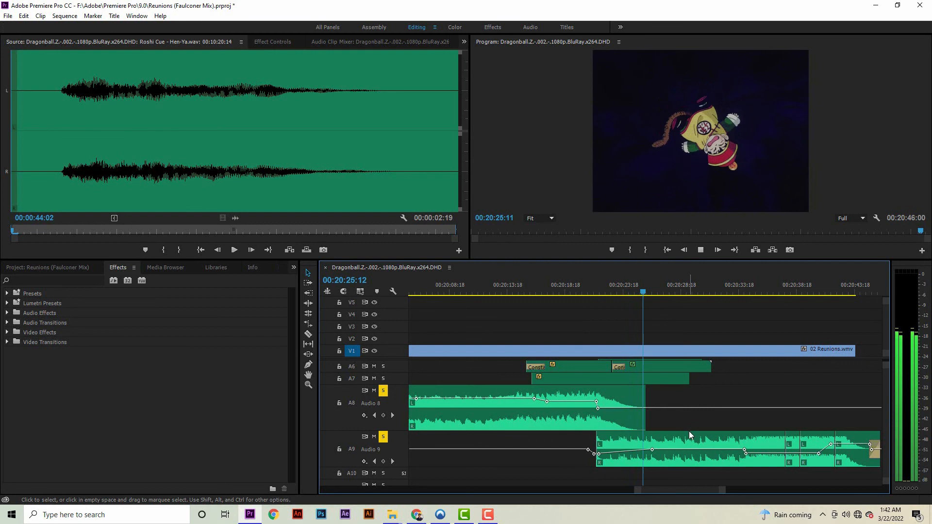
{"action": "key", "text": "space"}
- Expand the Audio 4, Audio 5, Audio 6 and Audio 7 tracks to inspect the layered clips and their fades
{"action": "key", "text": "alt"}
{"action": "scroll", "coordinate": [875, 395], "scroll_direction": "up", "scroll_amount": 3}
{"action": "key", "text": "equal"}
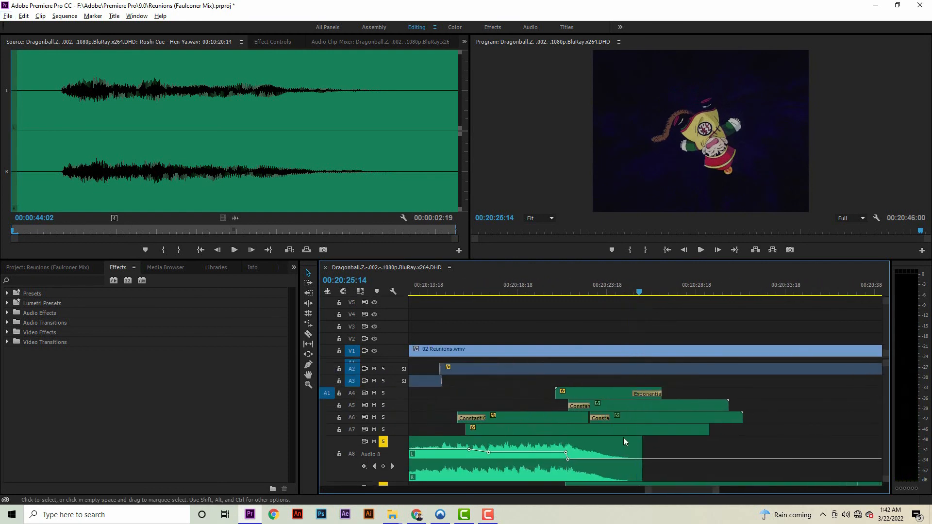
{"action": "scroll", "coordinate": [396, 430], "scroll_direction": "up", "scroll_amount": 1}
{"action": "scroll", "coordinate": [389, 419], "scroll_direction": "up", "scroll_amount": 3}
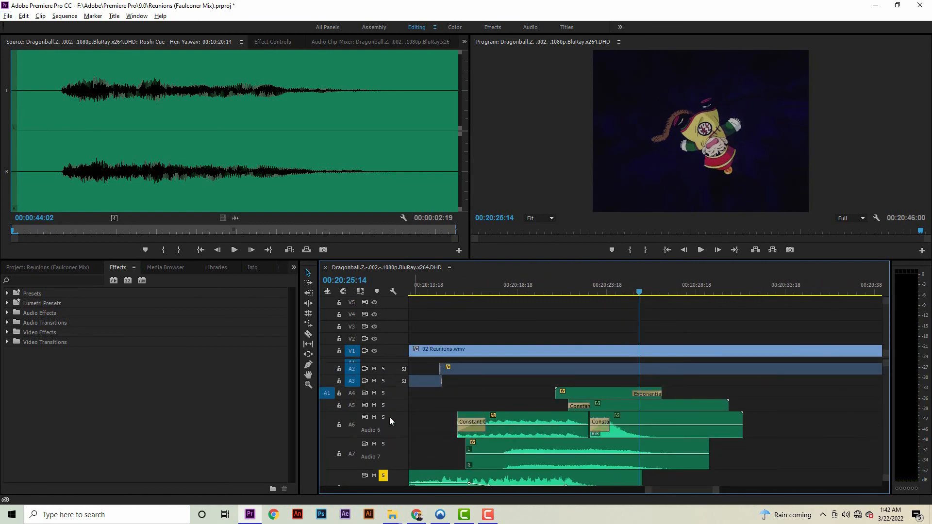
{"action": "scroll", "coordinate": [392, 406], "scroll_direction": "up", "scroll_amount": 5}
- Play the layered clips from 00:20:21:07 and move the playhead to 00:20:25:06
{"action": "left_click", "coordinate": [563, 290]}
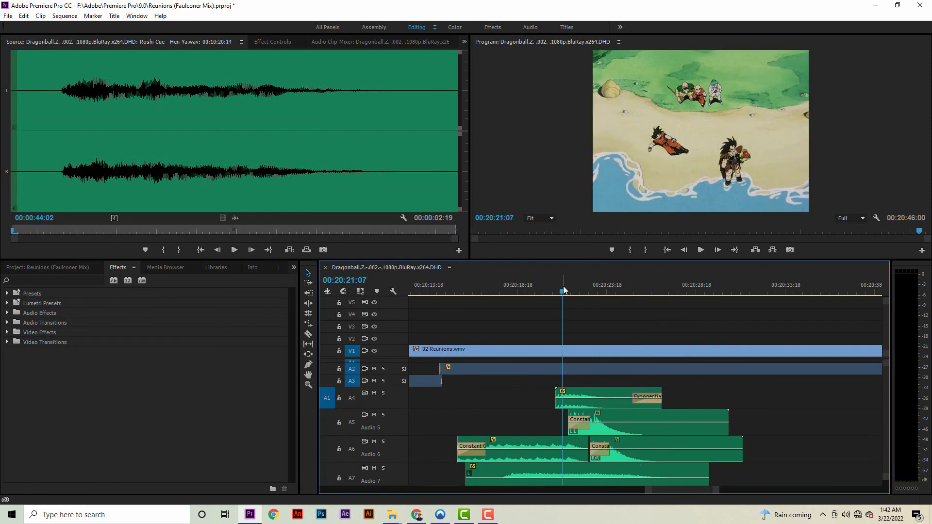
{"action": "key", "text": "space"}
{"action": "left_click", "coordinate": [633, 293]}
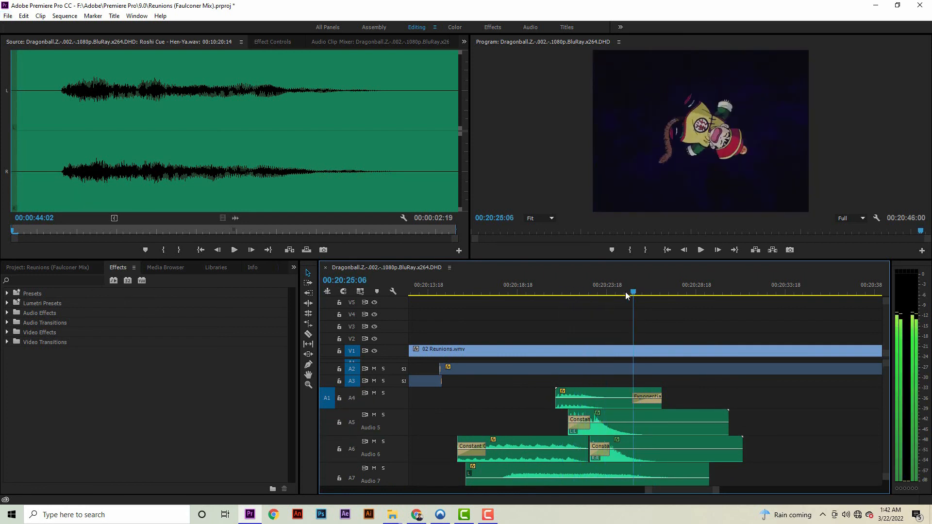
- Collapse the Audio 4, Audio 5 and Audio 6 tracks, shrink Audio 7 and Audio 8, and leave only Audio 7 soloed at 00:20:16:12
{"action": "scroll", "coordinate": [392, 406], "scroll_direction": "down", "scroll_amount": 2}
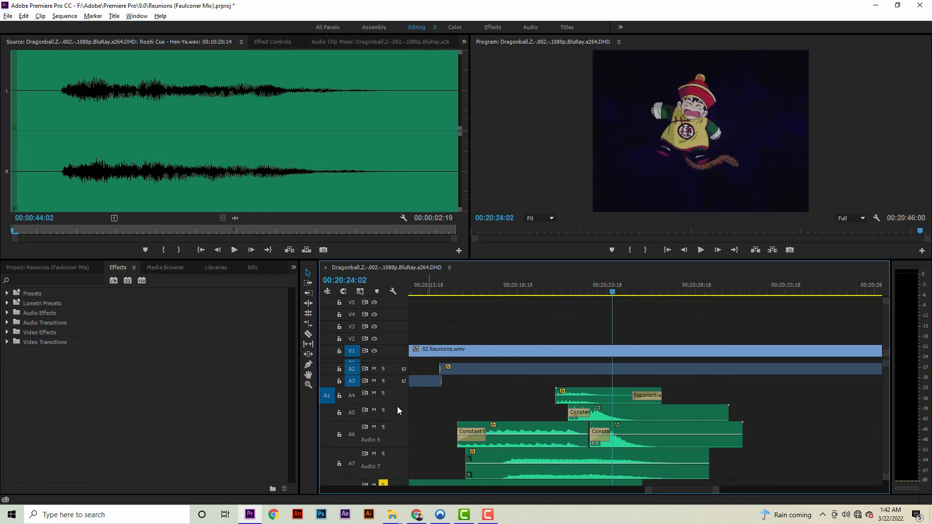
{"action": "scroll", "coordinate": [401, 402], "scroll_direction": "down", "scroll_amount": 2}
{"action": "scroll", "coordinate": [403, 418], "scroll_direction": "down", "scroll_amount": 3}
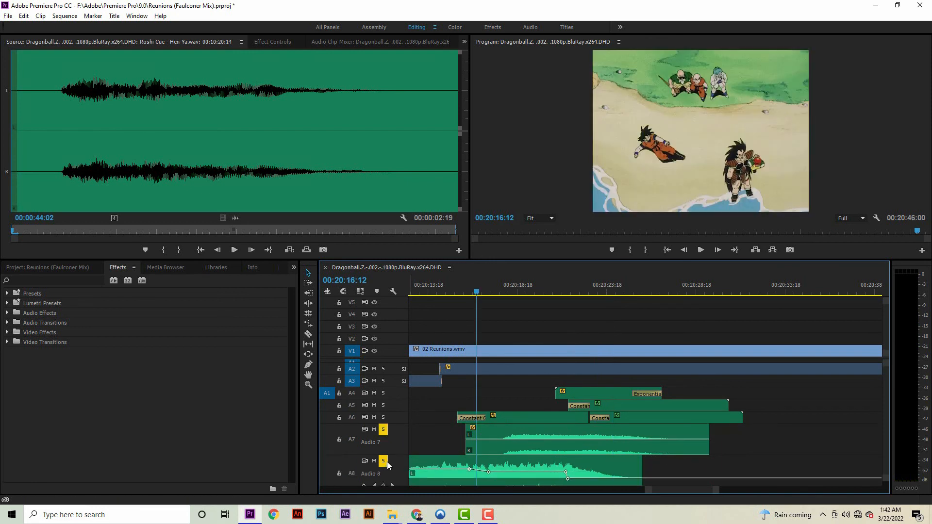
{"action": "scroll", "coordinate": [395, 449], "scroll_direction": "down", "scroll_amount": 3}
{"action": "scroll", "coordinate": [393, 470], "scroll_direction": "down", "scroll_amount": 3}
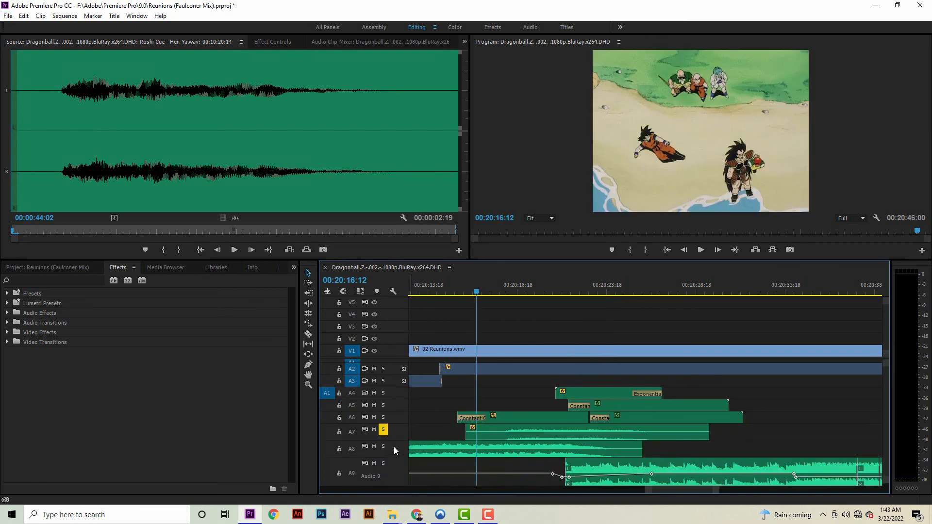
- Enlarge the Audio 6 and Audio 7 tracks, solo Audio 6 together with Audio 7, and play them from 00:20:15:00
{"action": "scroll", "coordinate": [395, 436], "scroll_direction": "up", "scroll_amount": 3}
{"action": "scroll", "coordinate": [386, 416], "scroll_direction": "up", "scroll_amount": 2}
{"action": "scroll", "coordinate": [386, 416], "scroll_direction": "up", "scroll_amount": 1}
{"action": "left_click", "coordinate": [383, 416]}
{"action": "left_click_drag", "start_coordinate": [462, 286], "coordinate": [451, 286]}
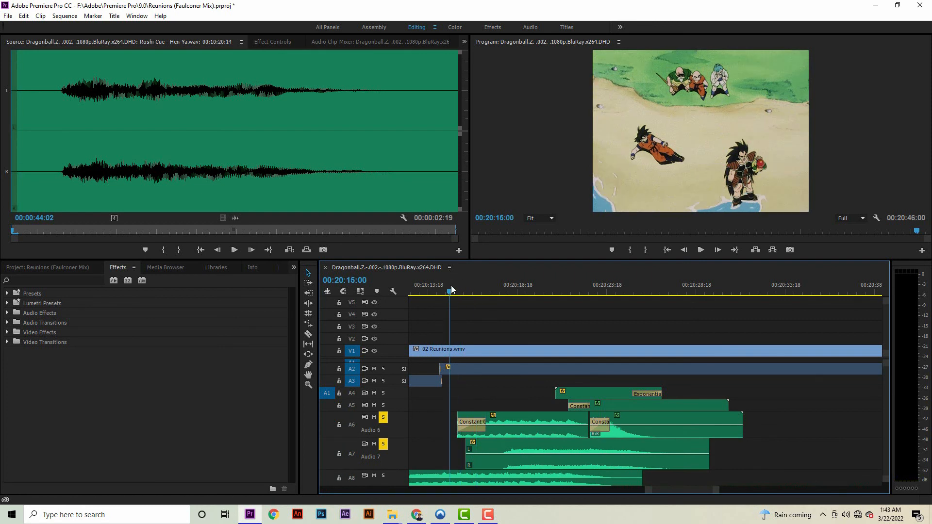
{"action": "key", "text": "space"}
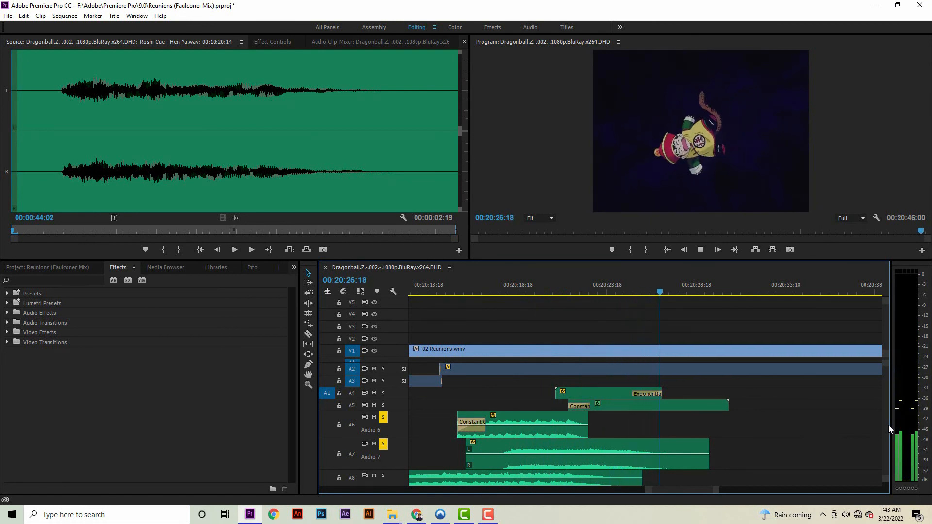
{"action": "scroll", "coordinate": [887, 427], "scroll_direction": "down", "scroll_amount": 4}
{"action": "key", "text": "space"}
- Add Audio 8 and Audio 9 to the solo, play from 00:20:15:09, and return the playhead to 00:20:22:19
{"action": "left_click", "coordinate": [456, 287]}
{"action": "left_click", "coordinate": [382, 395]}
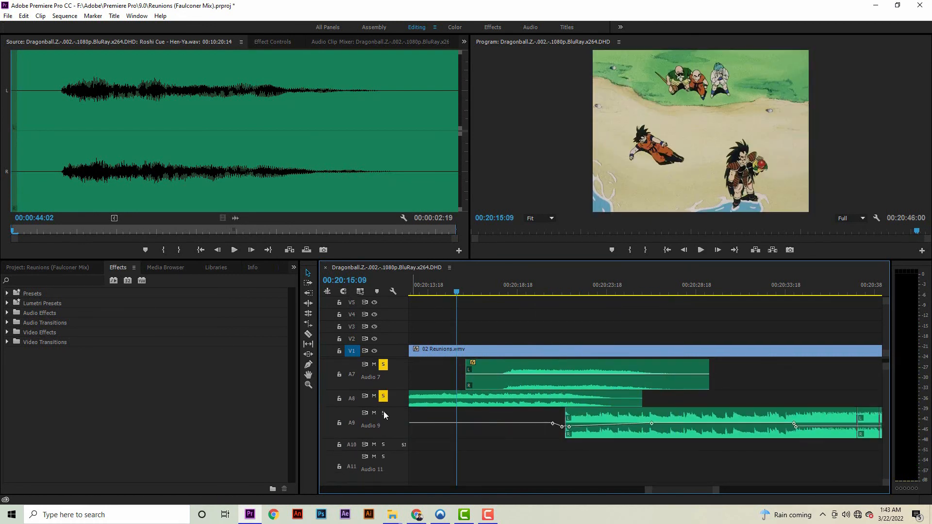
{"action": "left_click", "coordinate": [383, 413]}
{"action": "key", "text": "space"}
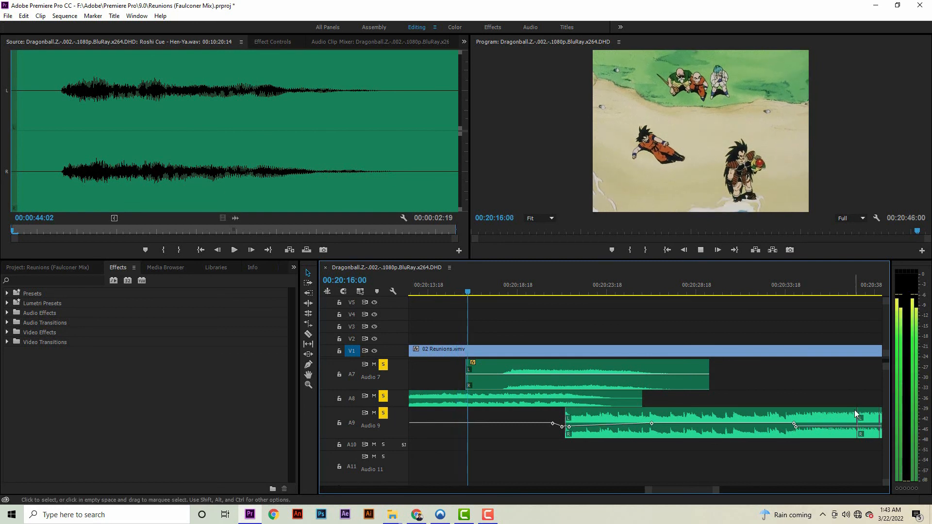
{"action": "scroll", "coordinate": [885, 411], "scroll_direction": "up", "scroll_amount": 4}
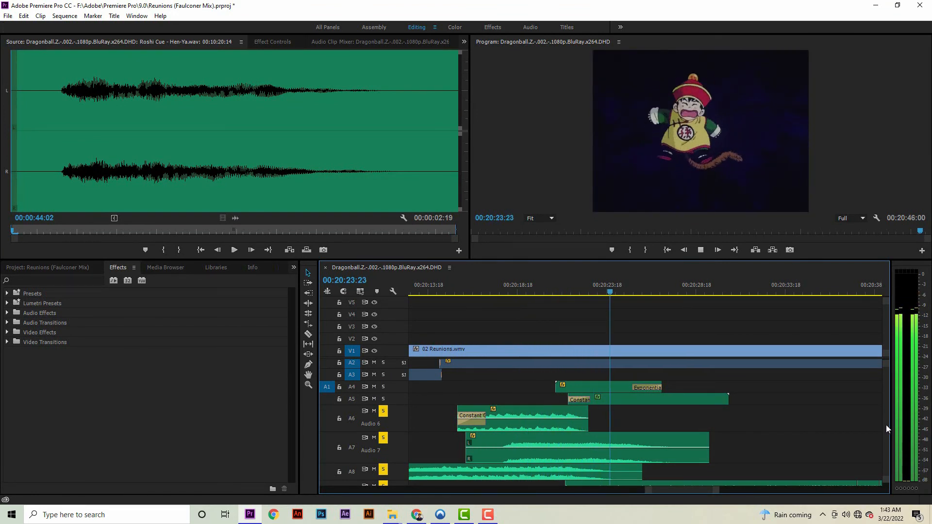
{"action": "left_click", "coordinate": [590, 285]}
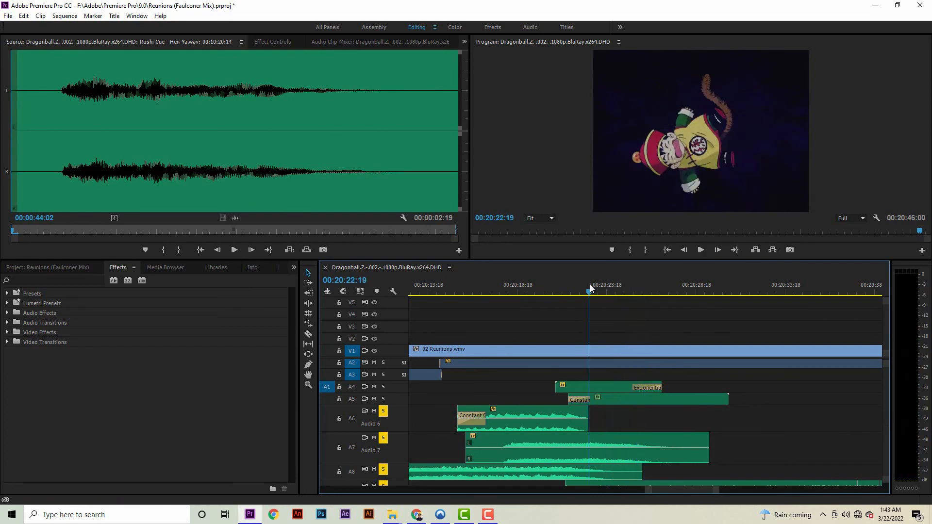
- Solo only the enlarged Audio 4, Audio 5 and Audio 6 tracks and play their layered clips until 00:20:28:18
{"action": "key", "text": "ctrl+v"}
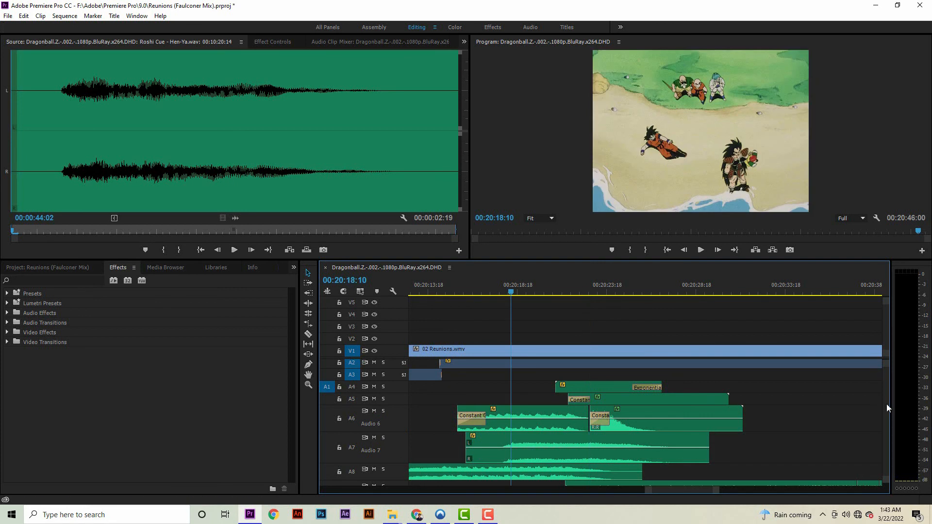
{"action": "left_click_drag", "start_coordinate": [886, 403], "coordinate": [884, 397]}
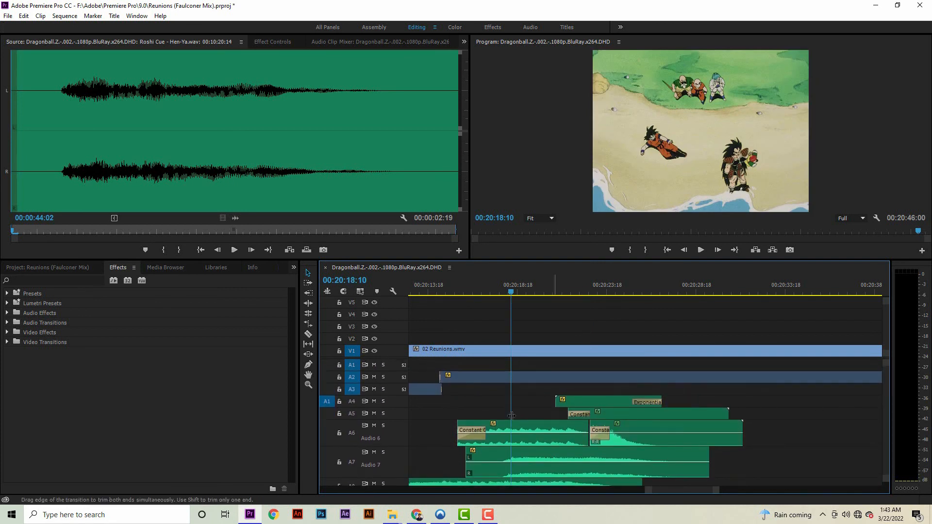
{"action": "scroll", "coordinate": [391, 445], "scroll_direction": "down", "scroll_amount": 10}
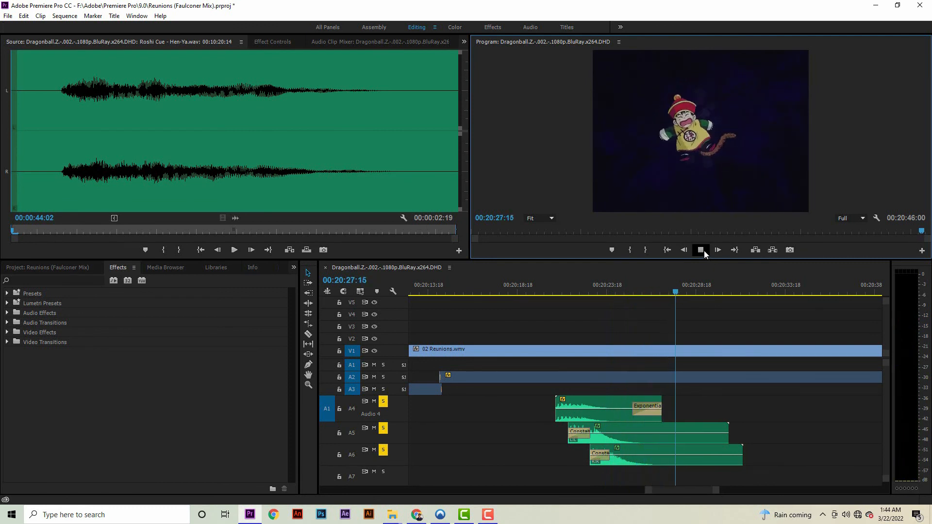
{"action": "left_click", "coordinate": [704, 250]}
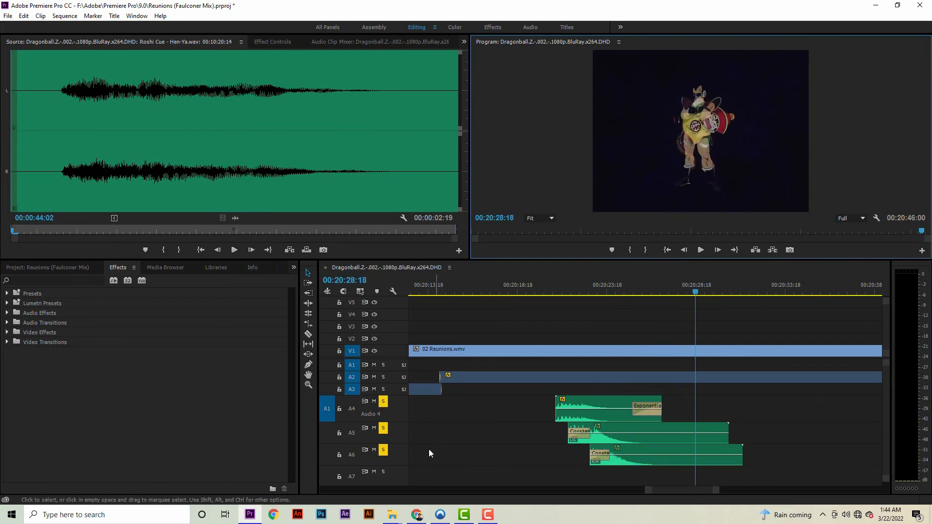
- Replay the Audio 4, Audio 5 and Audio 6 layers in solo from 00:20:18:10, stopping at 00:20:28:18
{"action": "key", "text": "ctrl+z"}
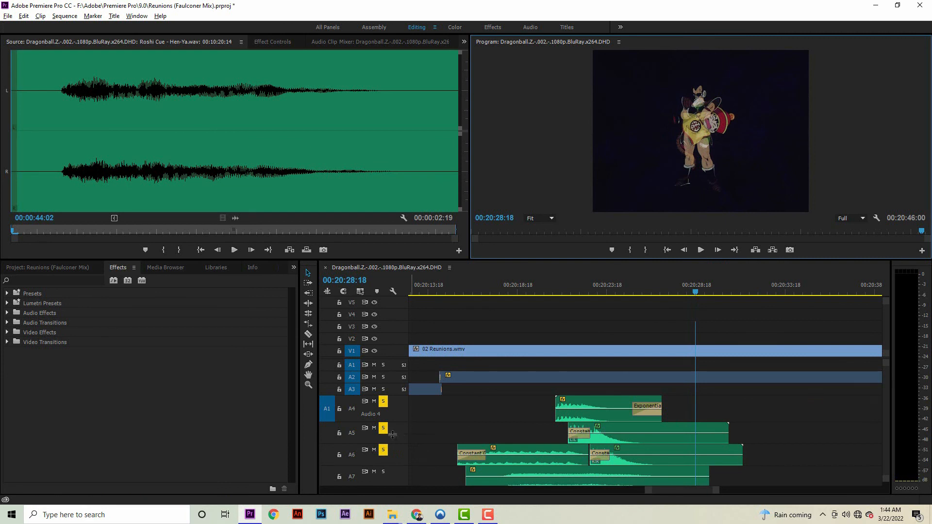
{"action": "scroll", "coordinate": [392, 427], "scroll_direction": "down", "scroll_amount": 5}
{"action": "left_click", "coordinate": [381, 428]}
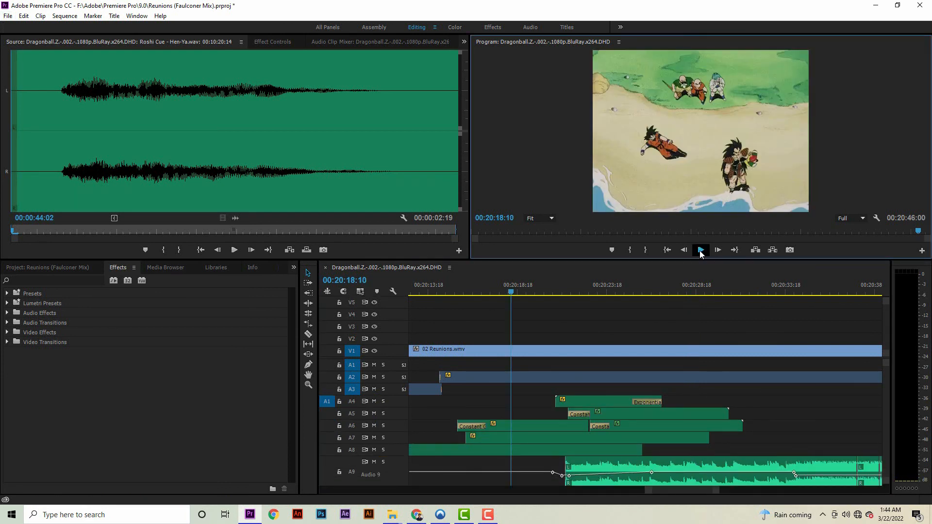
{"action": "left_click", "coordinate": [700, 250]}
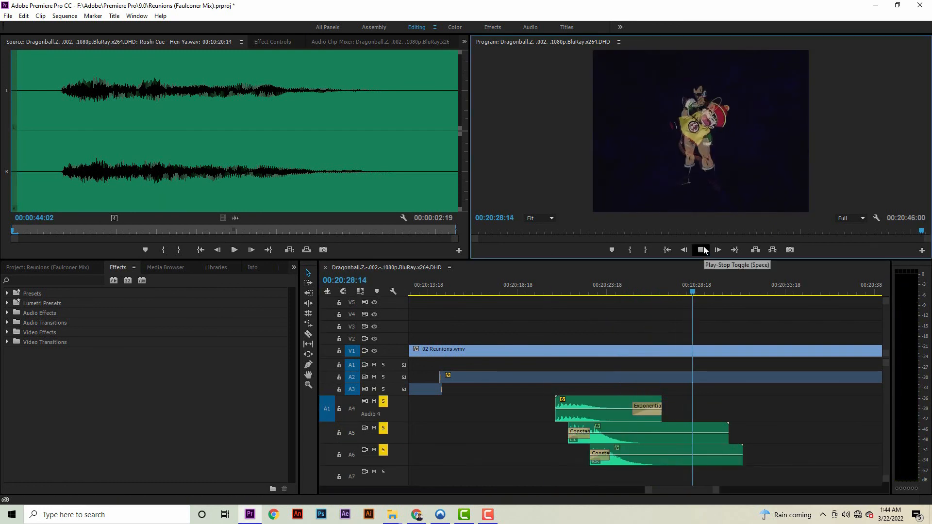
{"action": "left_click", "coordinate": [704, 250]}
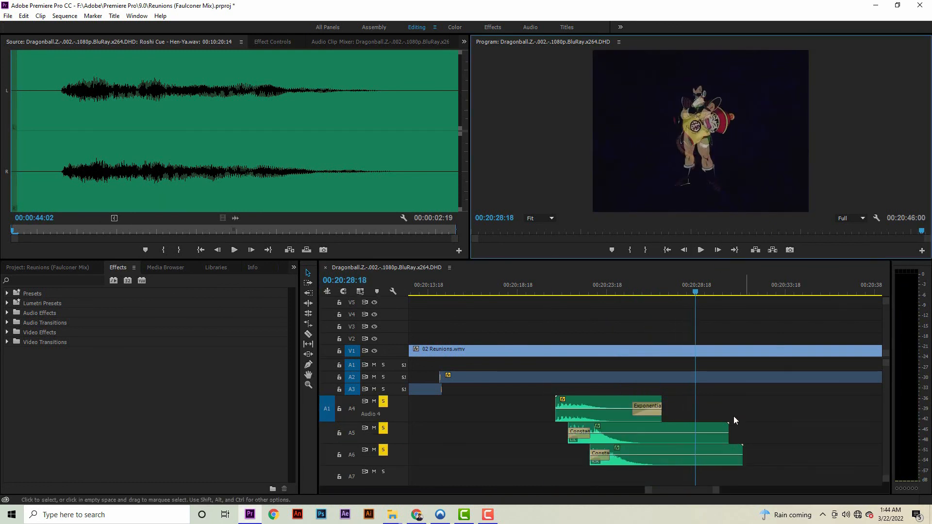
- Collapse the Audio 4, Audio 5 and Audio 6 tracks and clear their solos
{"action": "key", "text": "ctrl+z"}
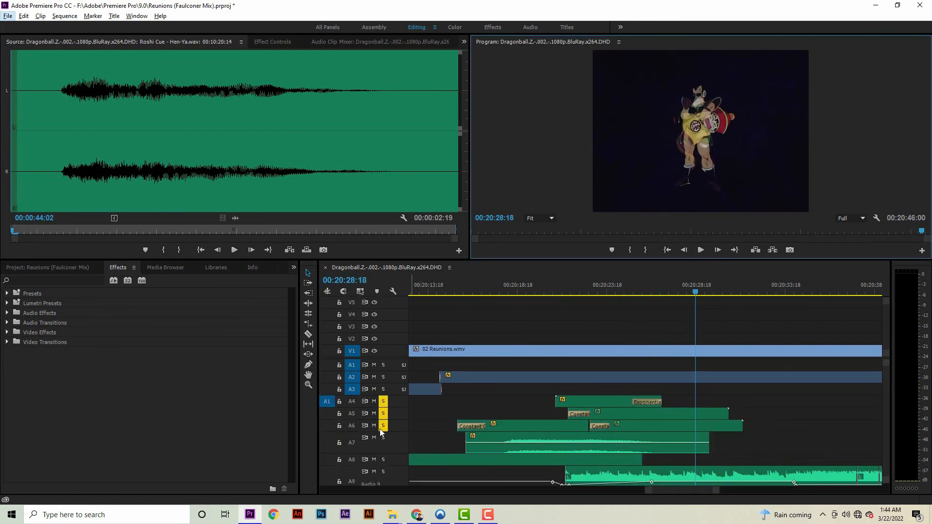
{"action": "left_click", "coordinate": [383, 426]}
{"action": "left_click", "coordinate": [383, 401]}
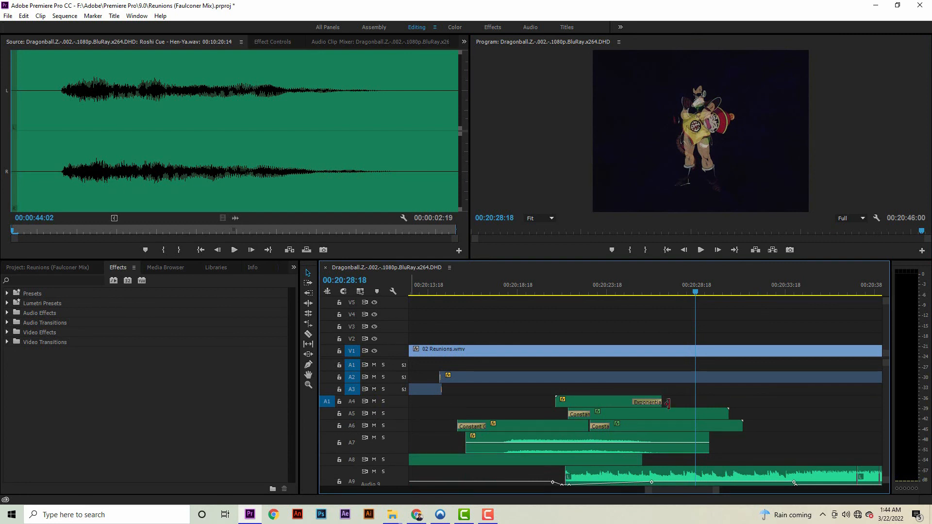
- Collapse the Audio 7, Audio 8 and Audio 9 tracks, survey the wider timeline, and move the playhead to 00:20:40:08
{"action": "scroll", "coordinate": [451, 405], "scroll_direction": "down", "scroll_amount": 5, "text": "alt"}
{"action": "scroll", "coordinate": [885, 403], "scroll_direction": "down", "scroll_amount": 10}
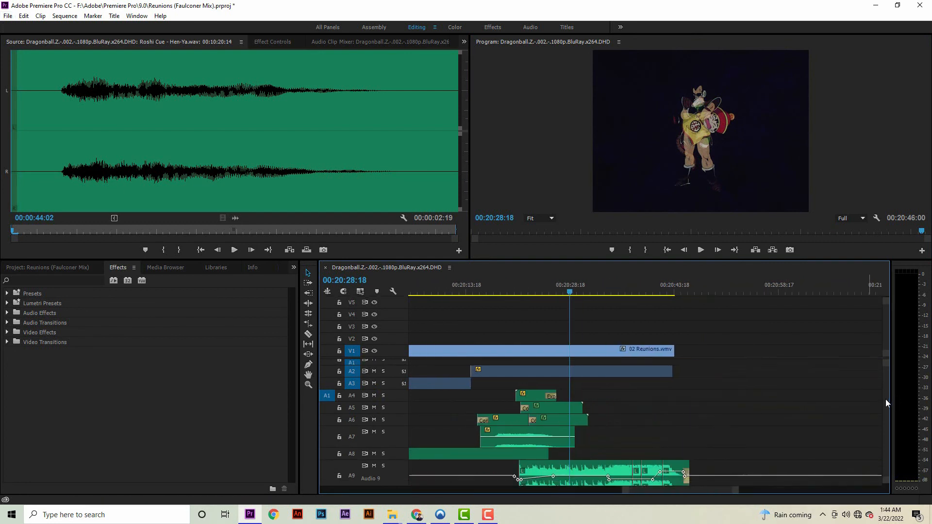
{"action": "scroll", "coordinate": [886, 398], "scroll_direction": "up", "scroll_amount": 5}
{"action": "scroll", "coordinate": [682, 401], "scroll_direction": "down", "scroll_amount": 3, "text": "alt"}
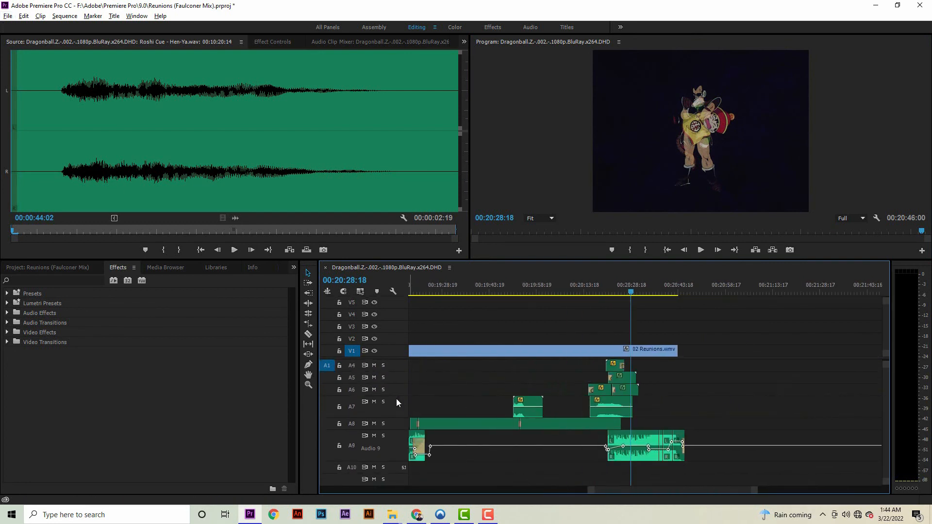
{"action": "scroll", "coordinate": [578, 401], "scroll_direction": "down", "scroll_amount": 6, "text": "alt"}
{"action": "scroll", "coordinate": [415, 427], "scroll_direction": "down", "scroll_amount": 3, "text": "alt"}
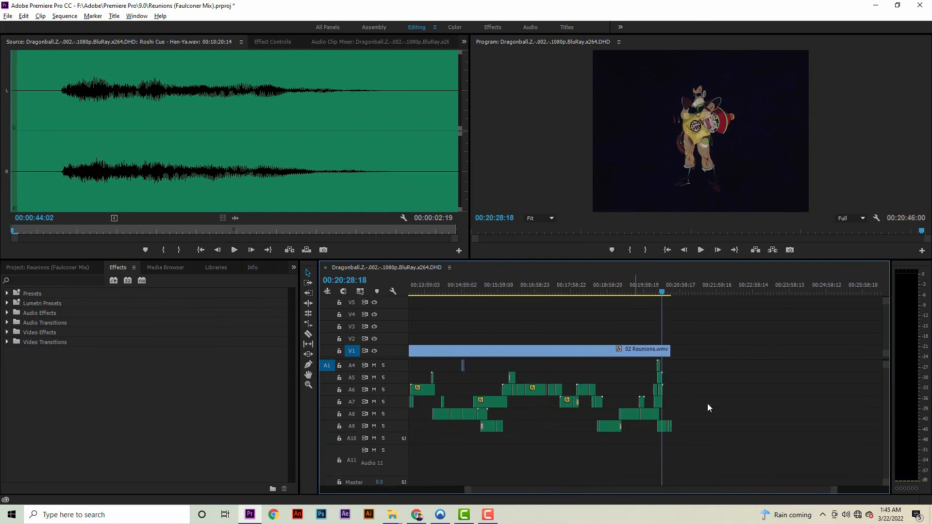
{"action": "scroll", "coordinate": [685, 404], "scroll_direction": "up", "scroll_amount": 10, "text": "alt"}
{"action": "left_click_drag", "start_coordinate": [659, 298], "coordinate": [697, 289]}
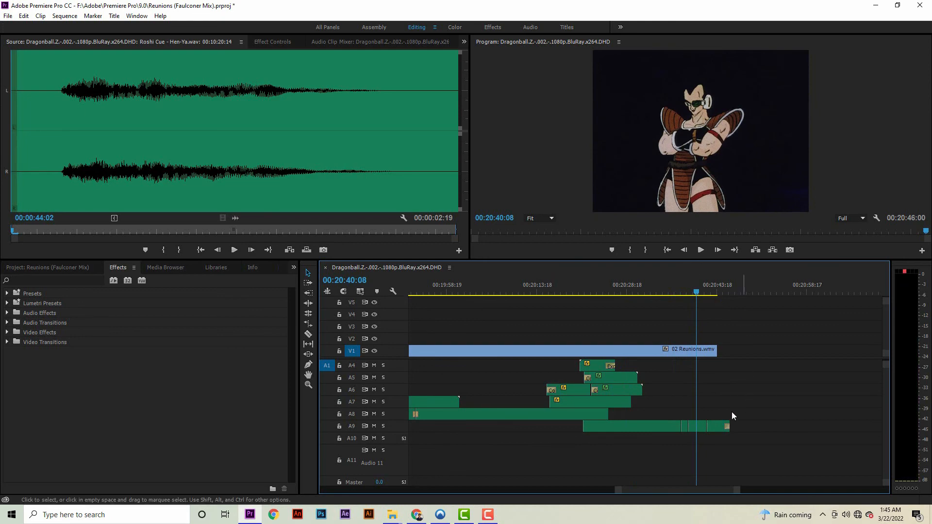